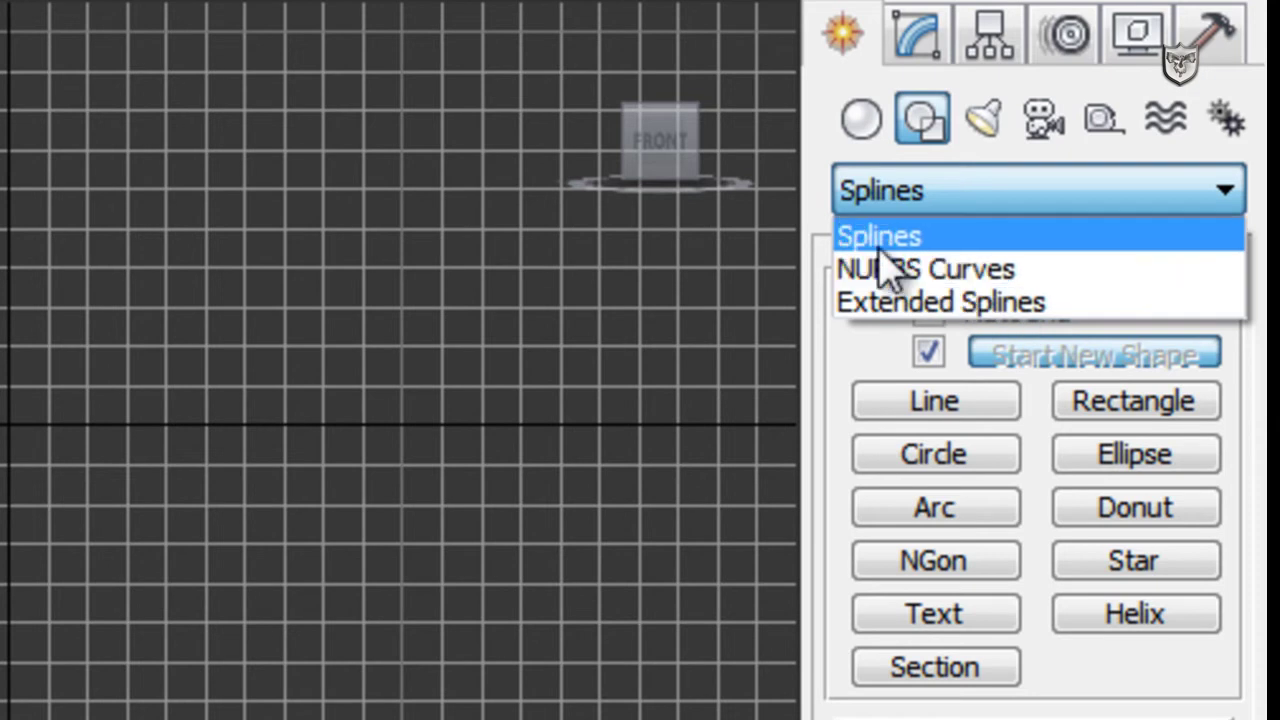
Start the Line tool from the Splines shape category with the Front viewport active.
click(898, 238)
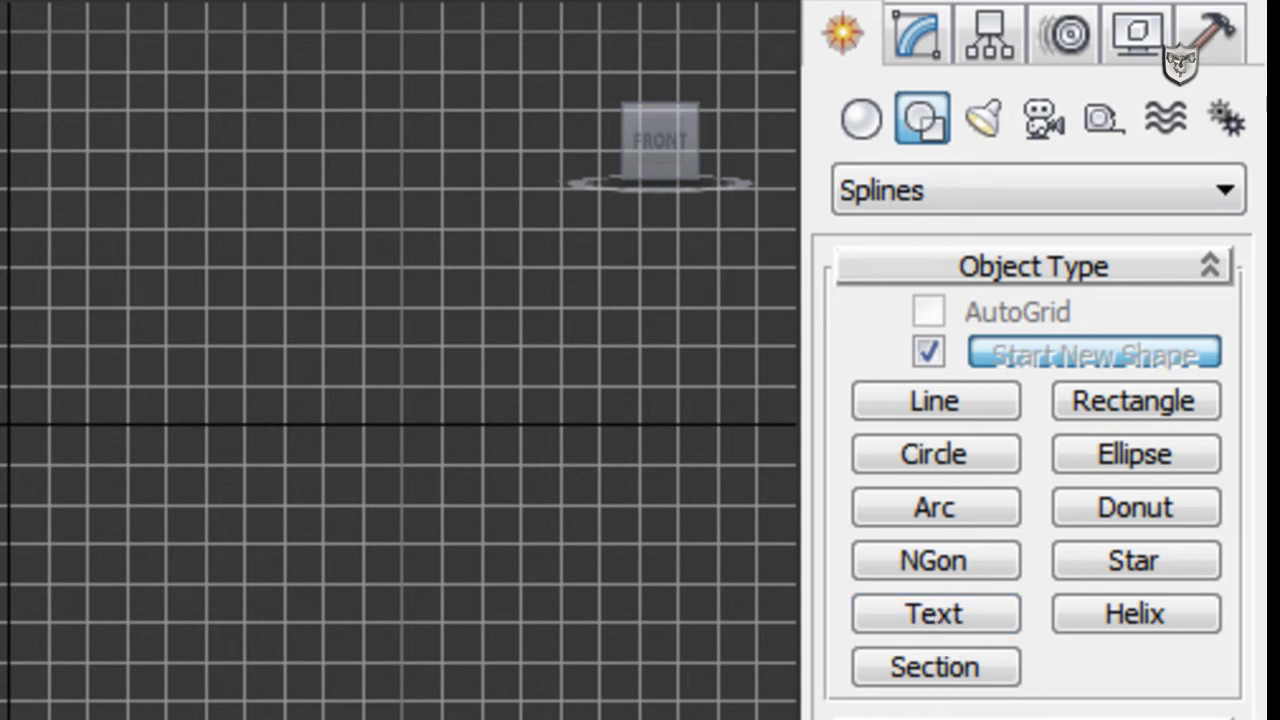
click(400, 360)
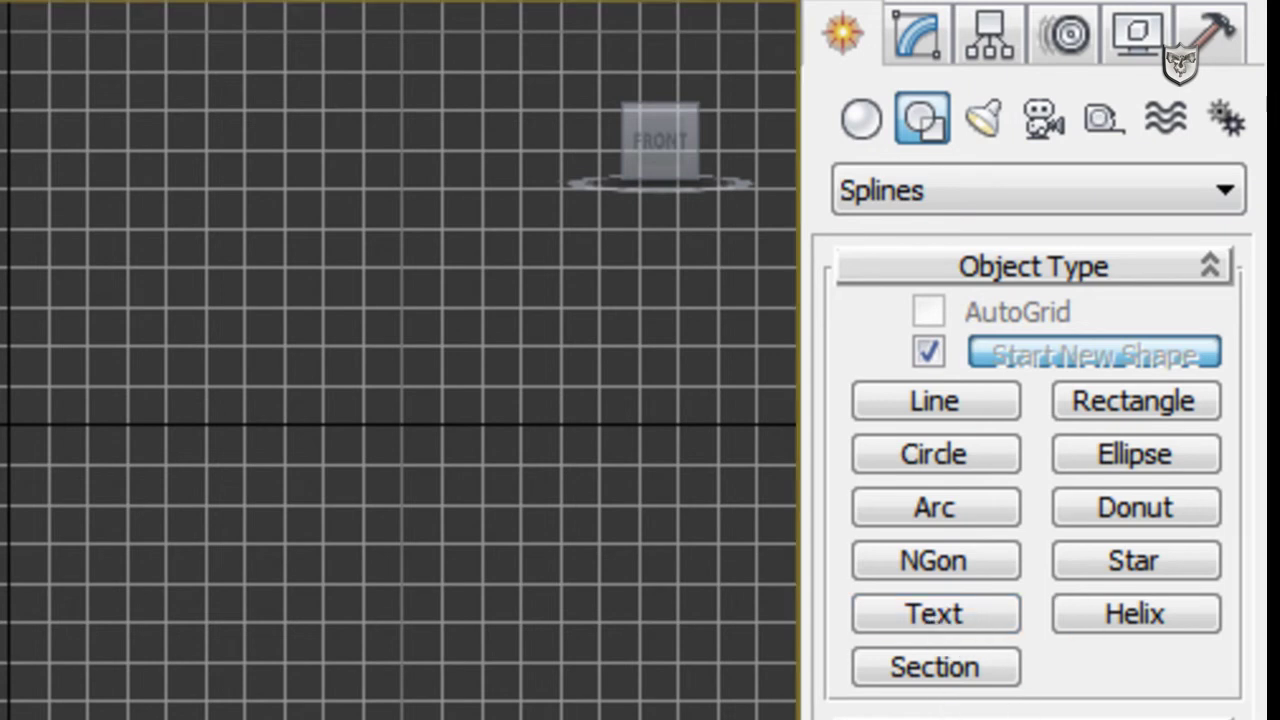
scroll(400, 360, up, 3)
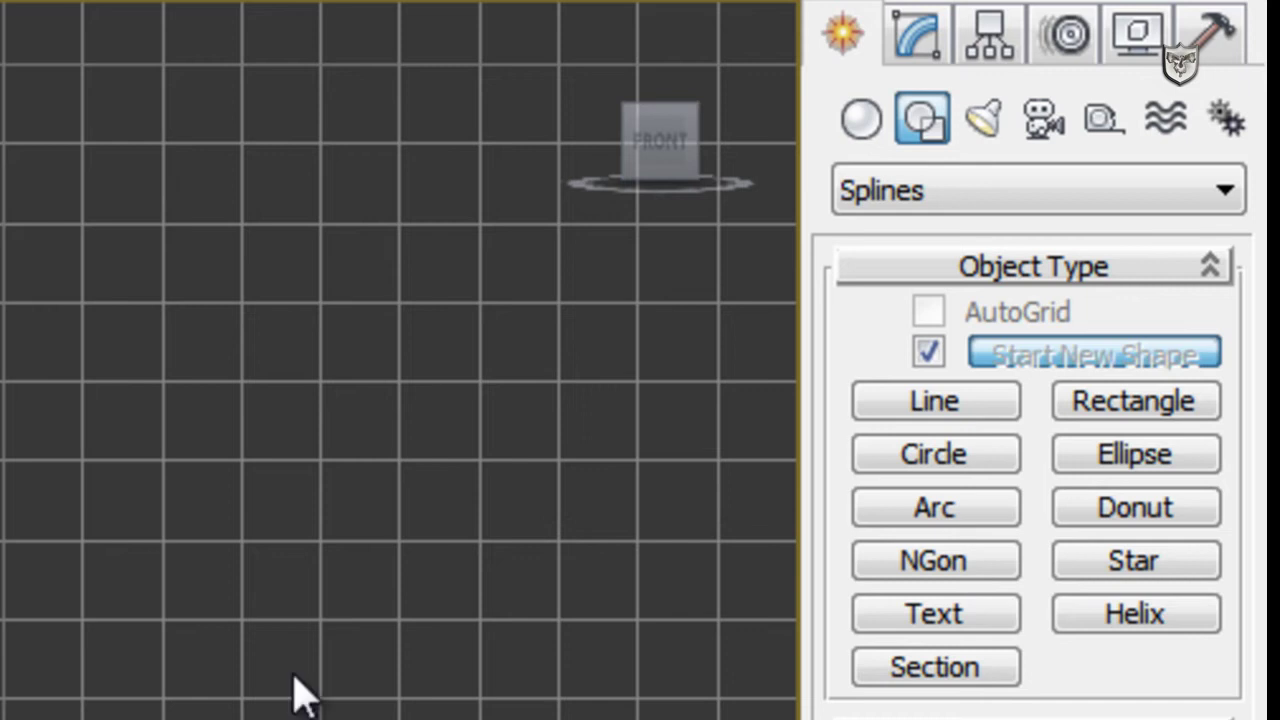
click(962, 404)
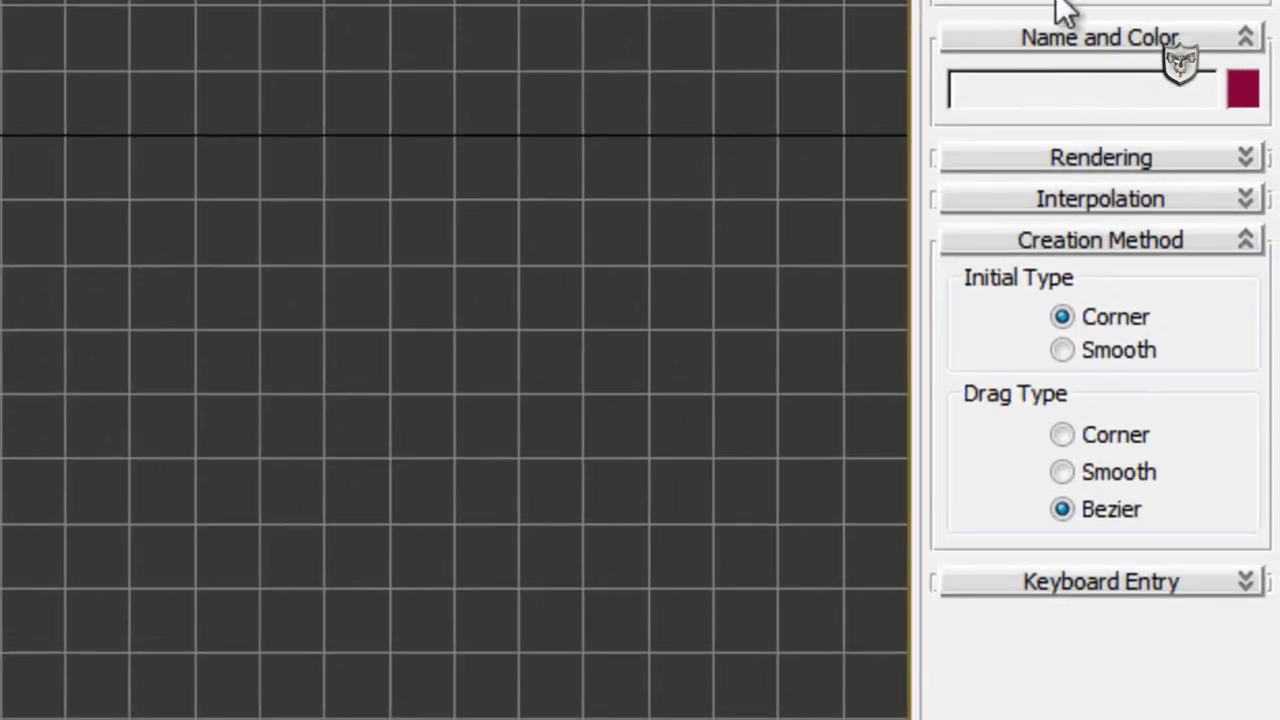
Review the line's rendering, interpolation and keyboard entry options, and set its drag type to Corner.
click(1130, 157)
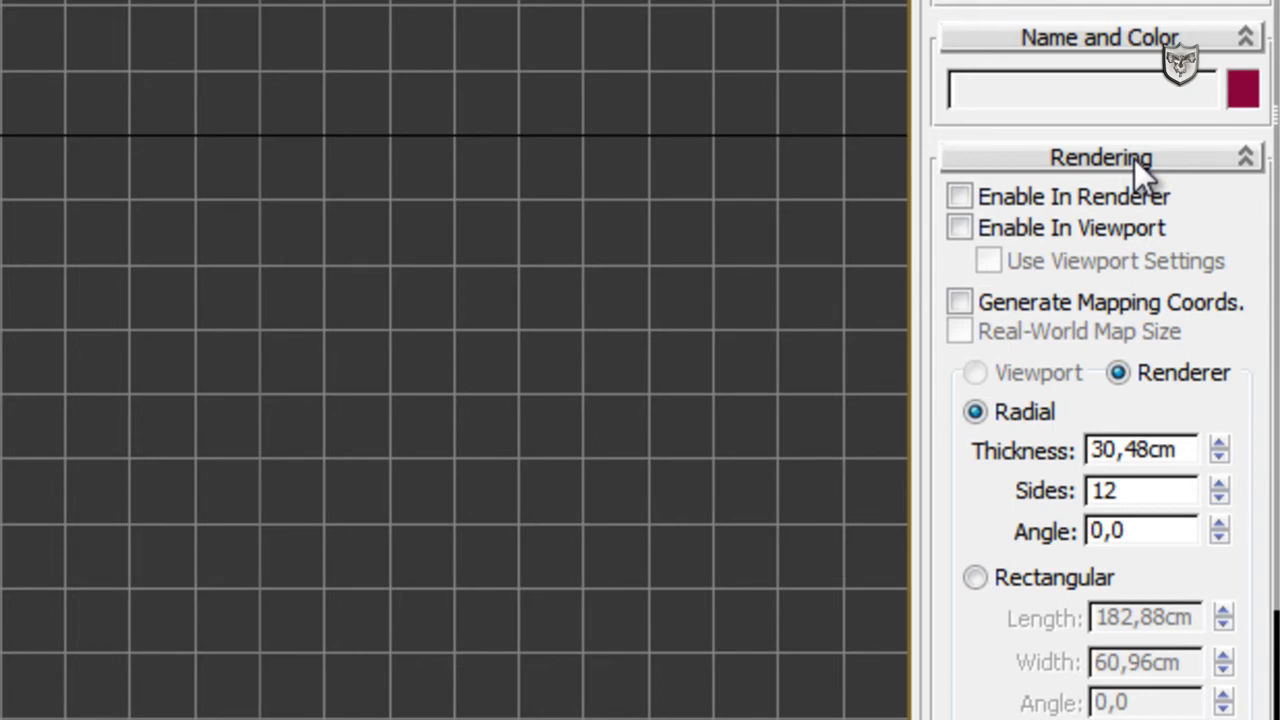
click(1134, 158)
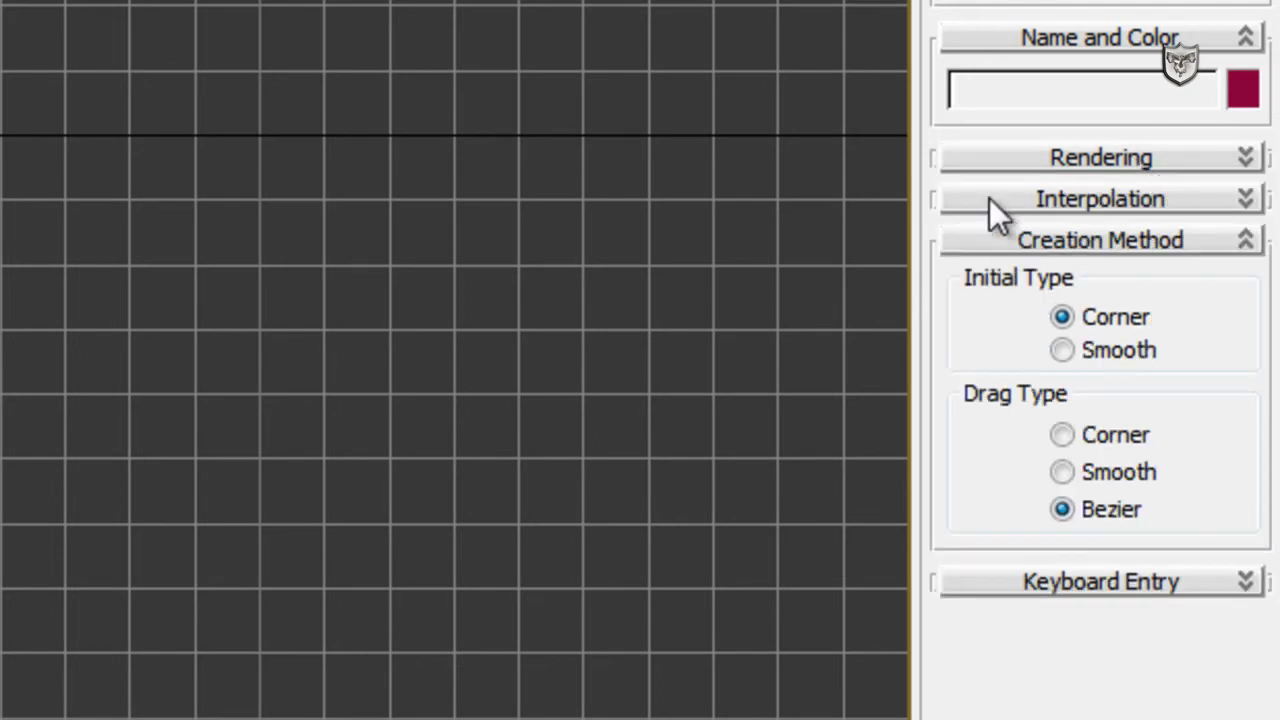
click(1037, 198)
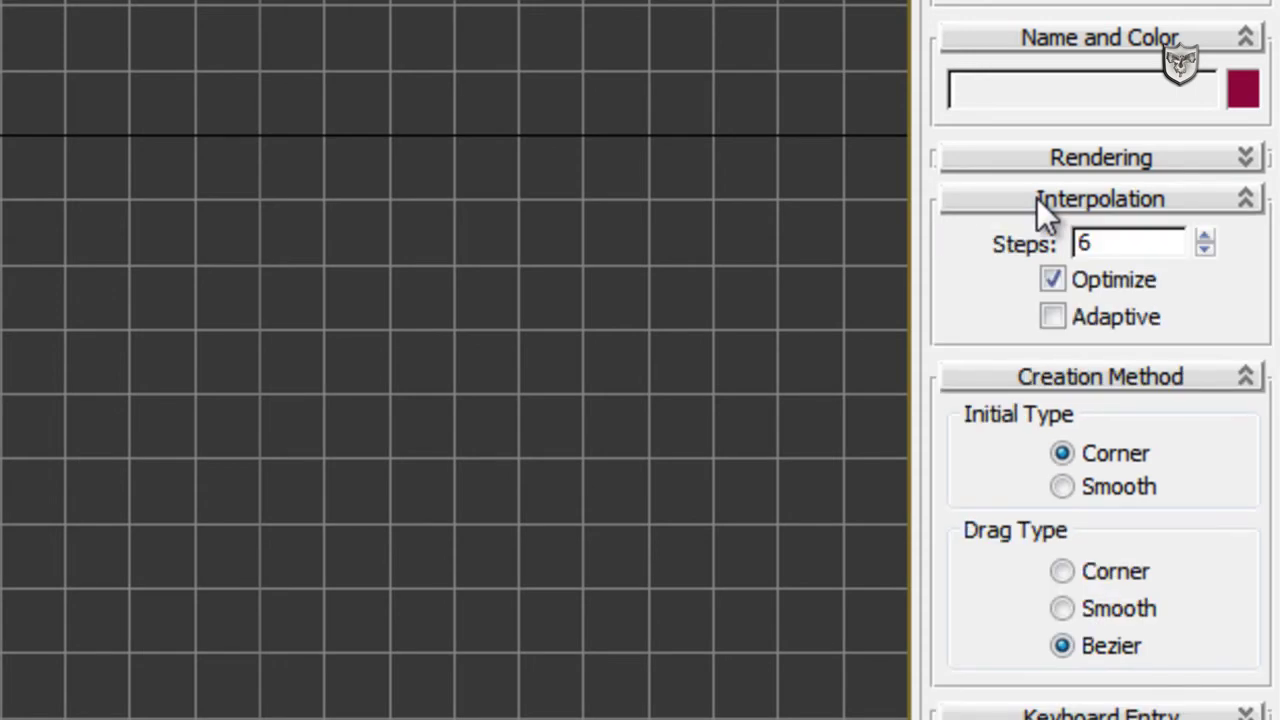
click(1037, 199)
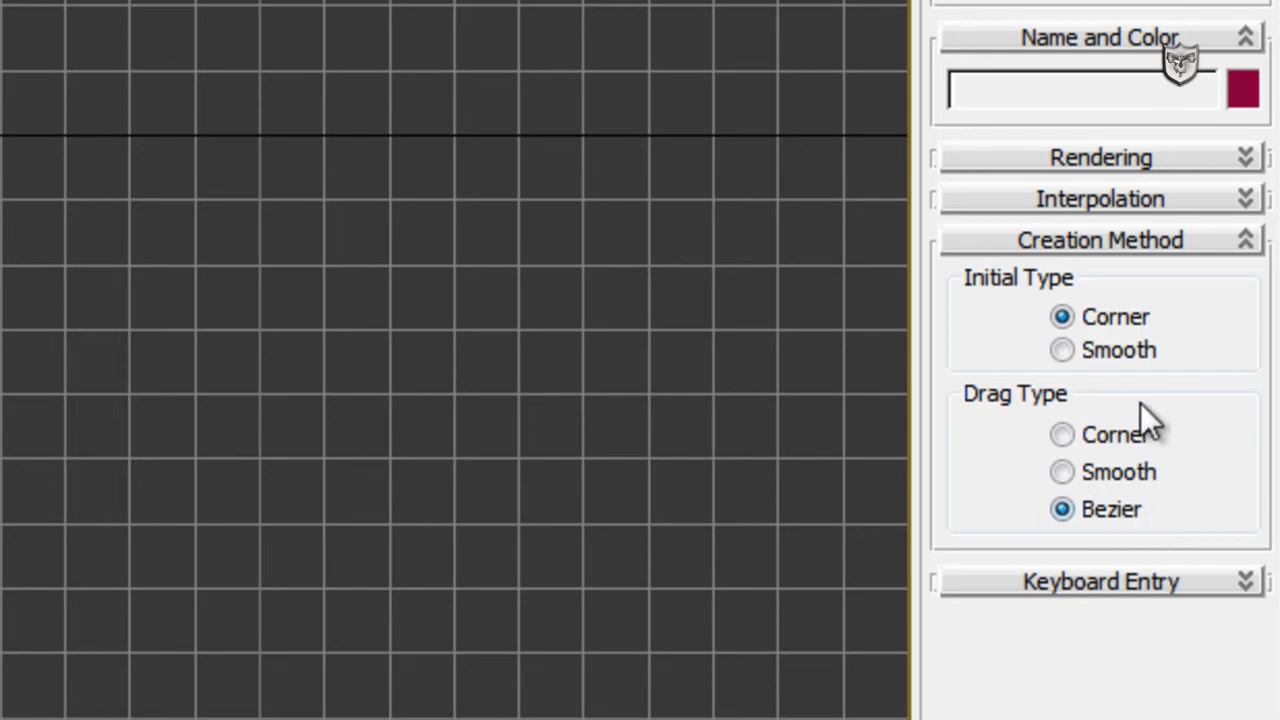
click(1107, 436)
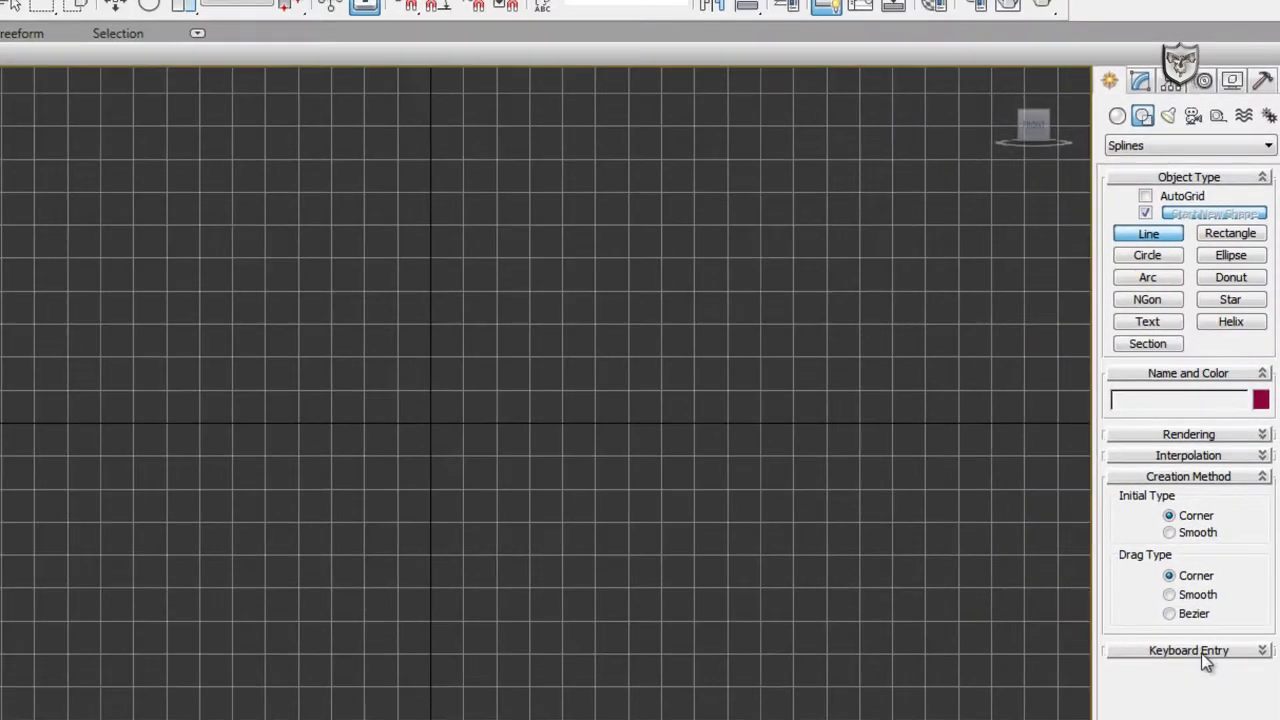
click(1185, 626)
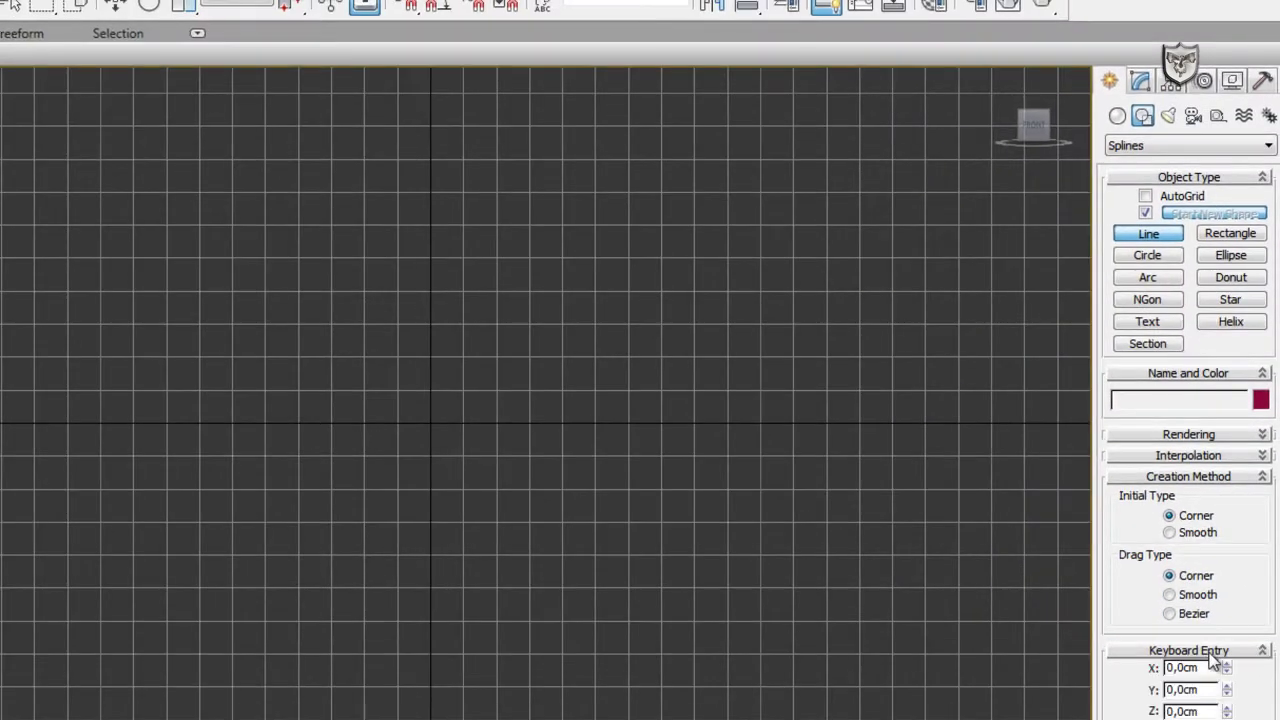
click(1215, 654)
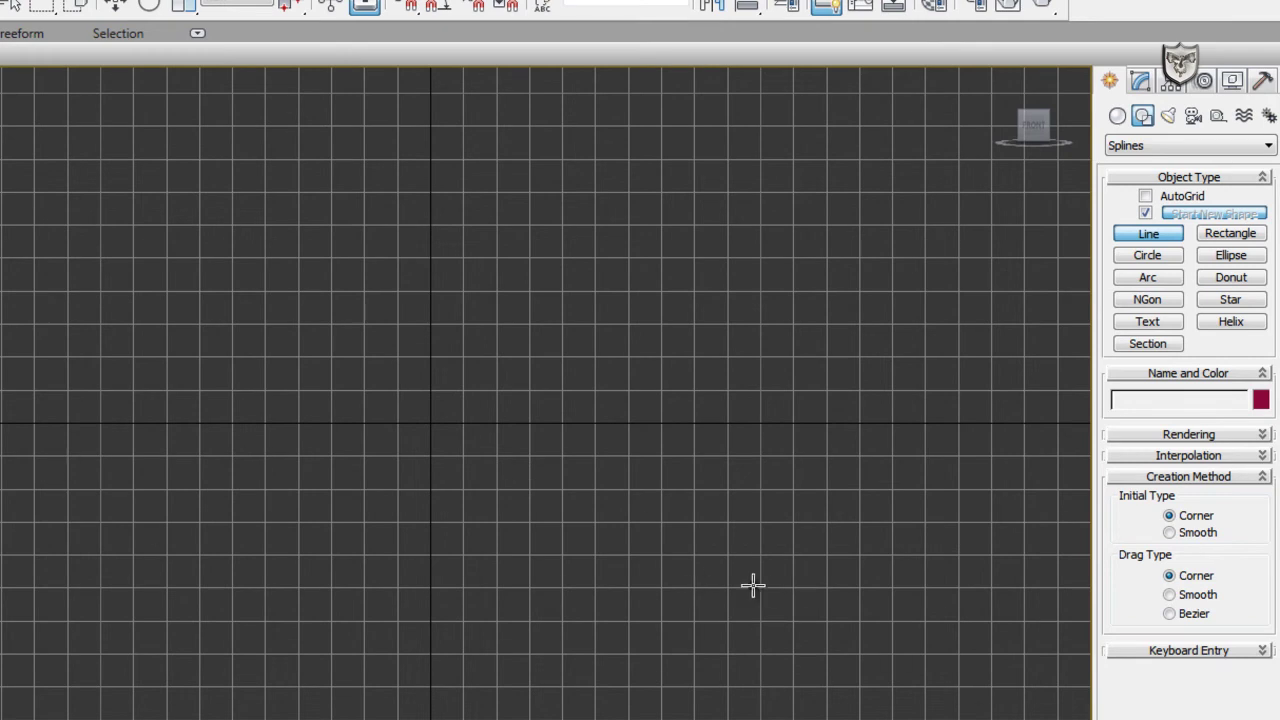
Draw a straight-sided, four-vertex line around the origin in the Front view and close the spline at its starting point.
click(838, 655)
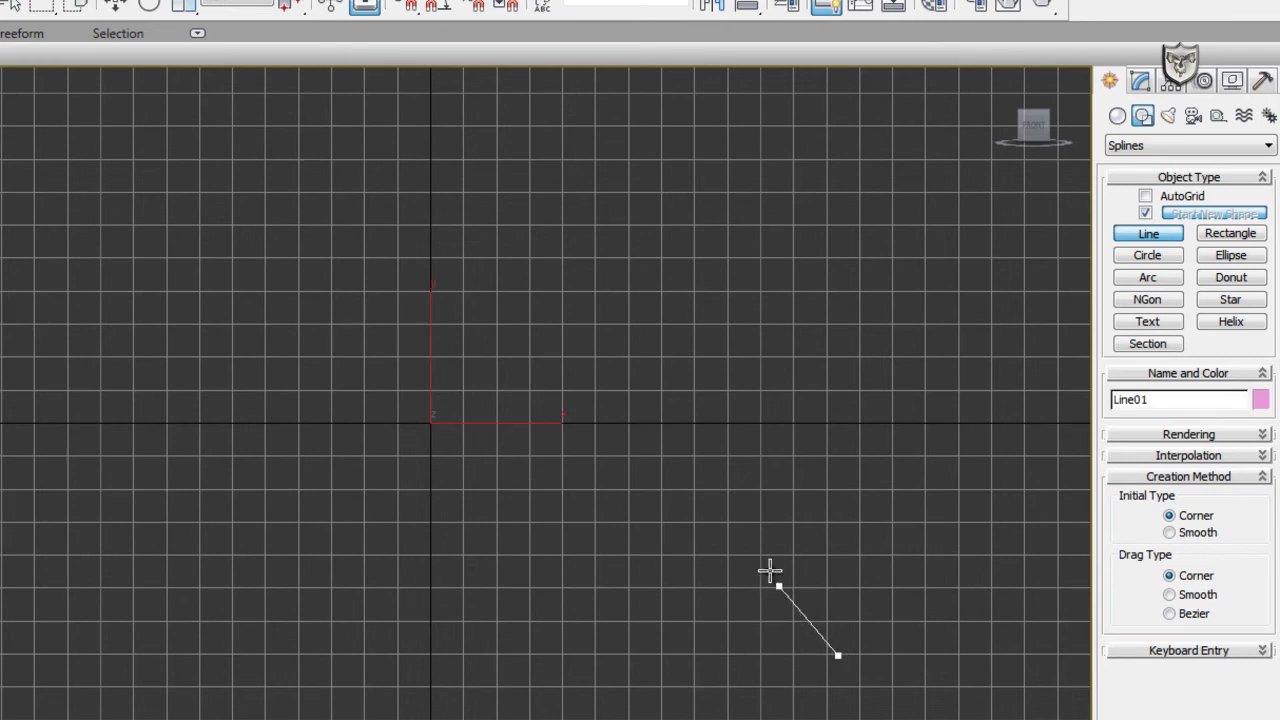
click(640, 249)
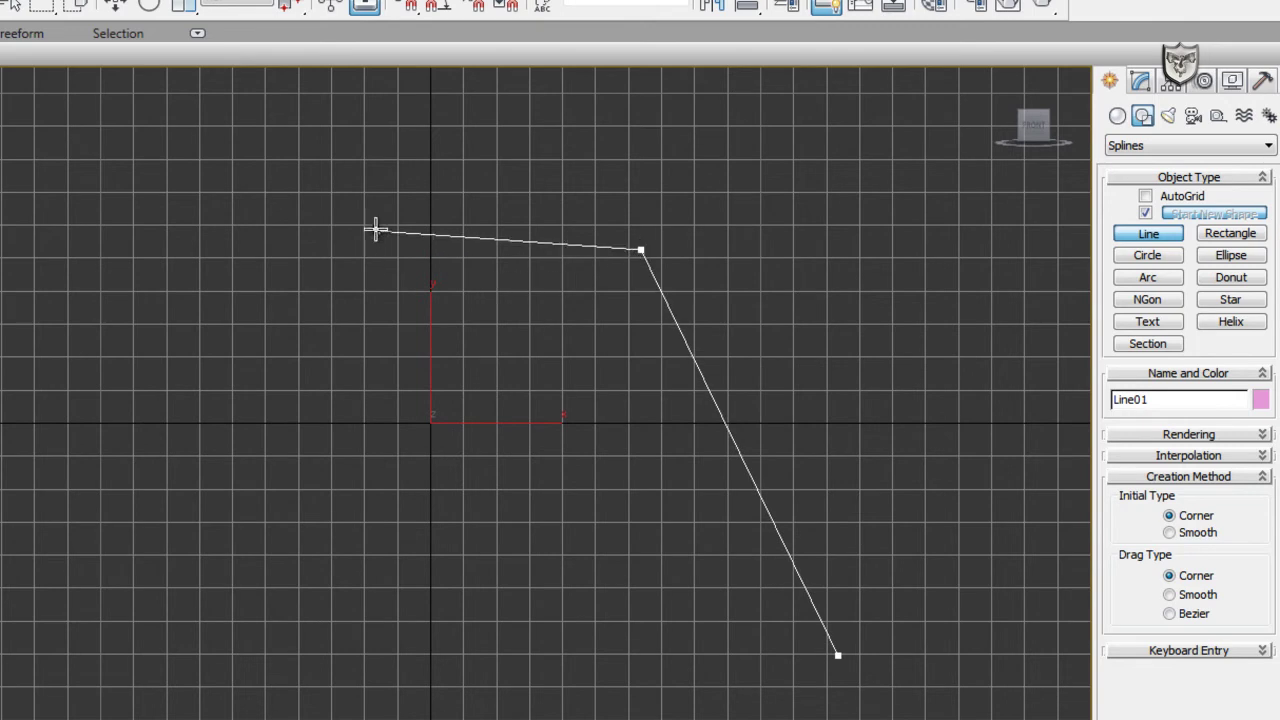
click(216, 197)
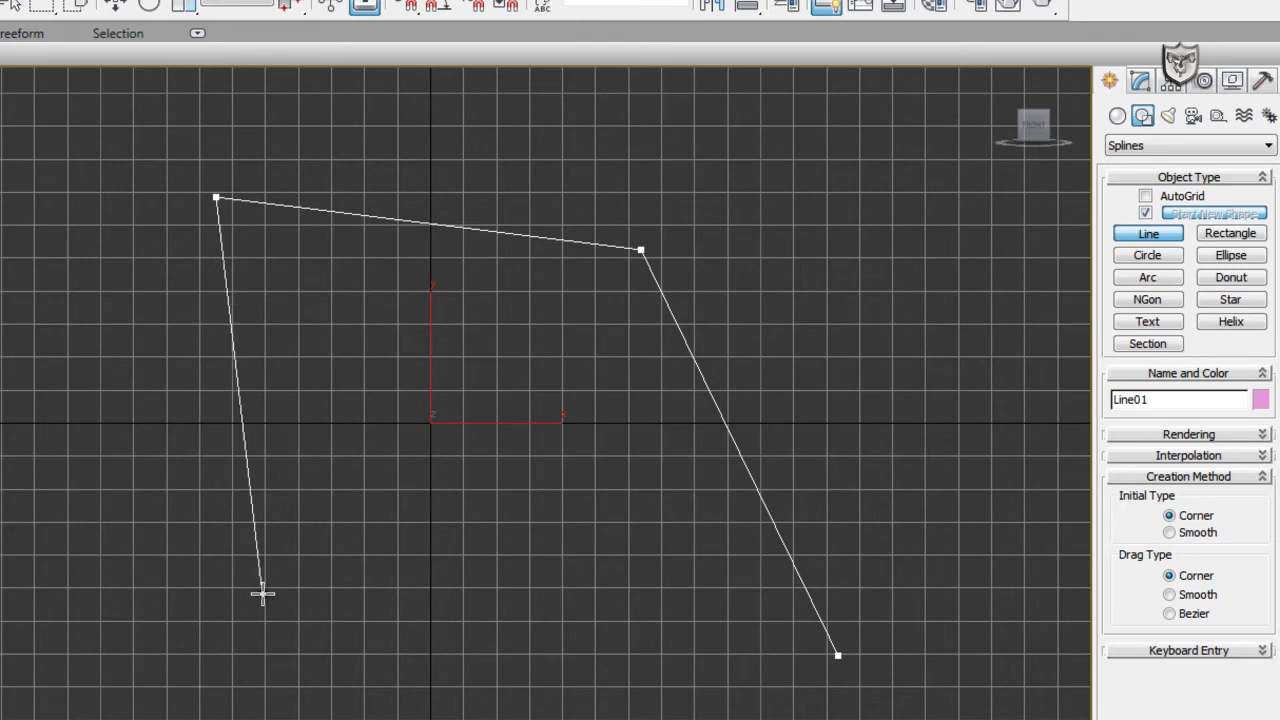
click(317, 580)
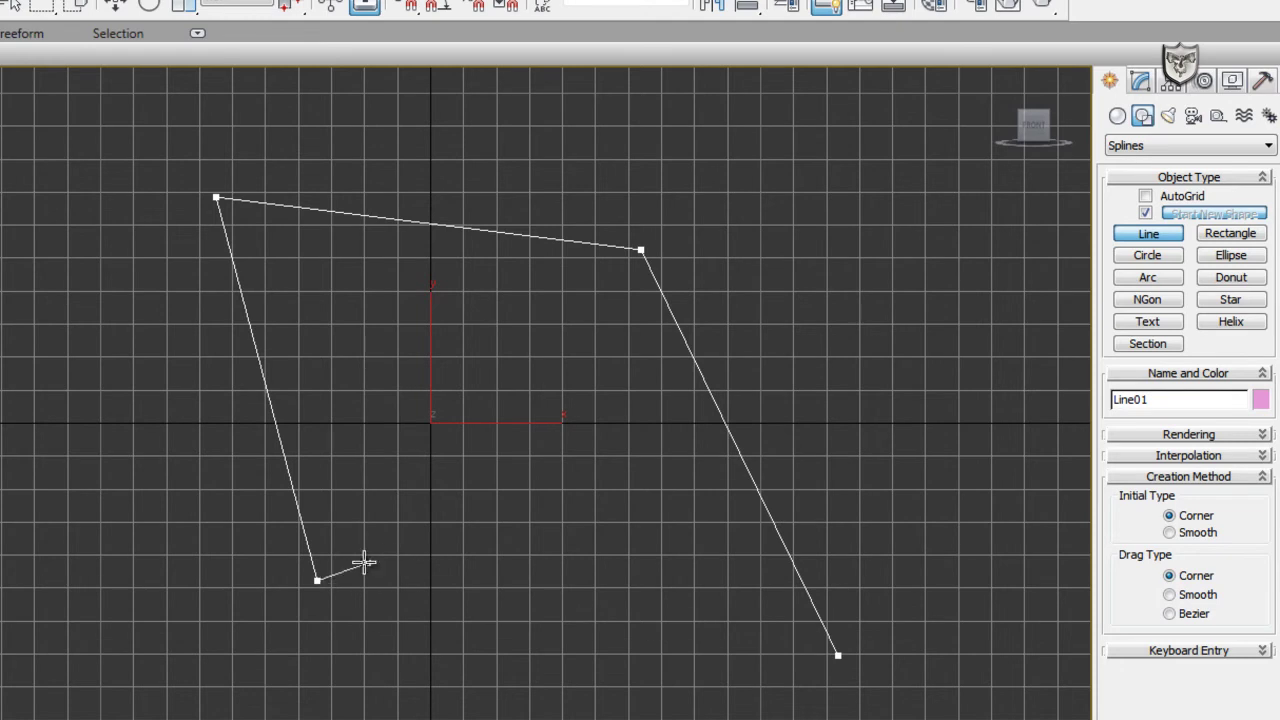
click(838, 655)
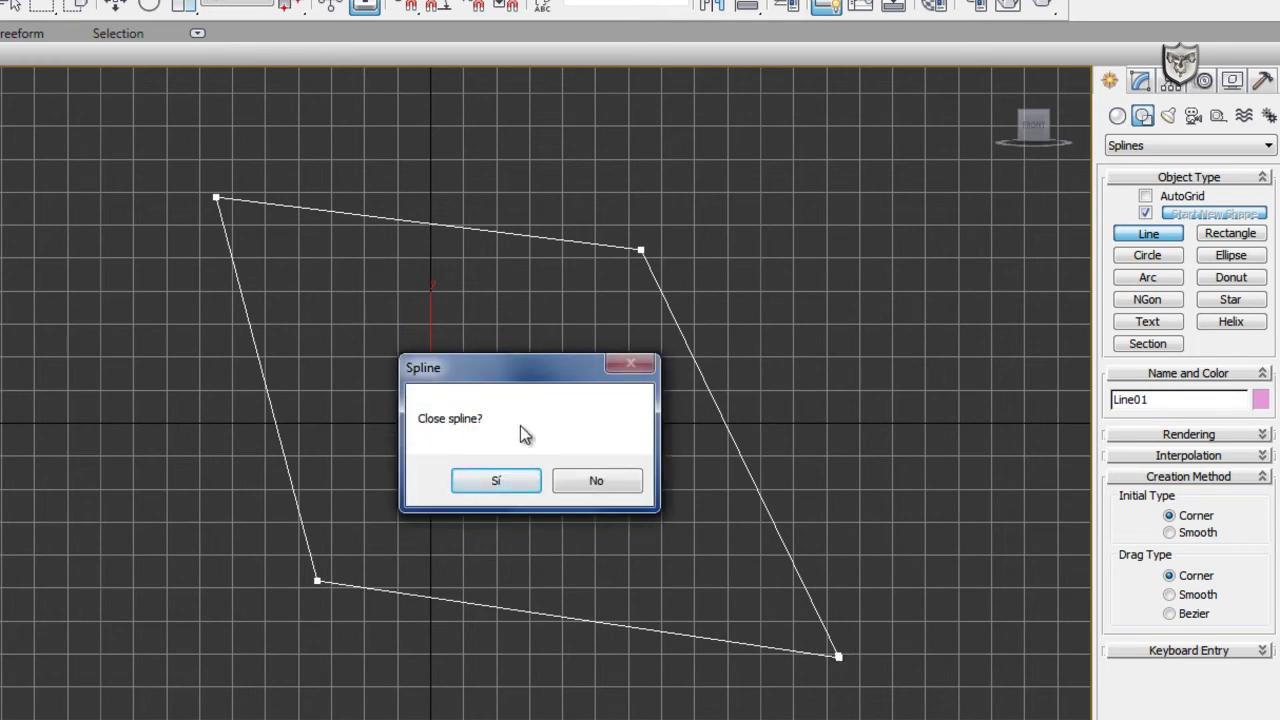
click(505, 484)
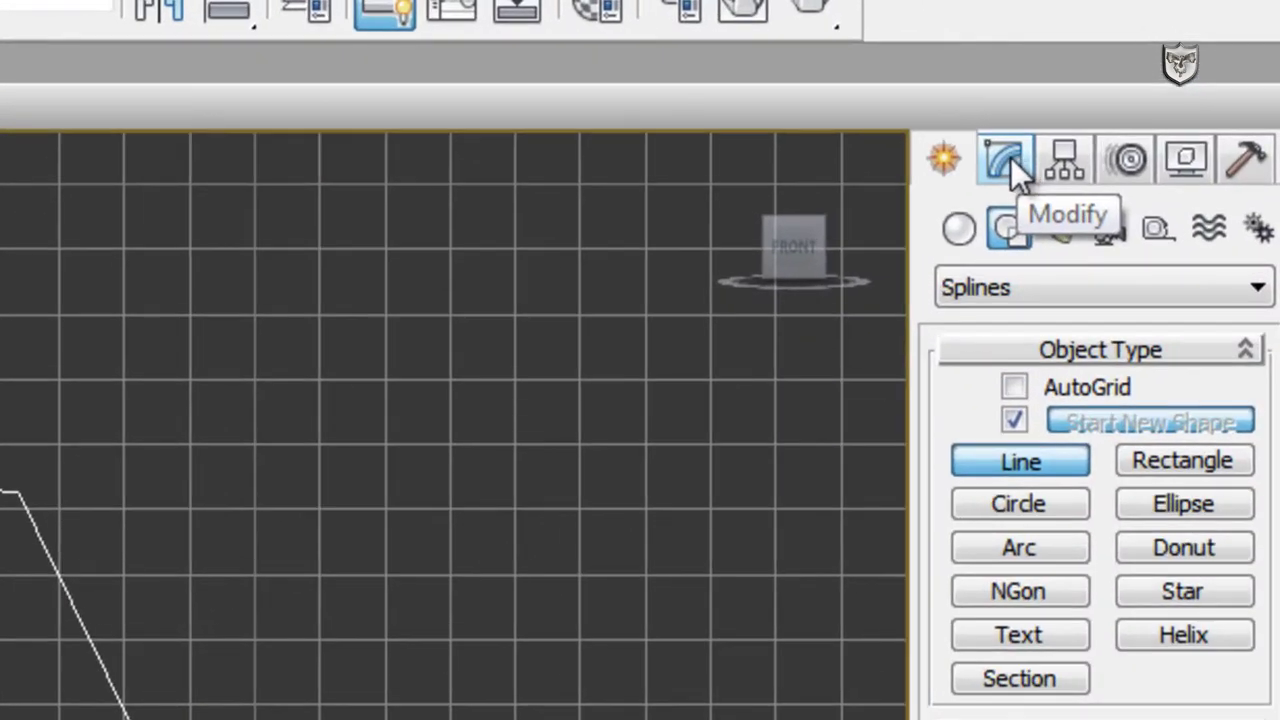
Enter the line's Vertex sub-object level and select the lower-right vertex, followed by the upper-right vertex.
click(1008, 158)
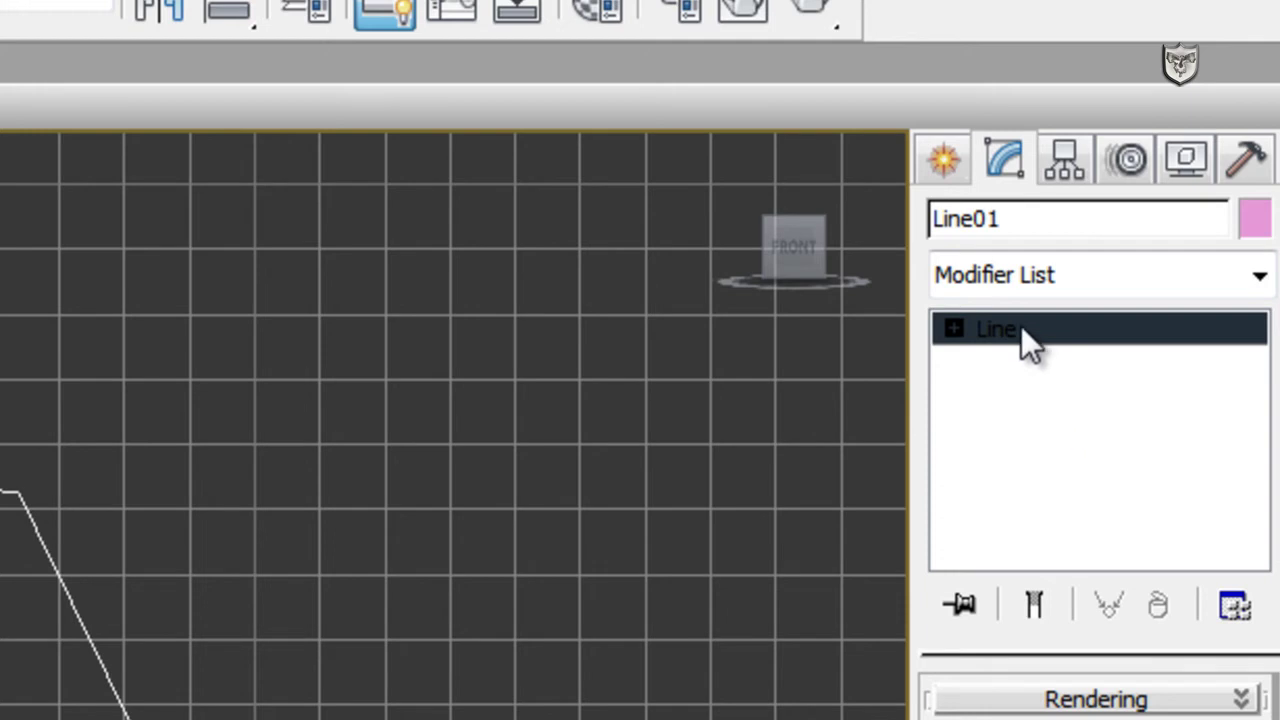
click(956, 329)
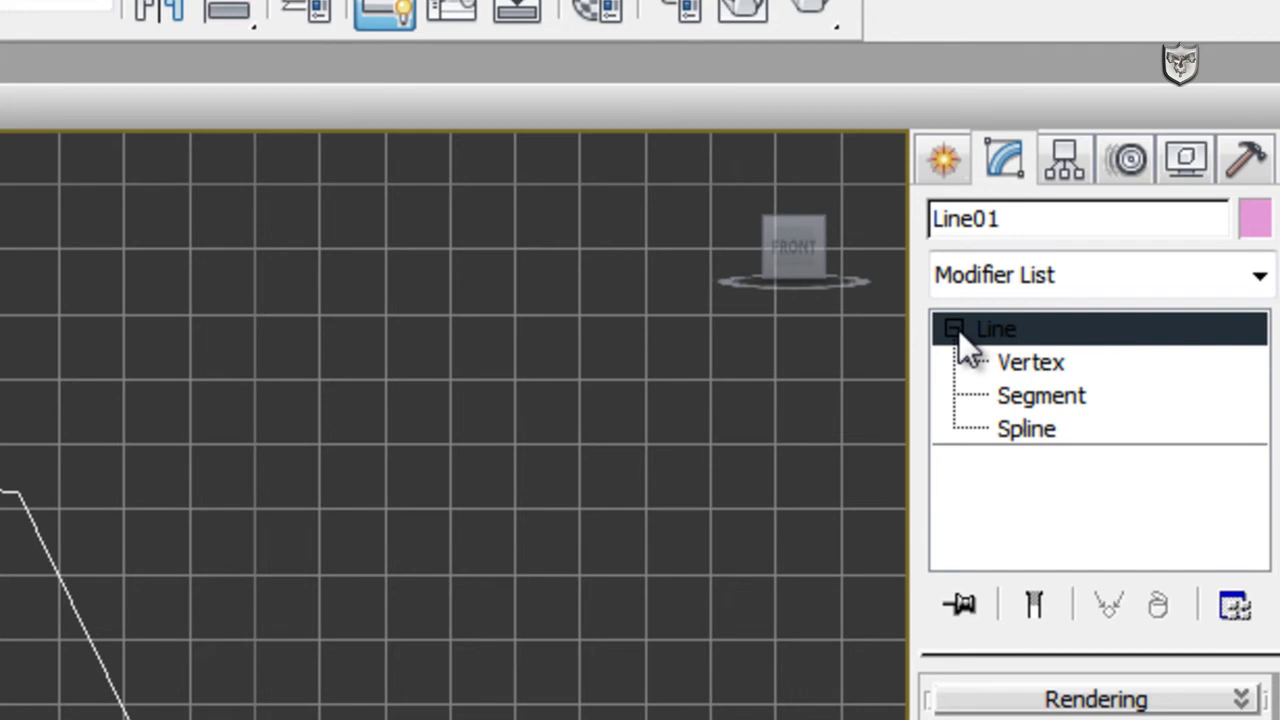
click(1034, 360)
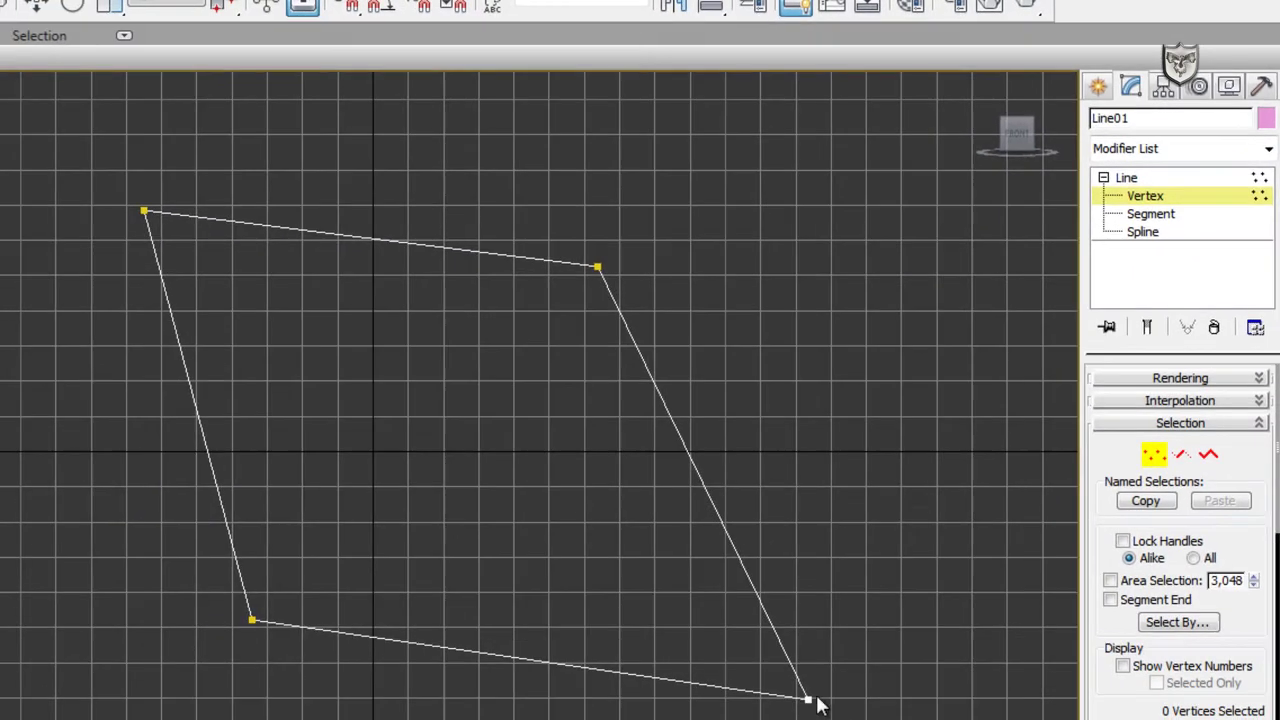
drag(830, 717, 795, 678)
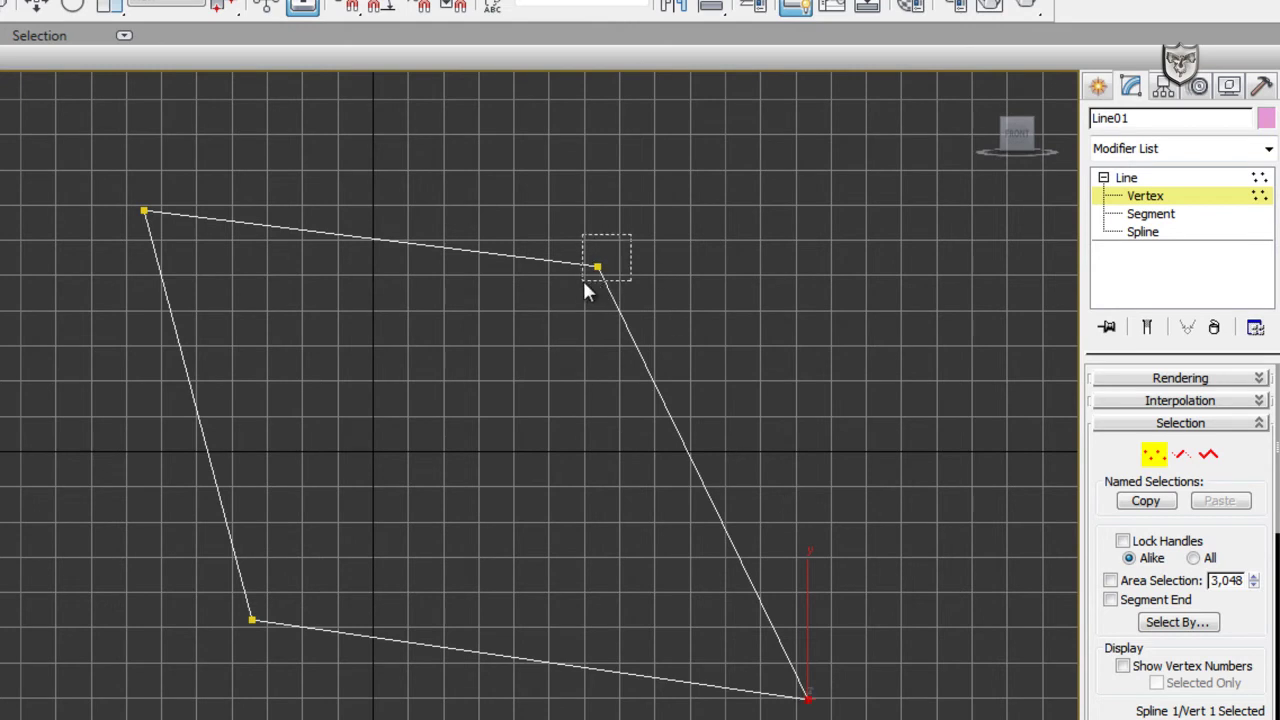
drag(583, 282, 583, 282)
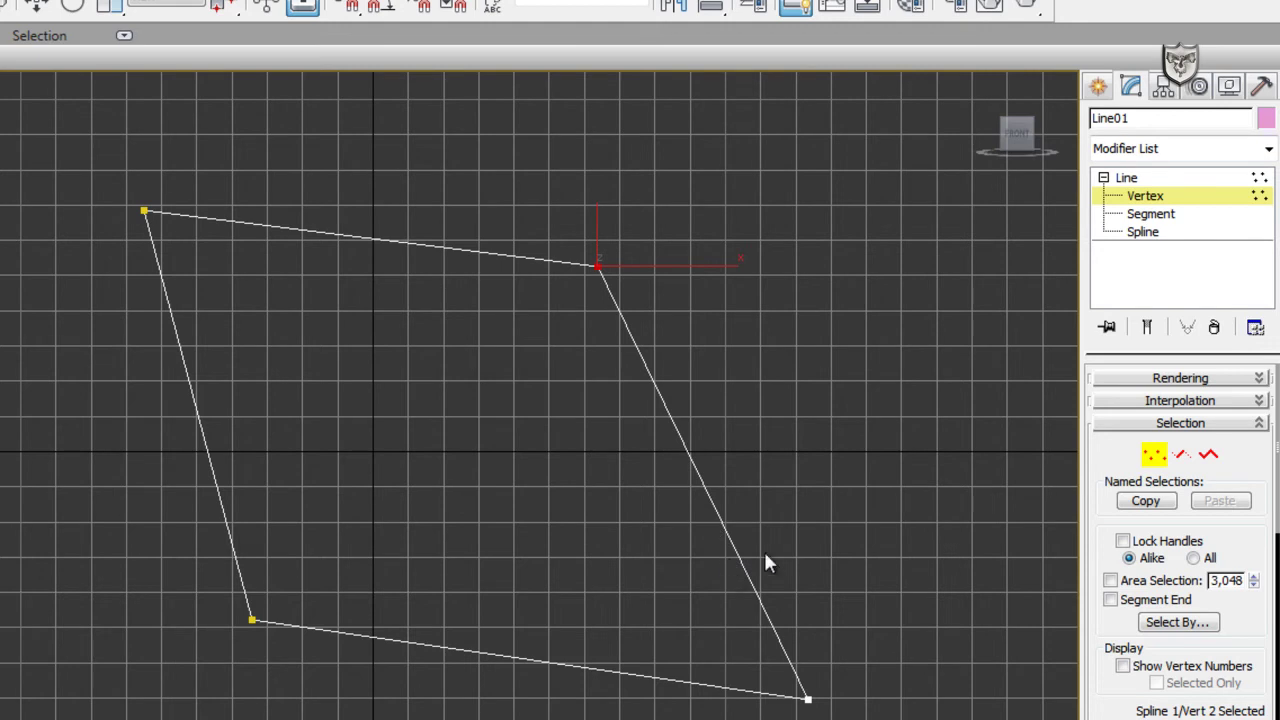
Select the outline's right and upper segments in turn at Segment level, and the whole outline at Spline level.
click(1170, 215)
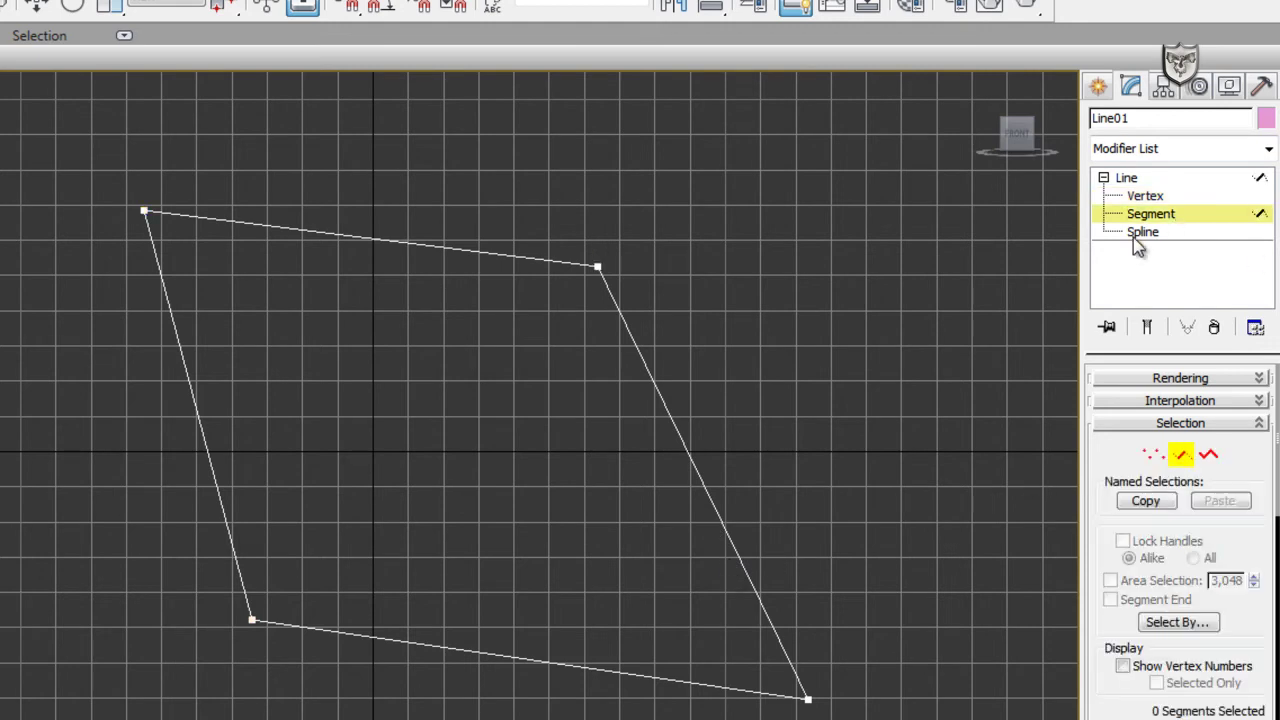
click(685, 443)
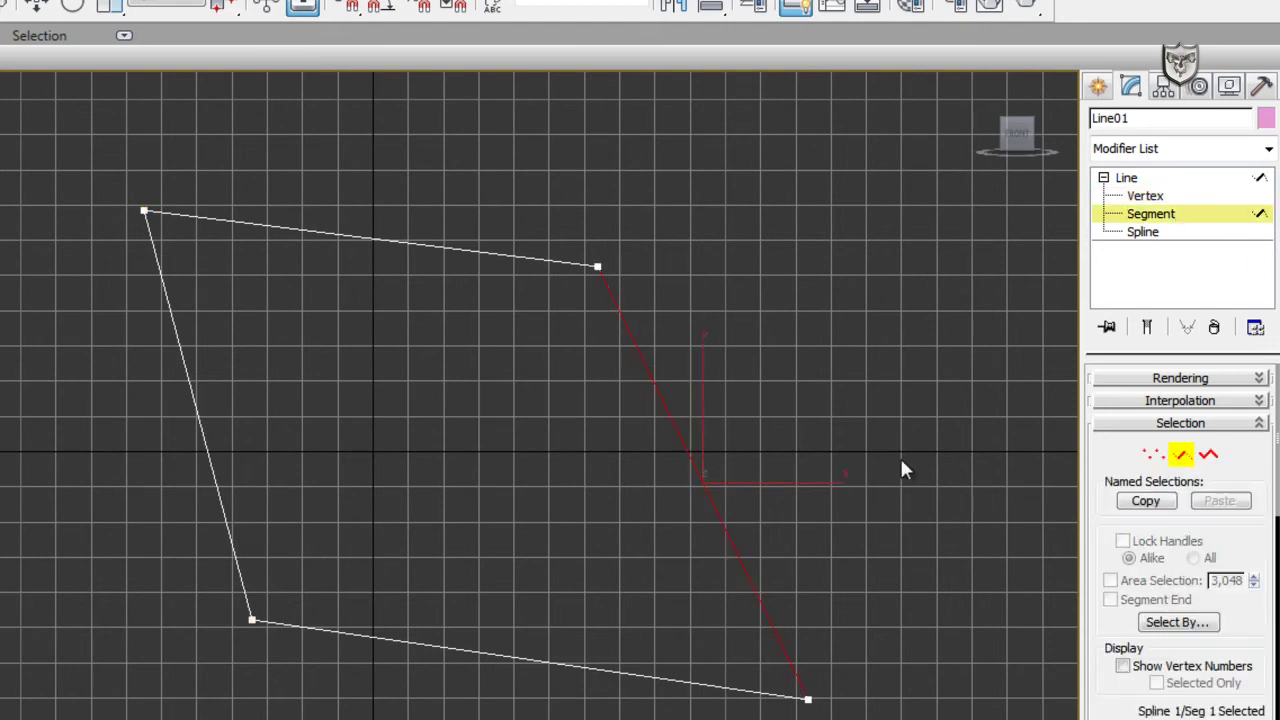
click(531, 258)
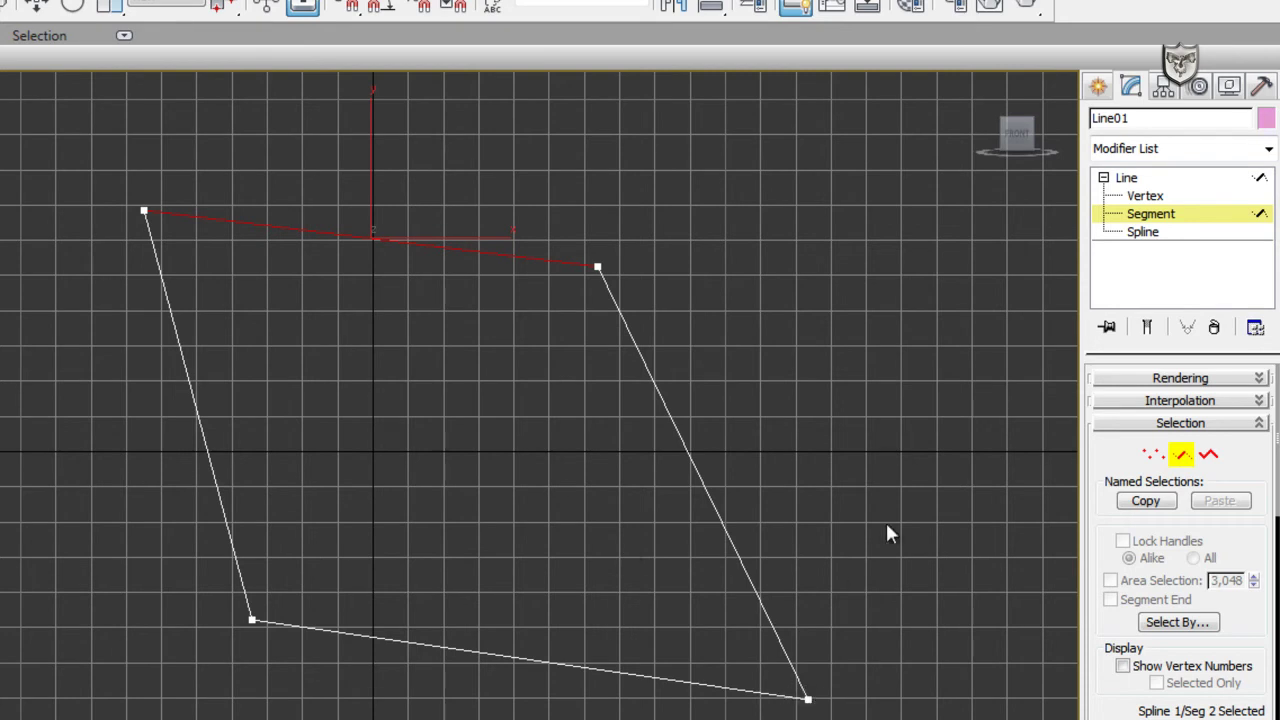
click(1143, 232)
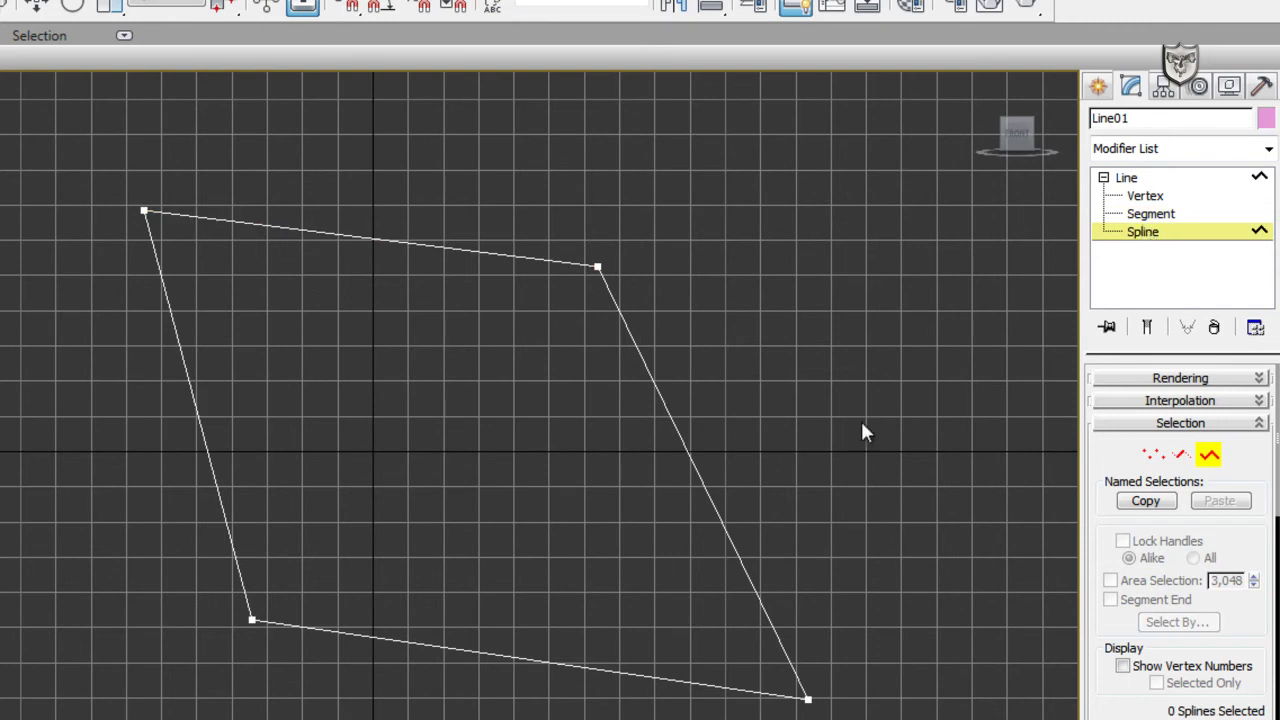
click(684, 442)
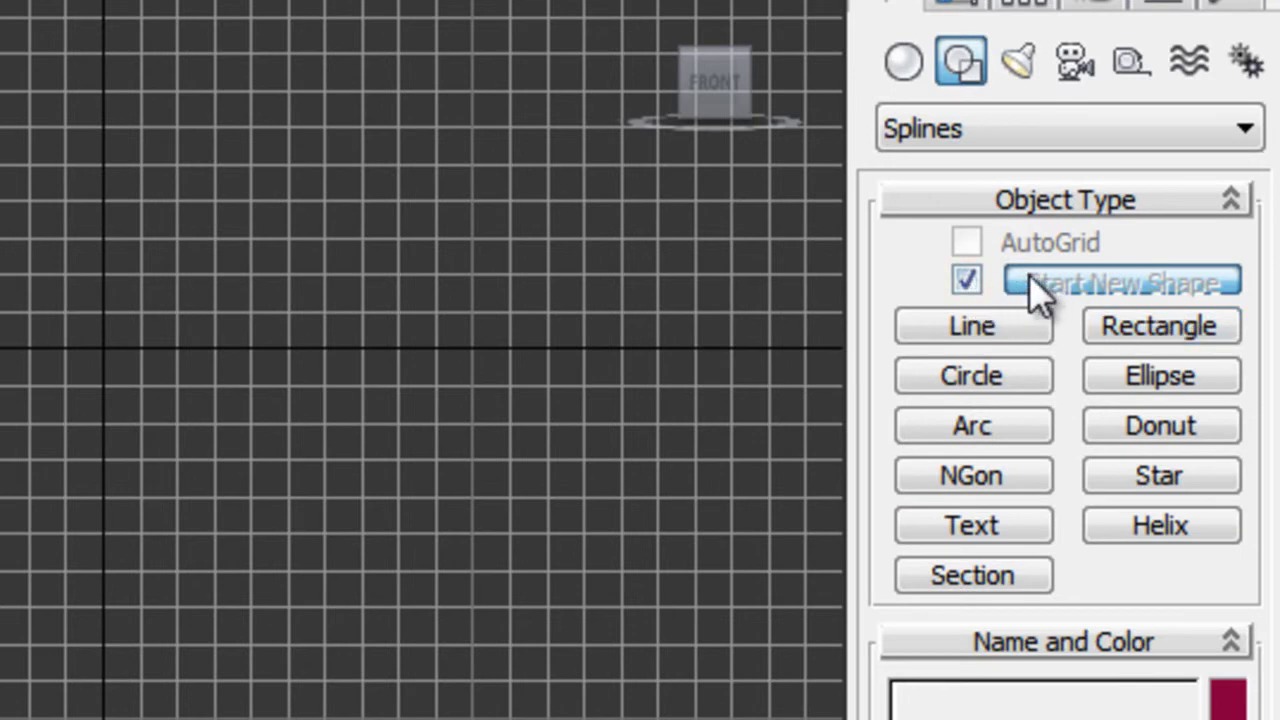
Disable Start New Shape and draw two separate rectangles, about 1280 × 1573 cm and 1229 × 1252 cm, as one shape in the Perspective view.
click(966, 283)
click(966, 283)
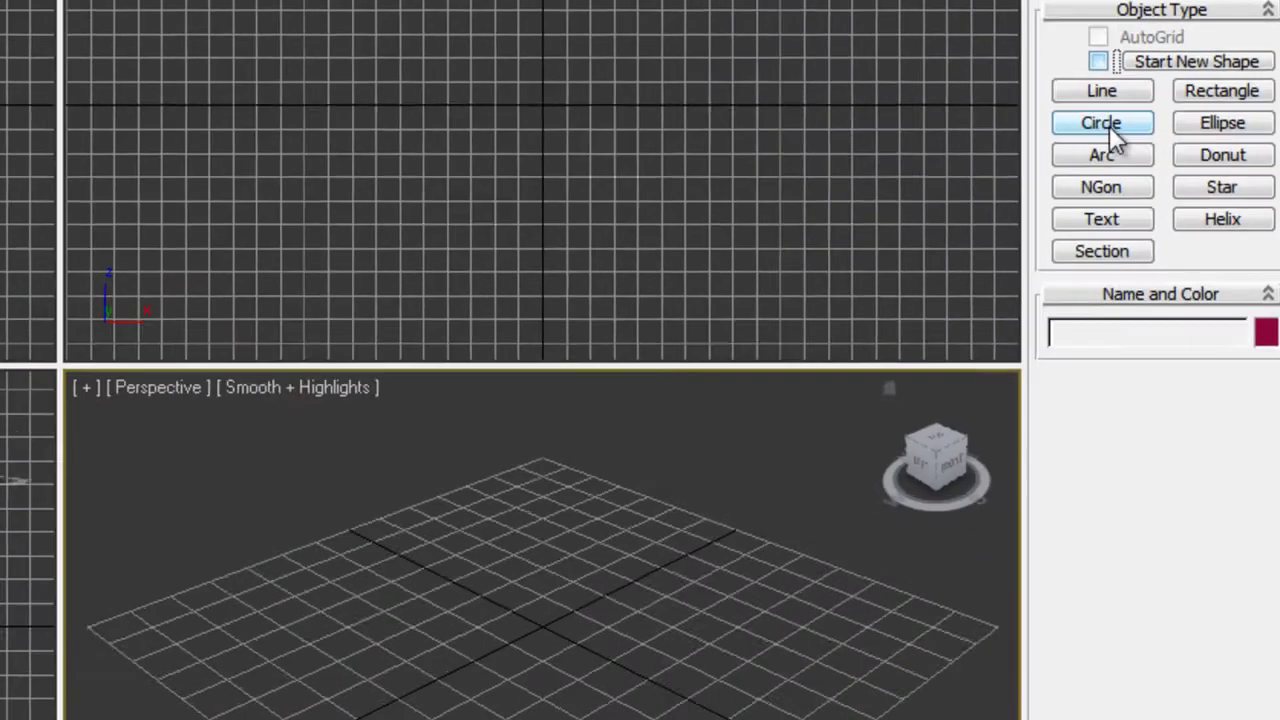
click(1228, 42)
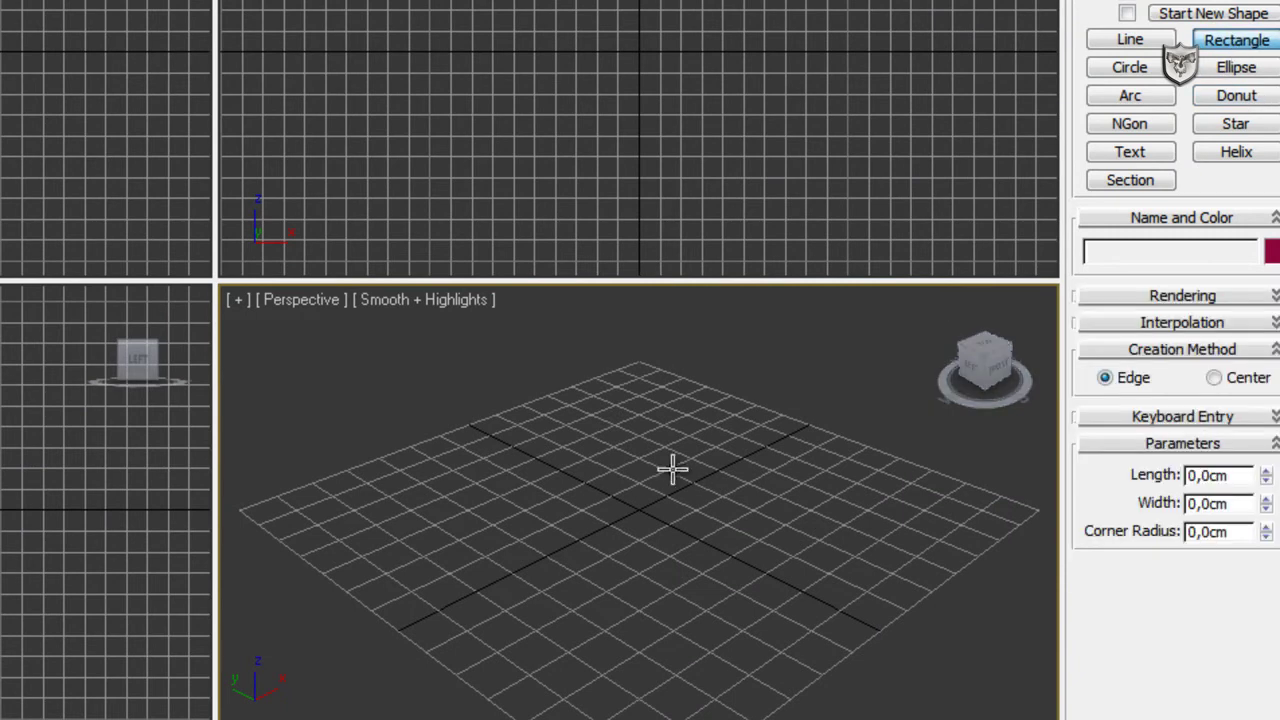
drag(600, 452, 841, 441)
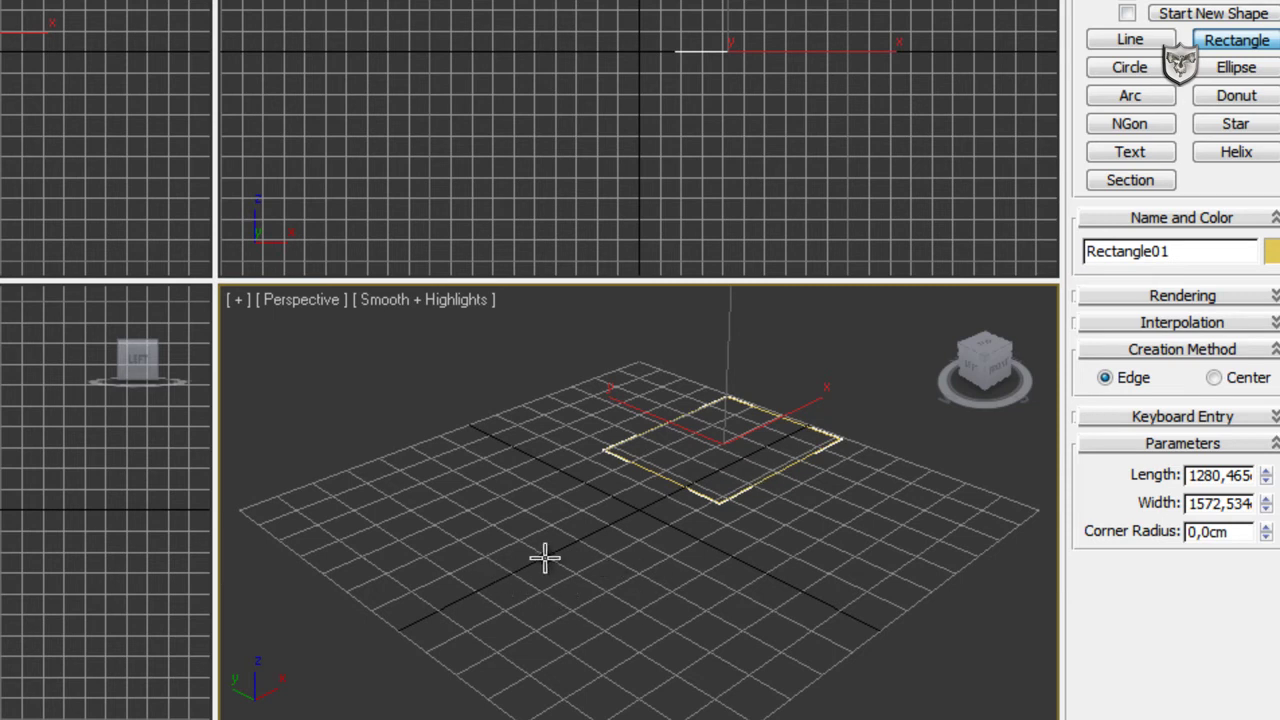
drag(508, 578, 770, 577)
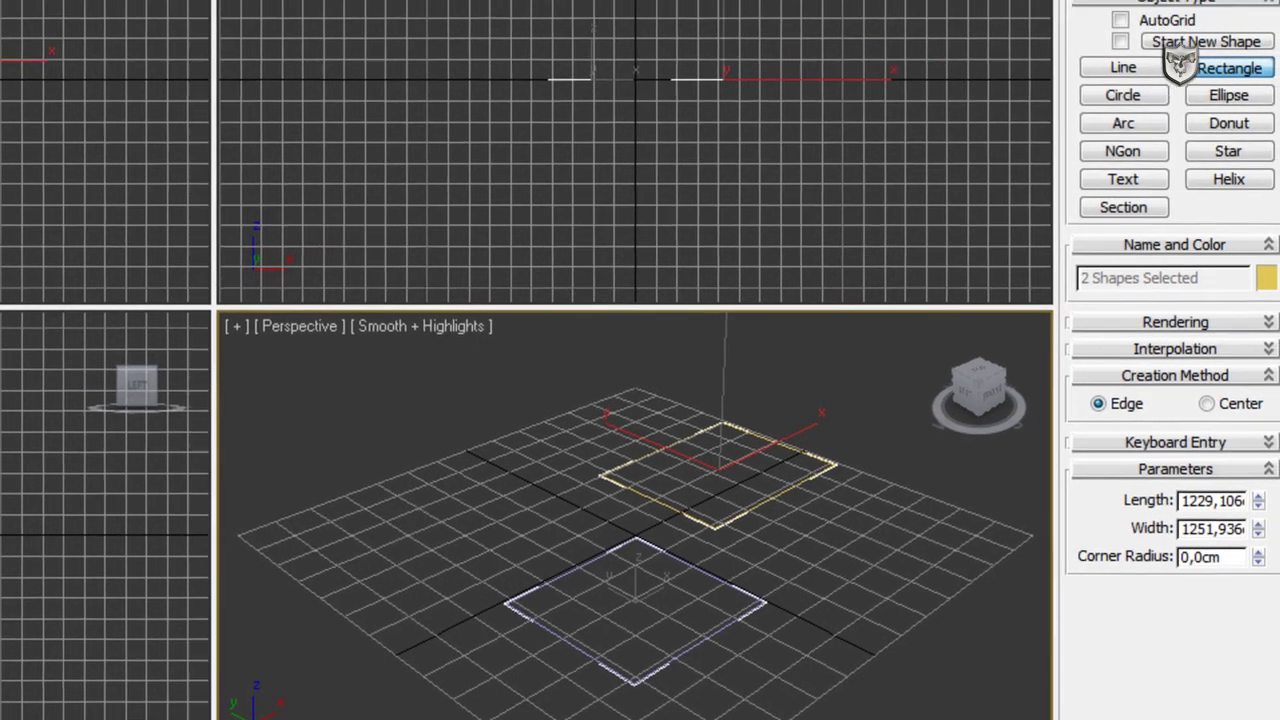
Apply an Extrude modifier to the shape made of the two rectangles.
click(1130, 2)
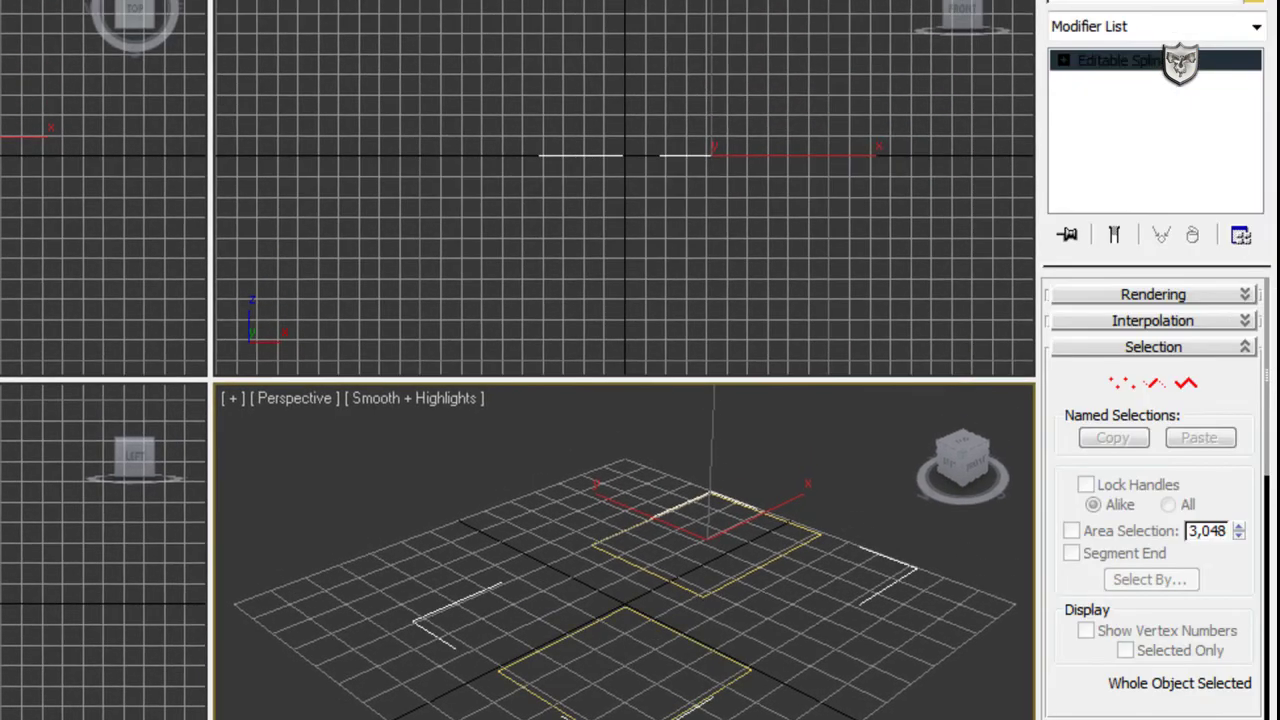
click(1257, 28)
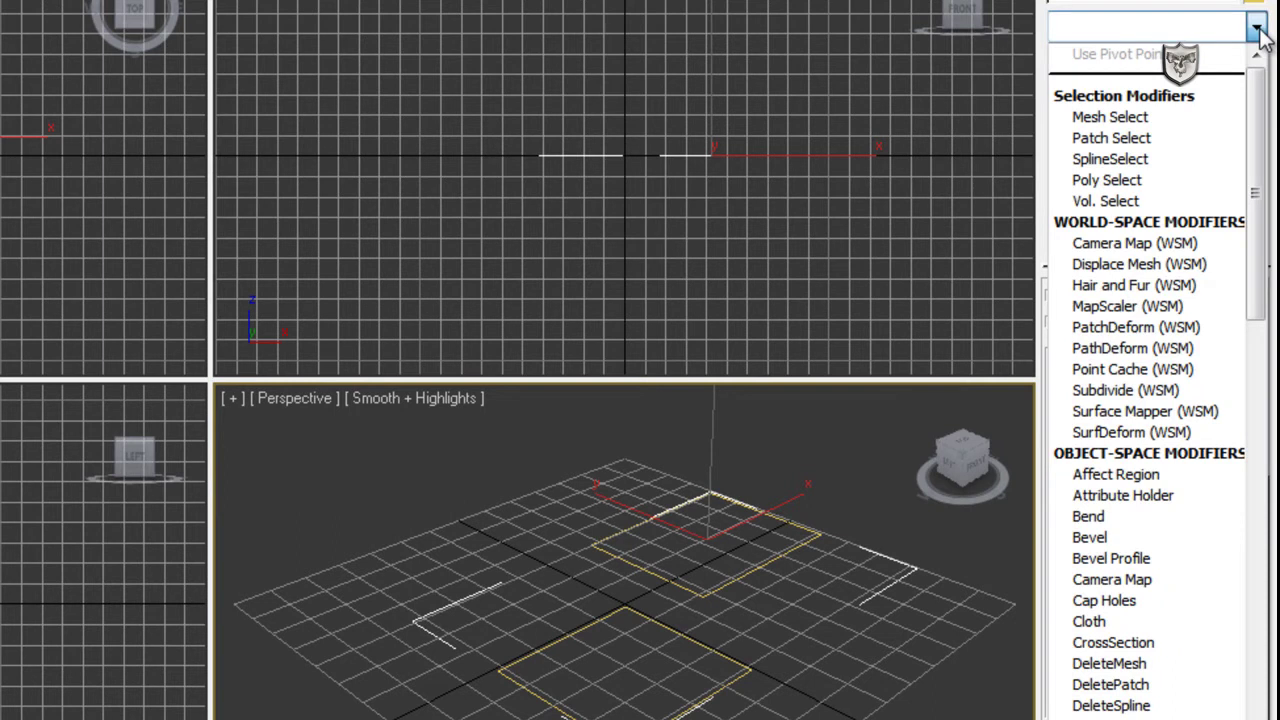
key(e)
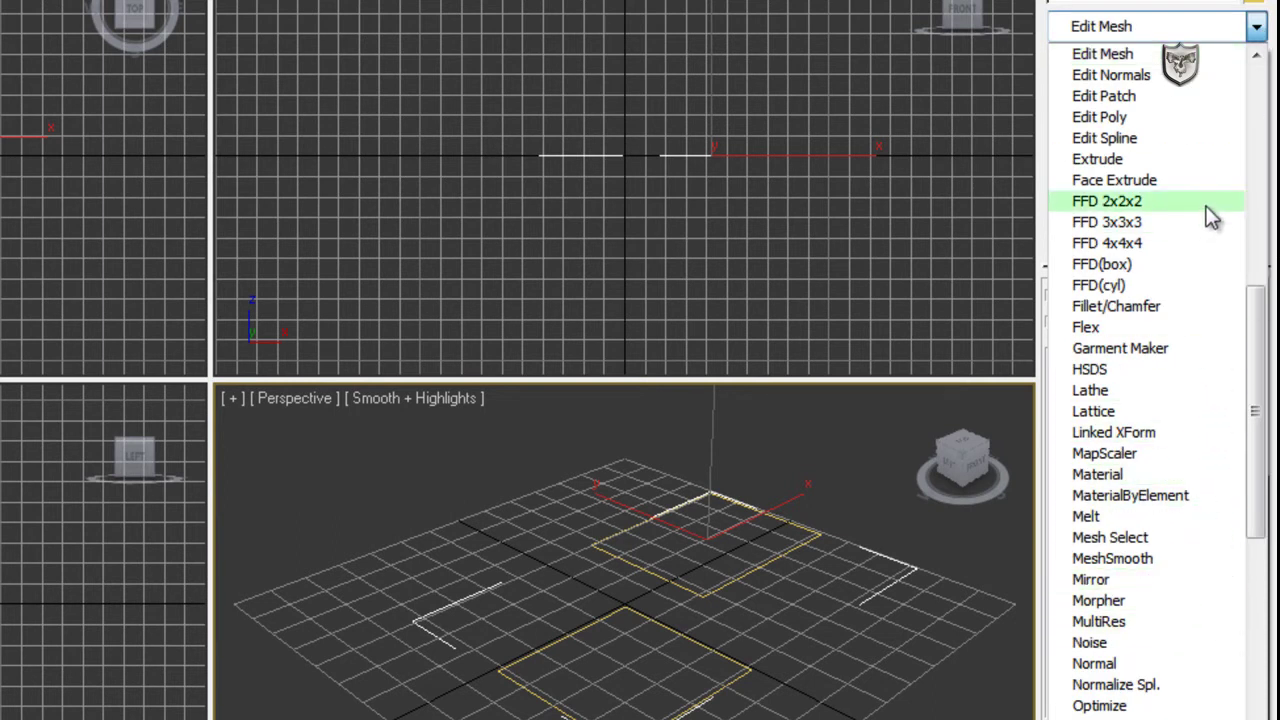
click(1150, 160)
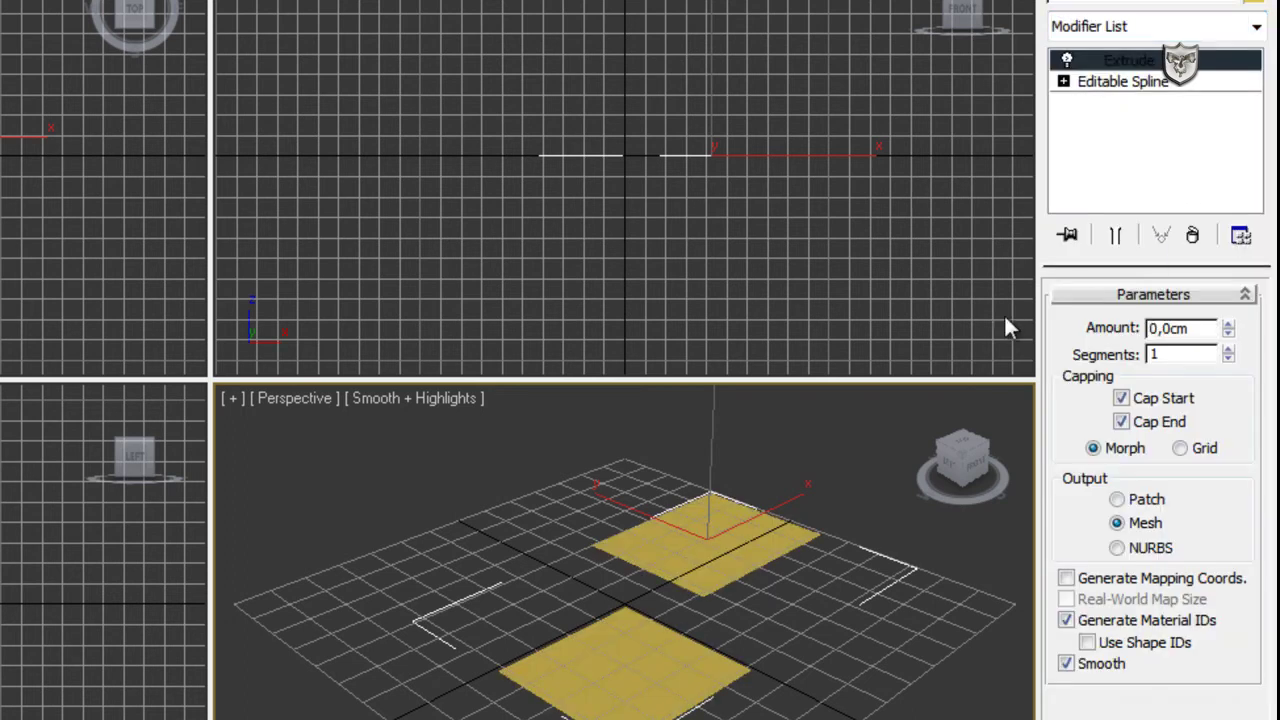
Try an extrusion amount of 838,2 cm on the two-rectangle shape and undo the whole Extrude modifier.
drag(1229, 330, 1238, 250)
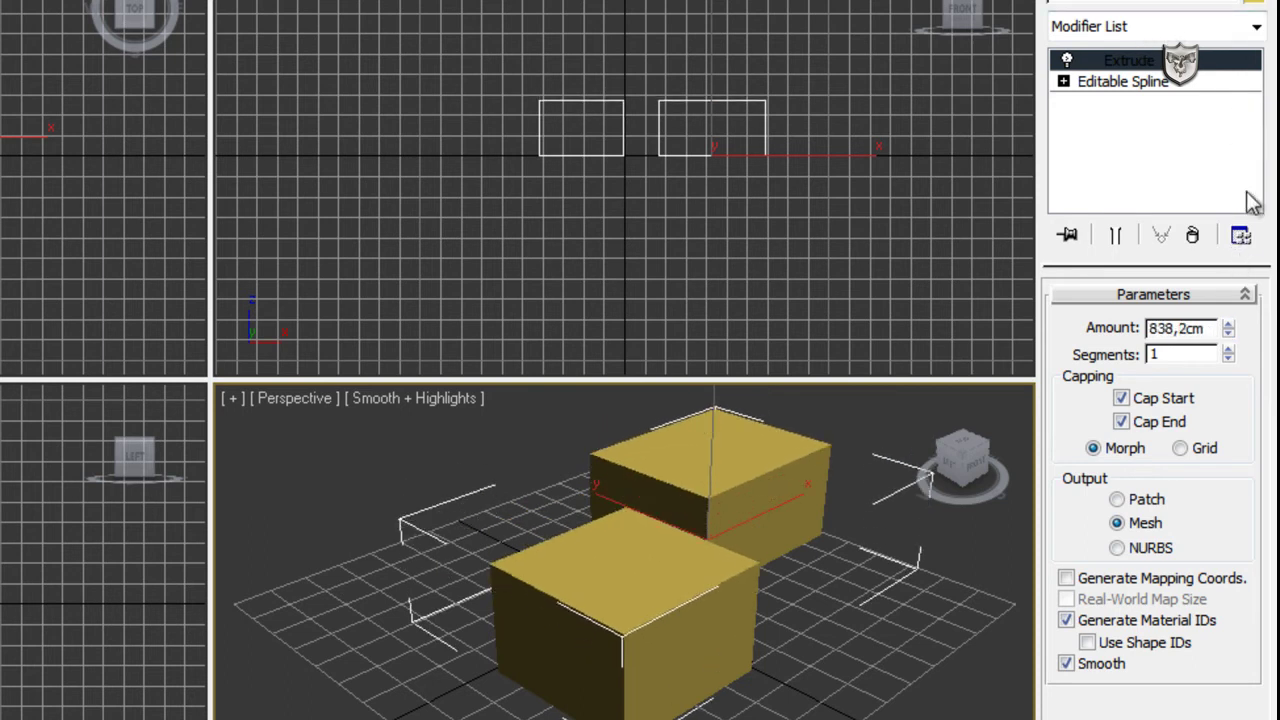
key(ctrl+z)
key(ctrl+z)
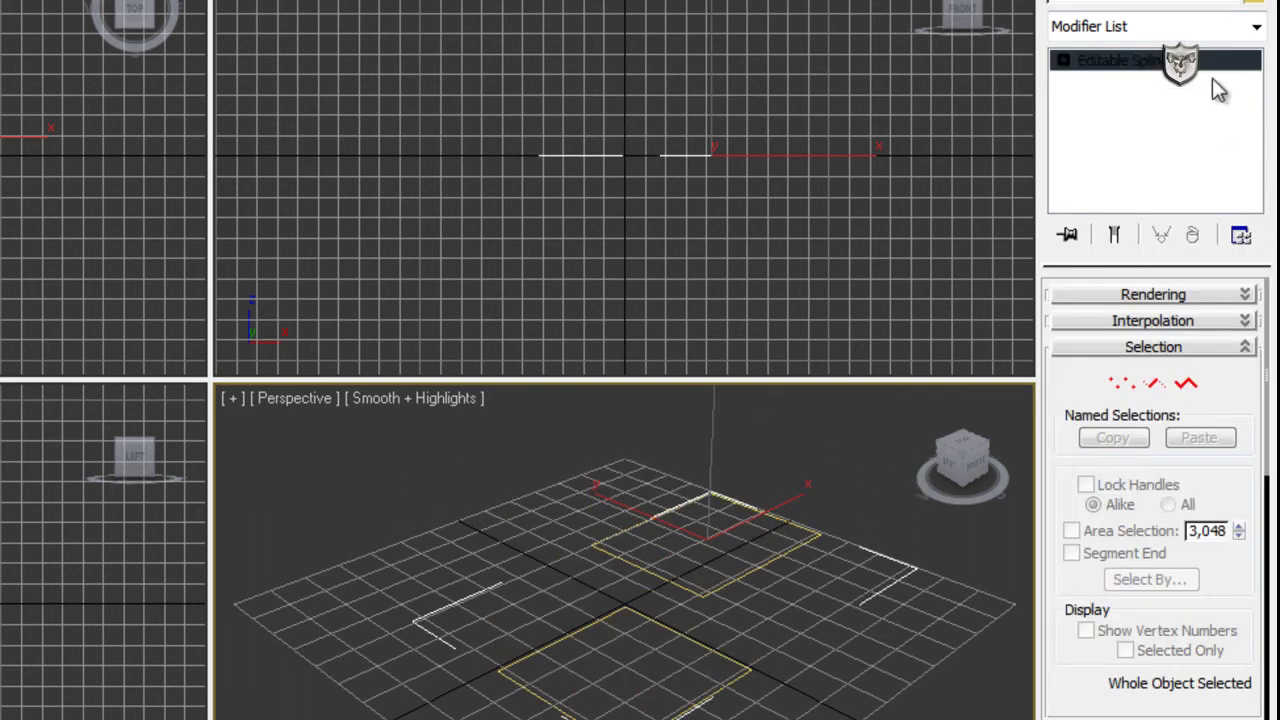
Re-enable Start New Shape and delete the shape made of two rectangles.
click(1097, 4)
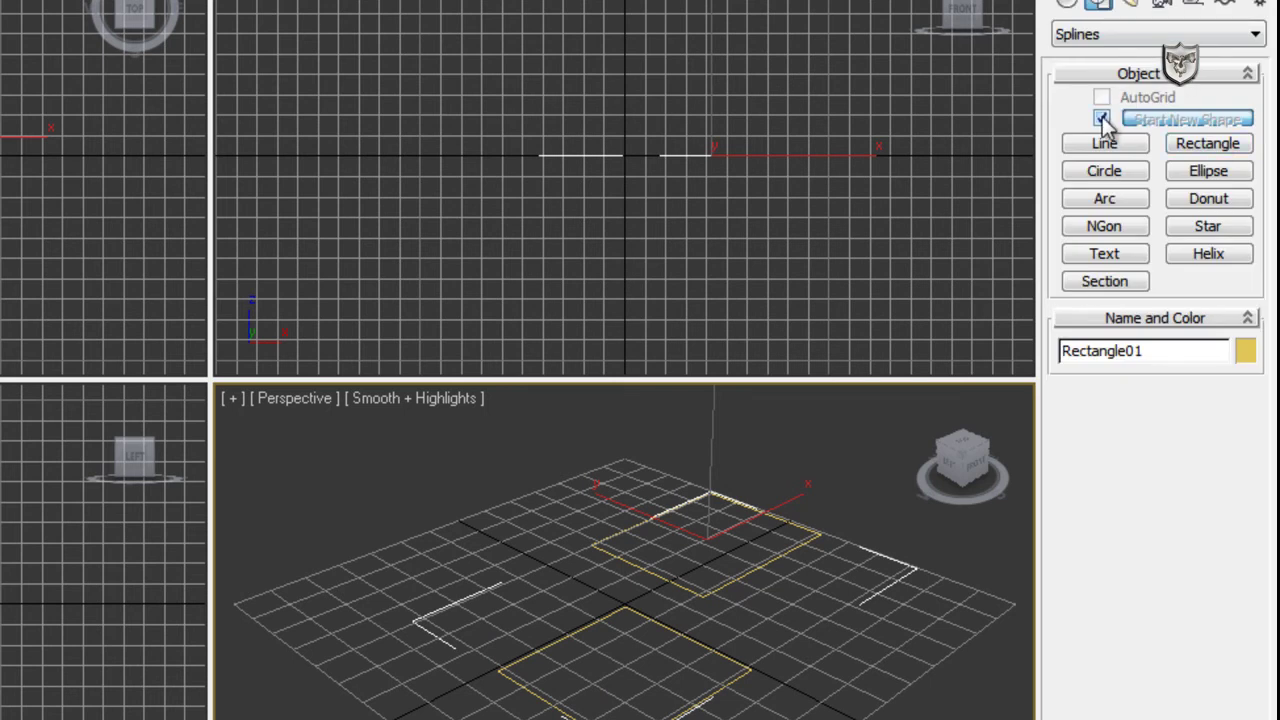
key(Delete)
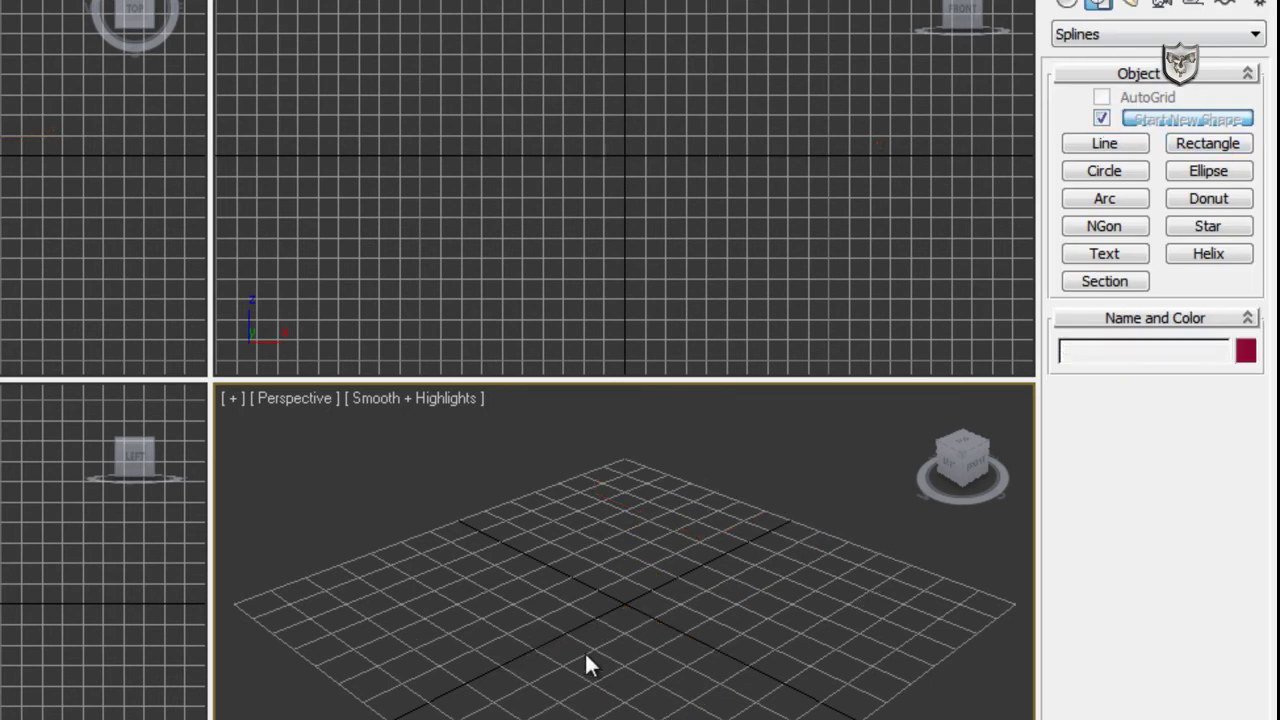
Draw two independent rectangles in the Perspective view, about 1634 × 1280 cm at the back and 1506 × 1214 cm at the front.
click(1196, 148)
drag(588, 540, 773, 628)
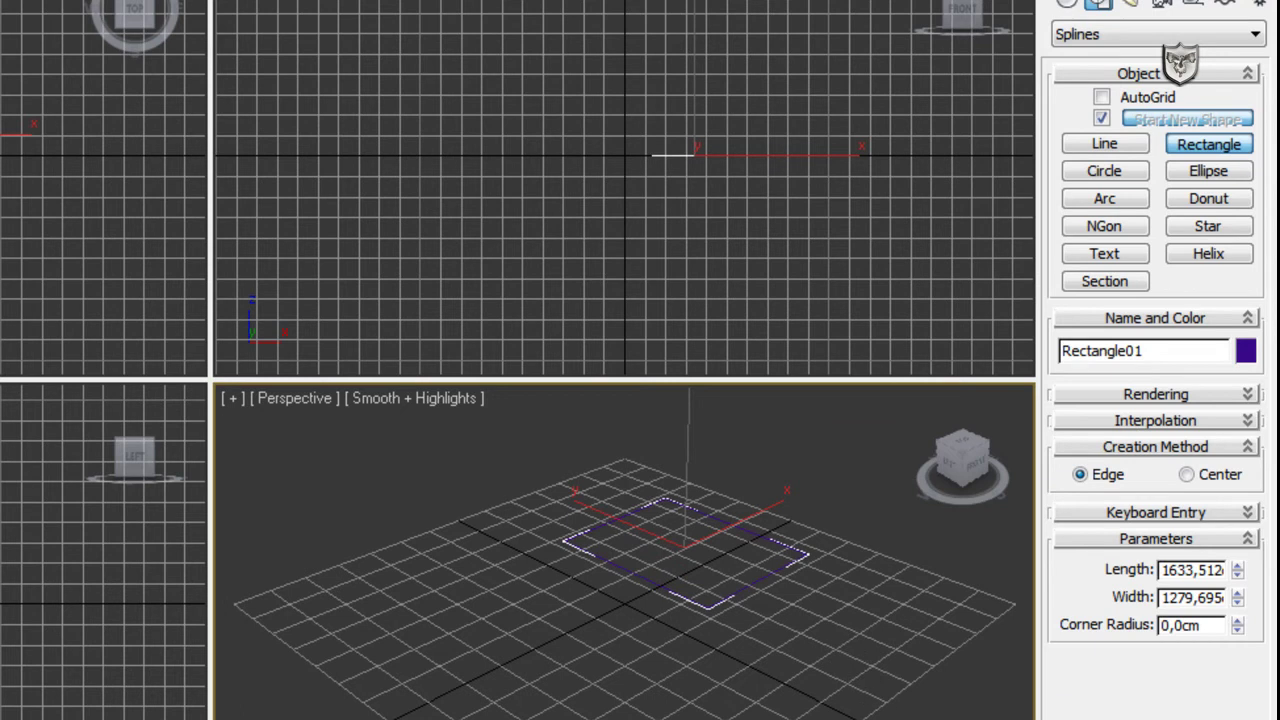
drag(465, 692, 757, 708)
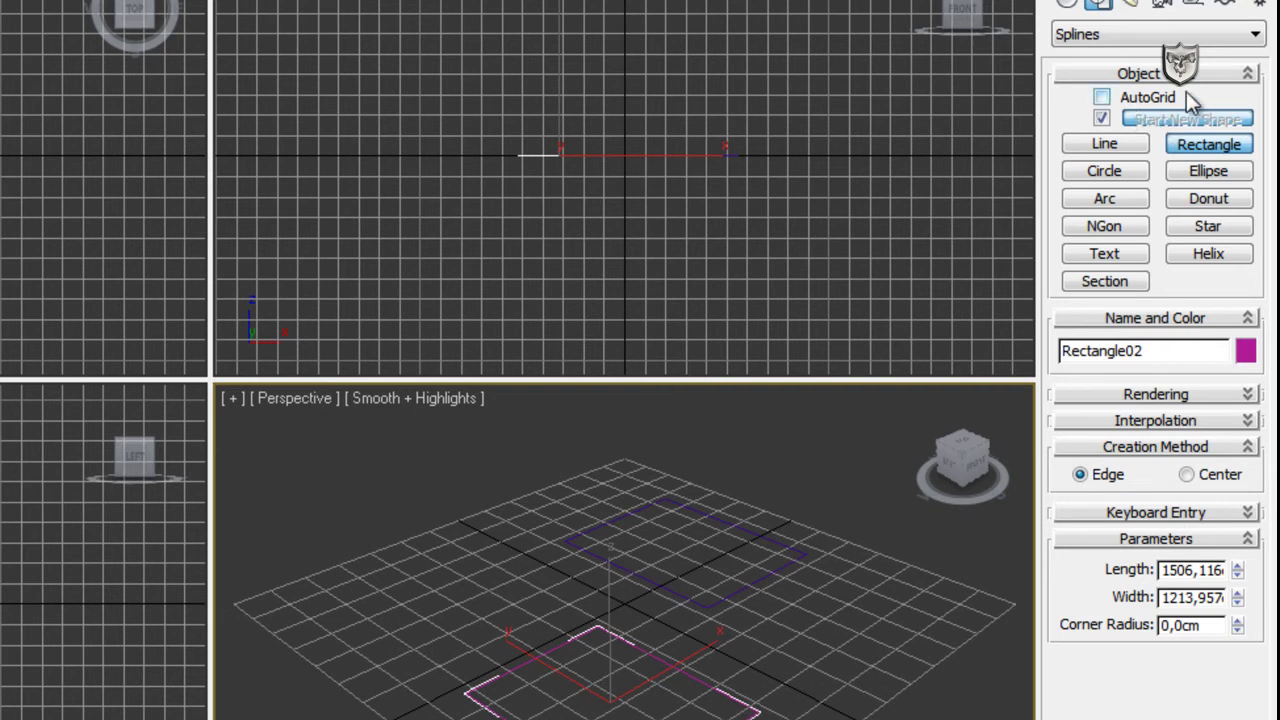
Delete the front rectangle and redraw it with the Edge creation method, about 1351 cm long and 1415 cm wide.
key(Delete)
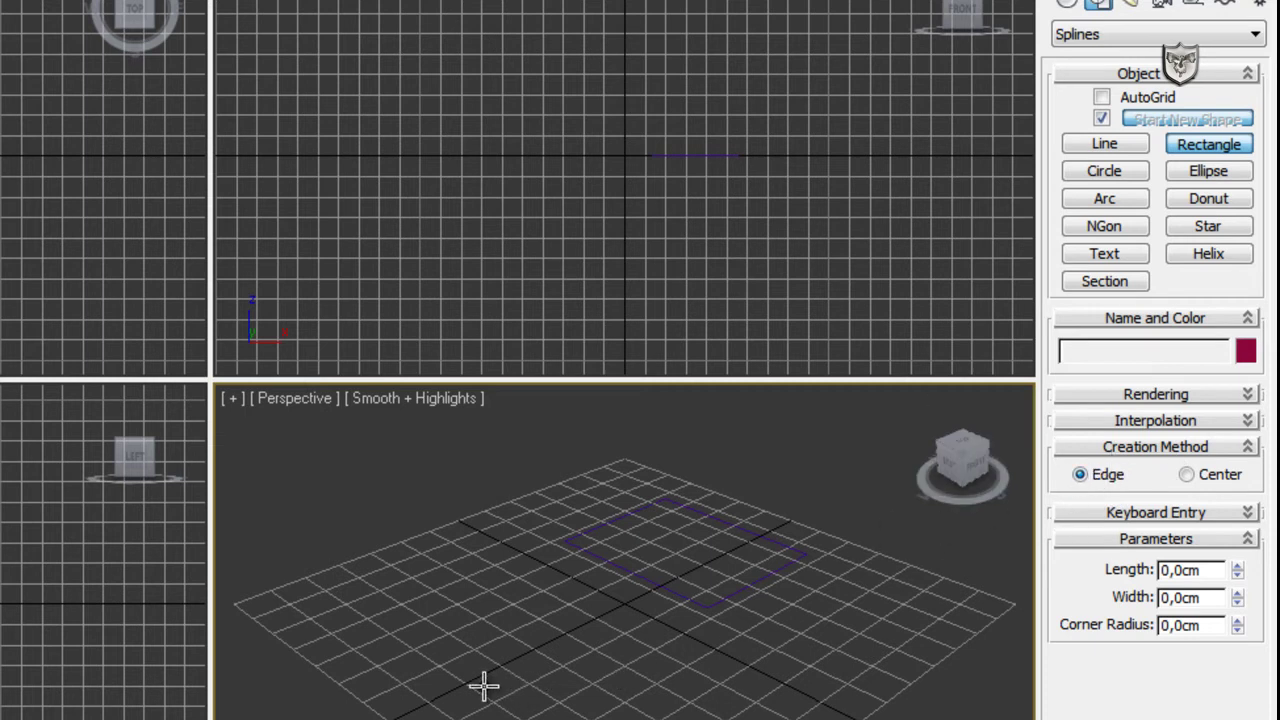
drag(486, 694, 616, 719)
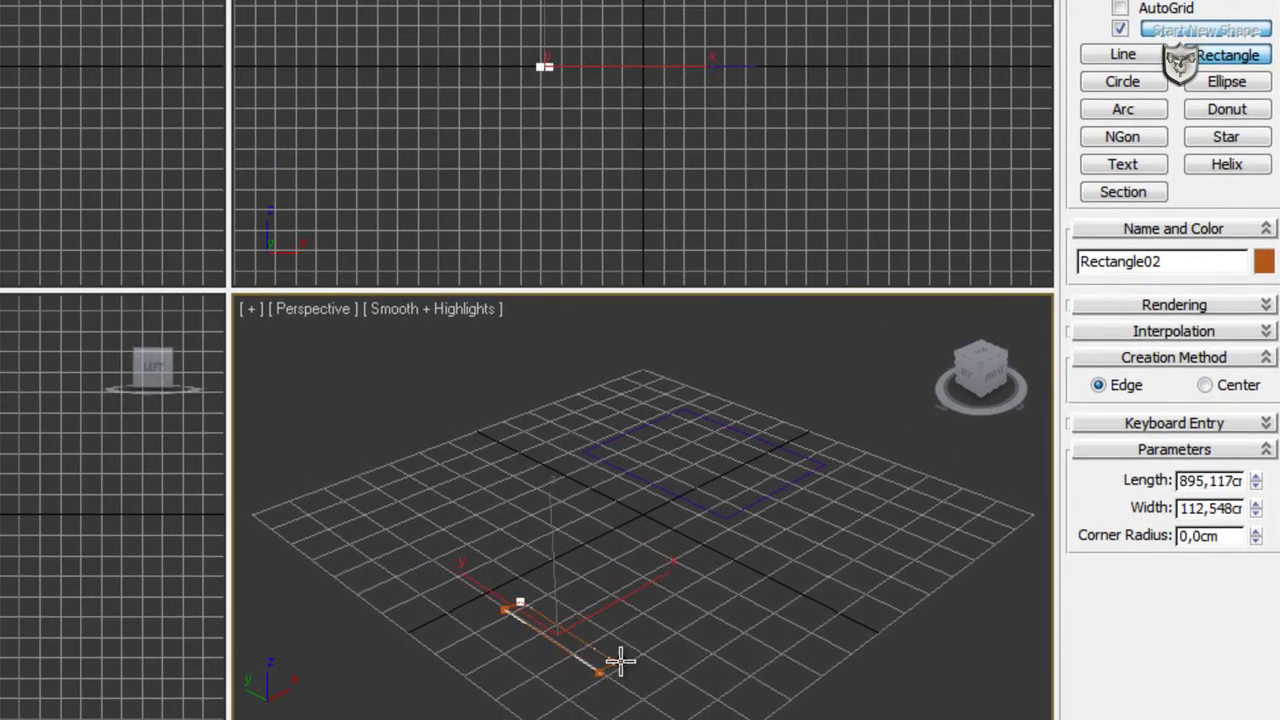
drag(634, 657, 798, 603)
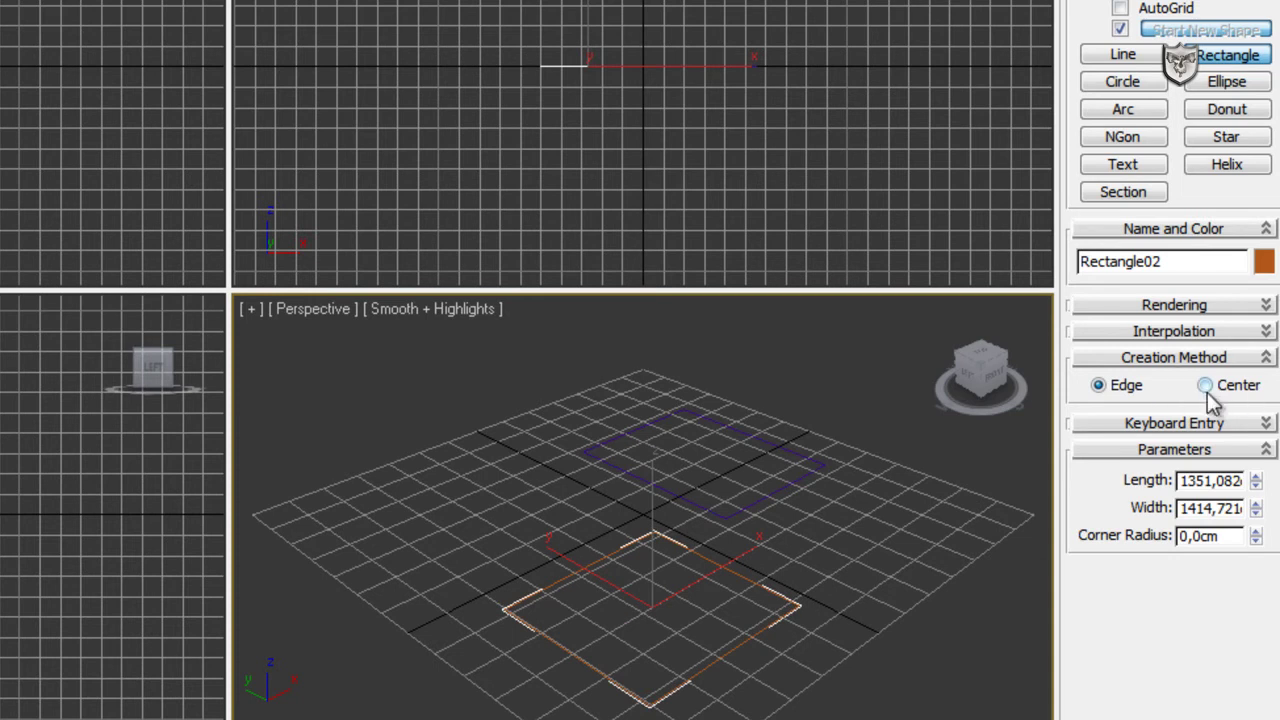
Draw a rectangle of about 935 × 977 cm inside the front rectangle using the Center creation method.
click(1207, 392)
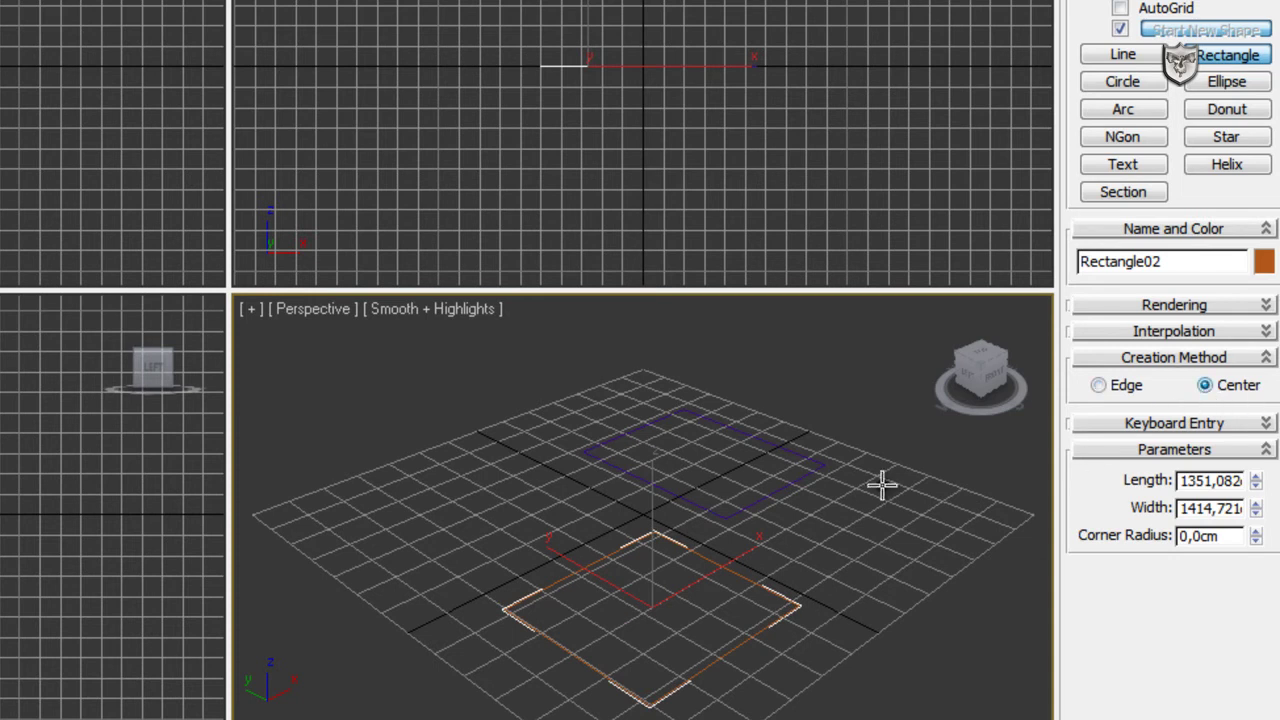
click(649, 614)
drag(649, 614, 752, 610)
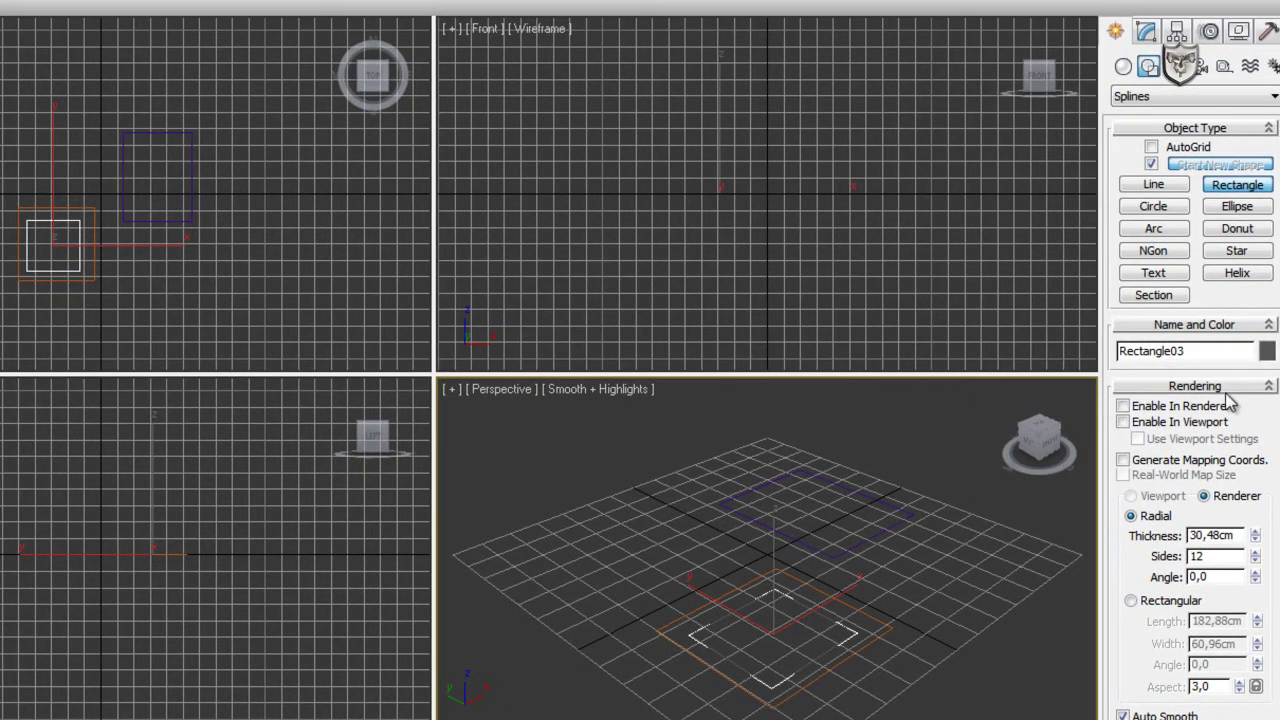
Render the Perspective view to check how the plain splines render, and close the rendered frame.
click(1195, 386)
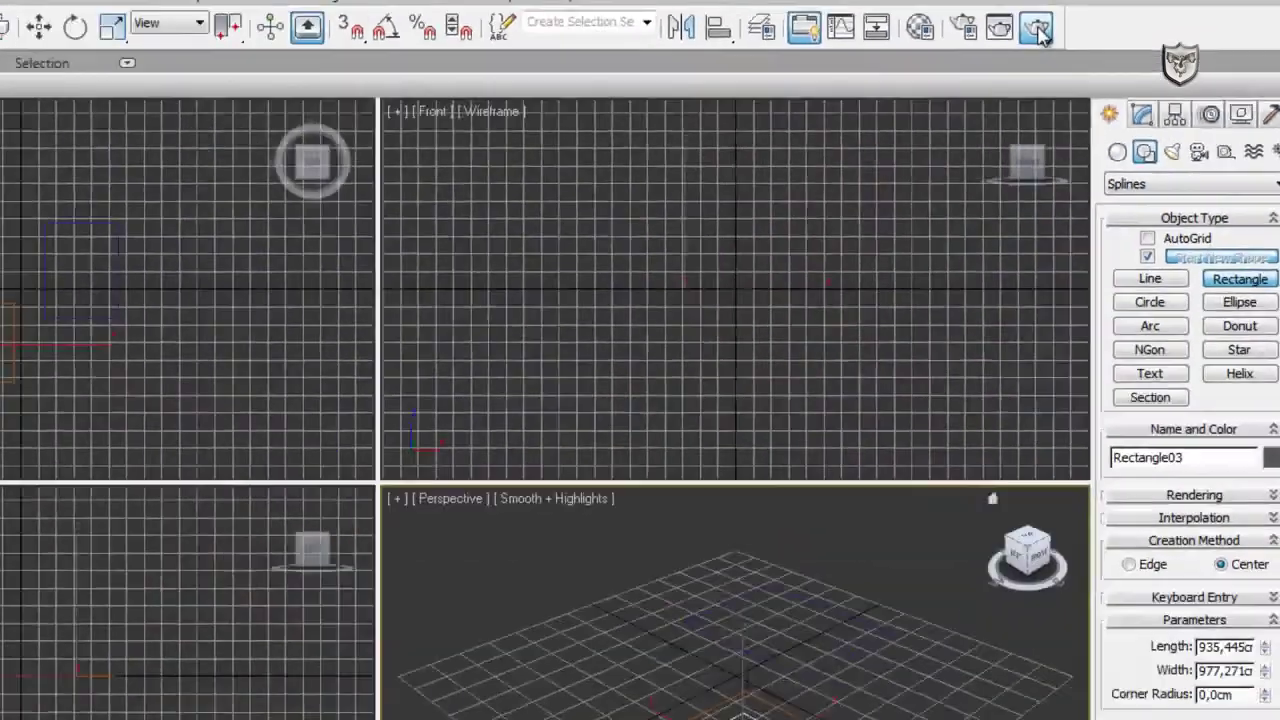
click(655, 72)
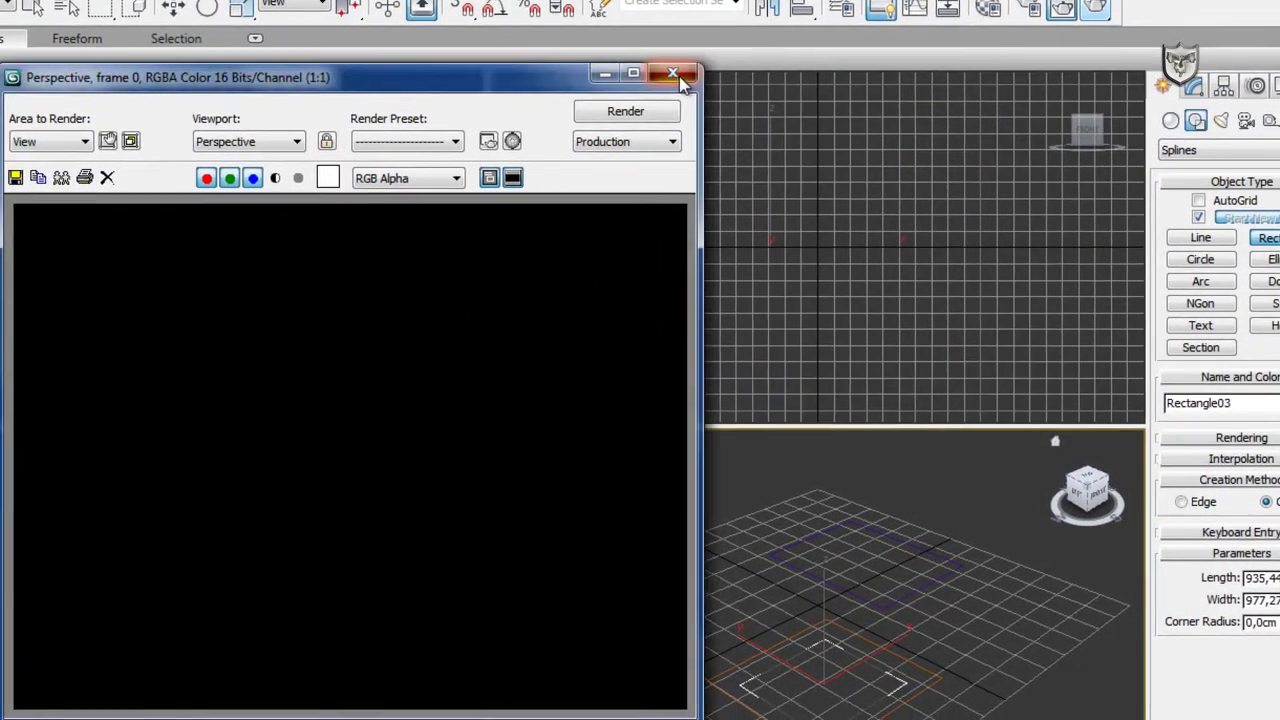
click(648, 86)
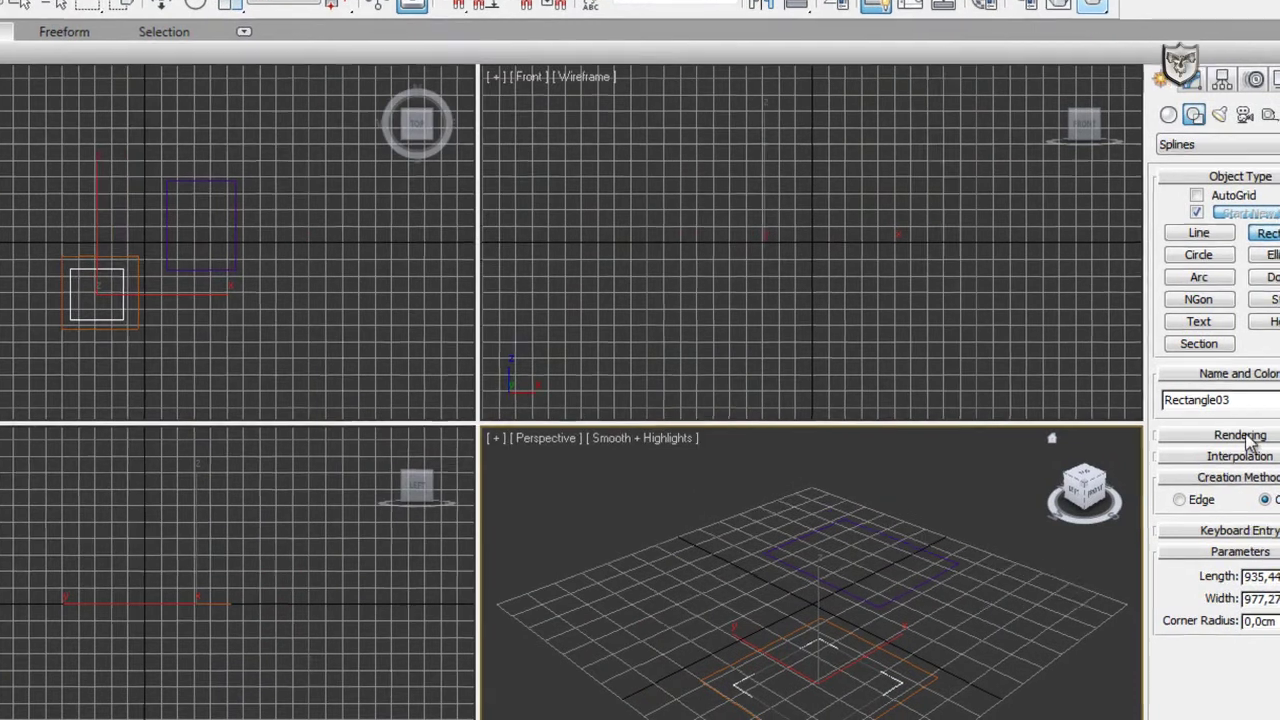
Turn on Enable In Renderer and Enable In Viewport for the inner rectangle.
click(1248, 440)
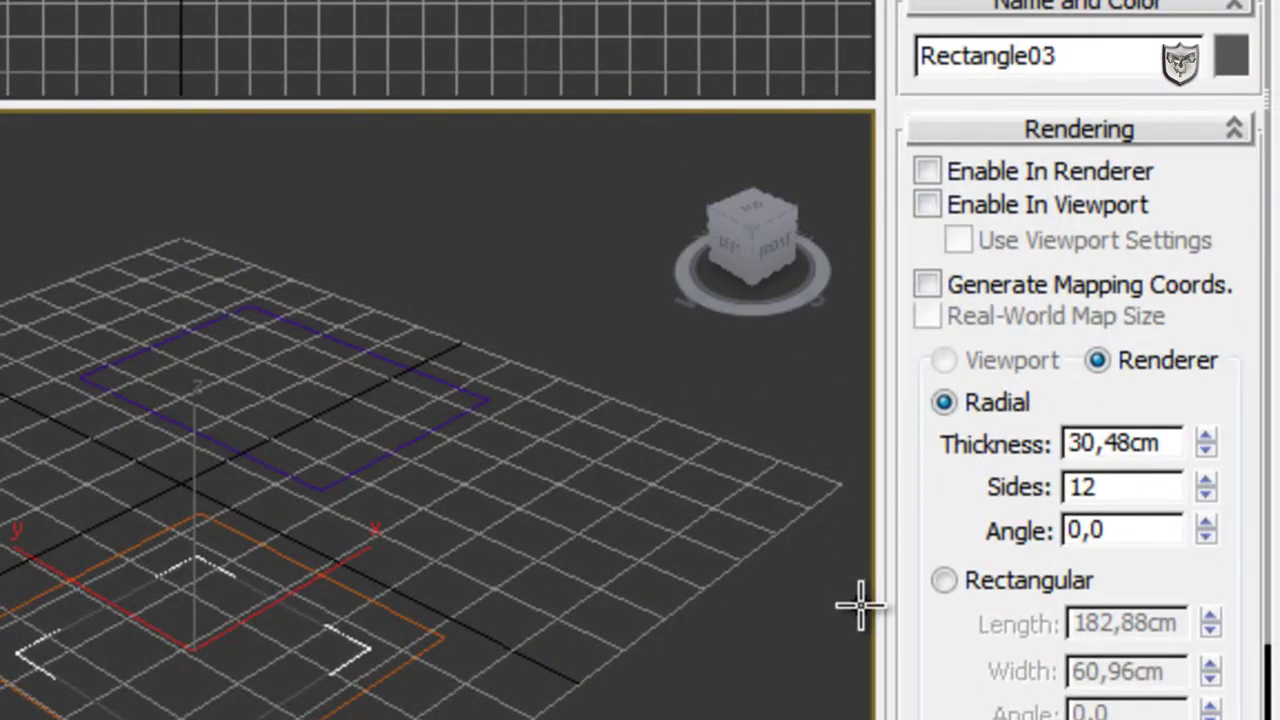
drag(949, 700, 986, 663)
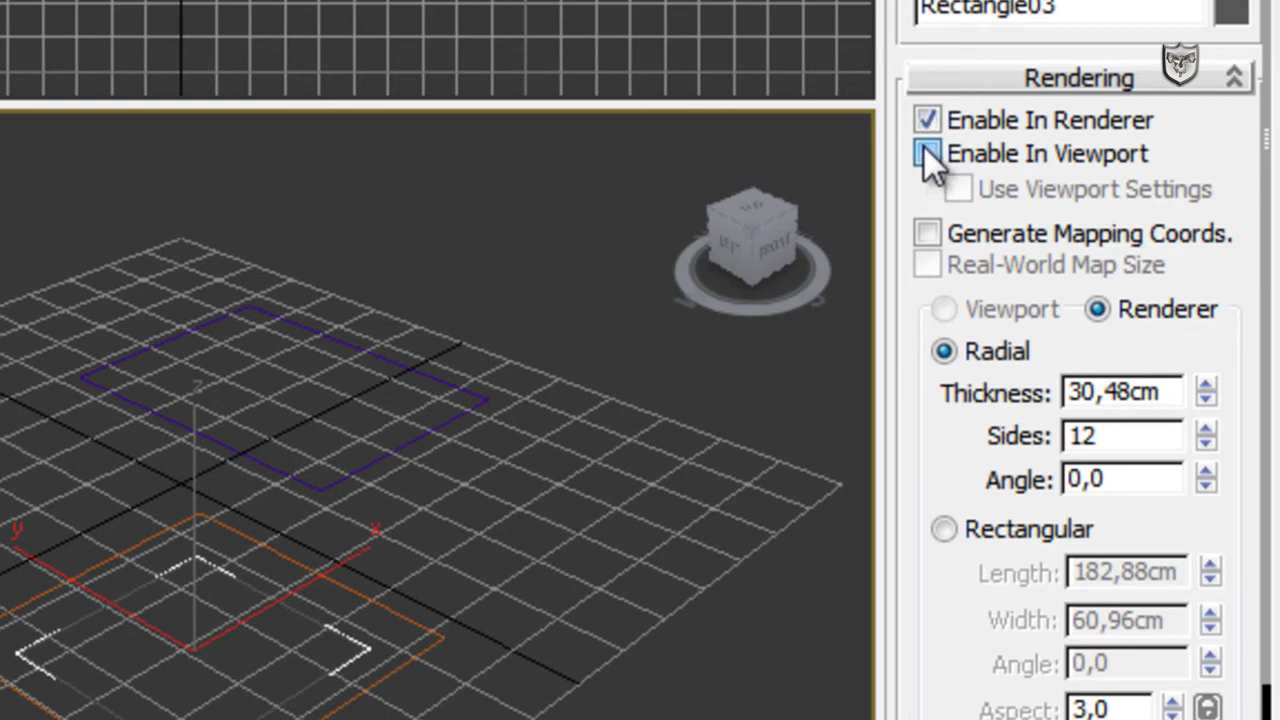
click(926, 152)
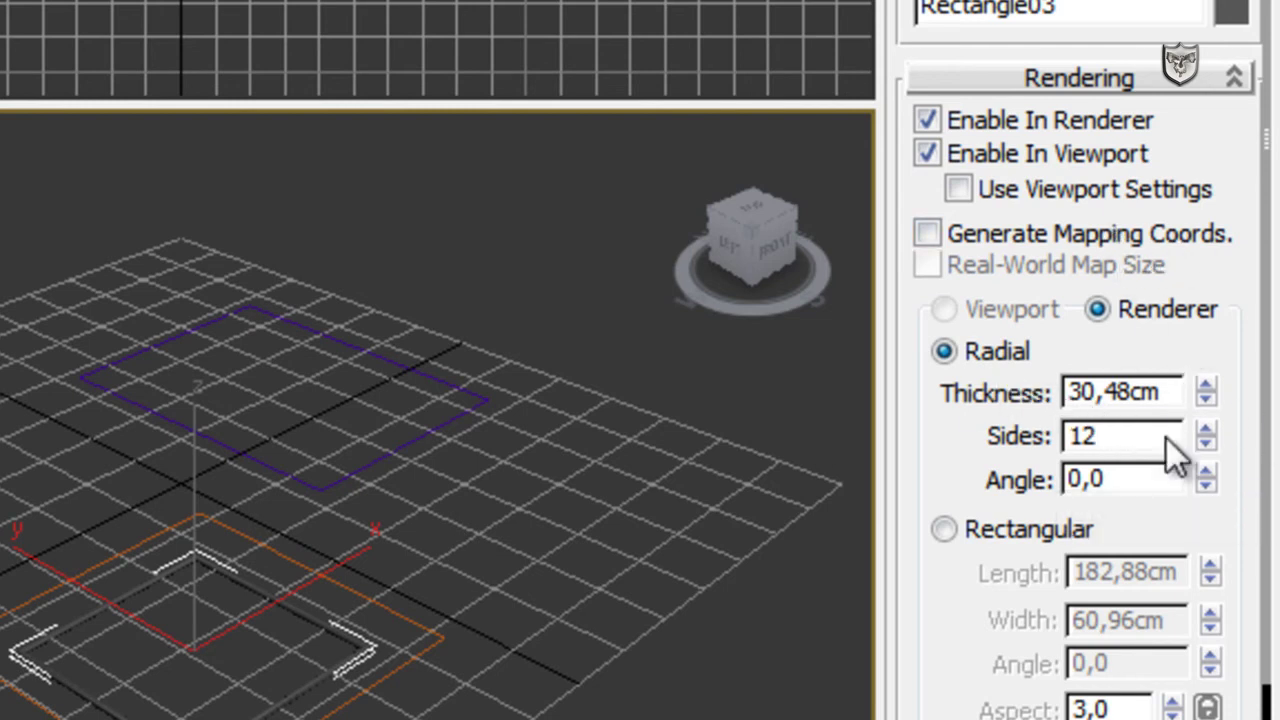
Try a radial thickness of 84,43 cm on the inner rectangle in a Perspective render, and undo the thickness change.
drag(1208, 385, 1094, 29)
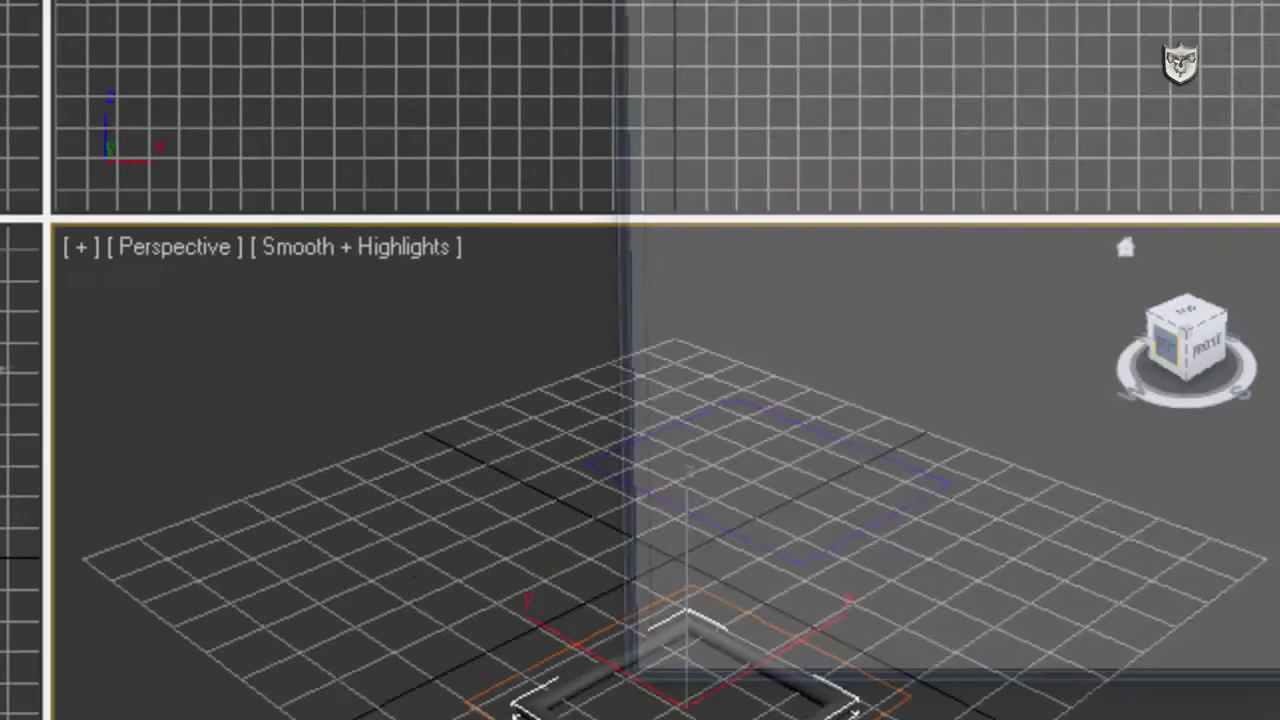
key(shift+q)
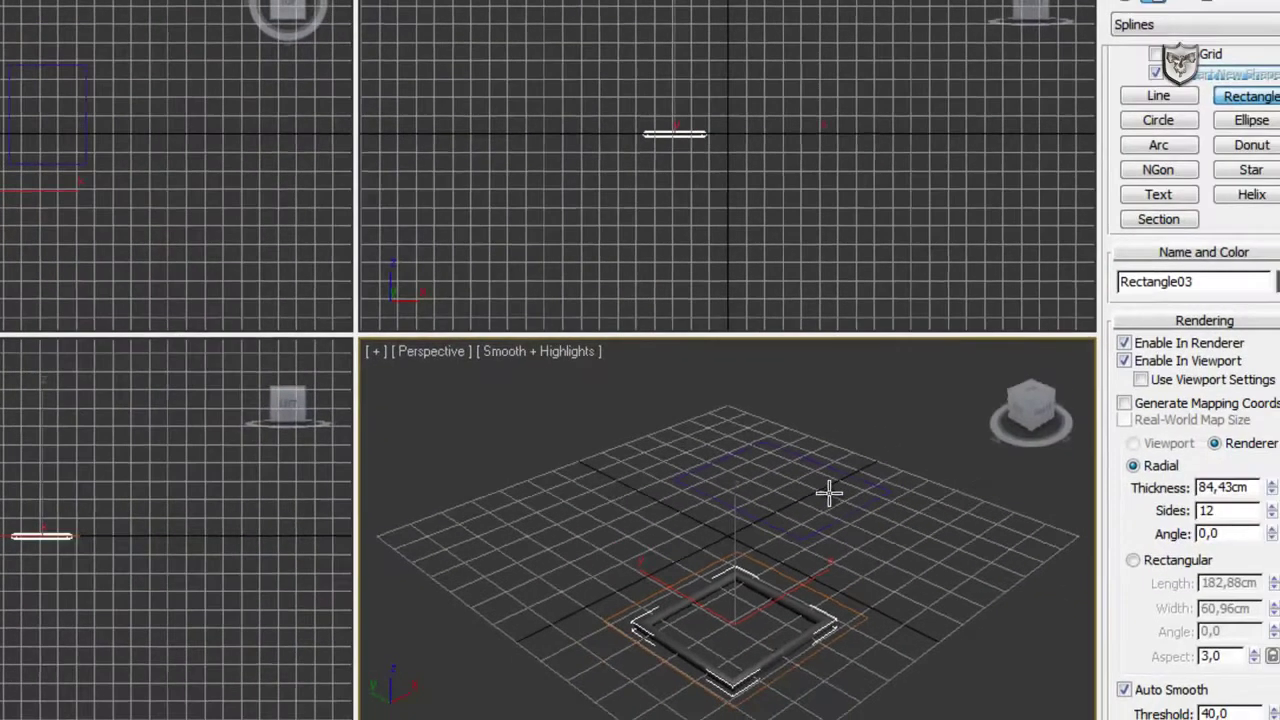
key(ctrl+z)
key(ctrl+z)
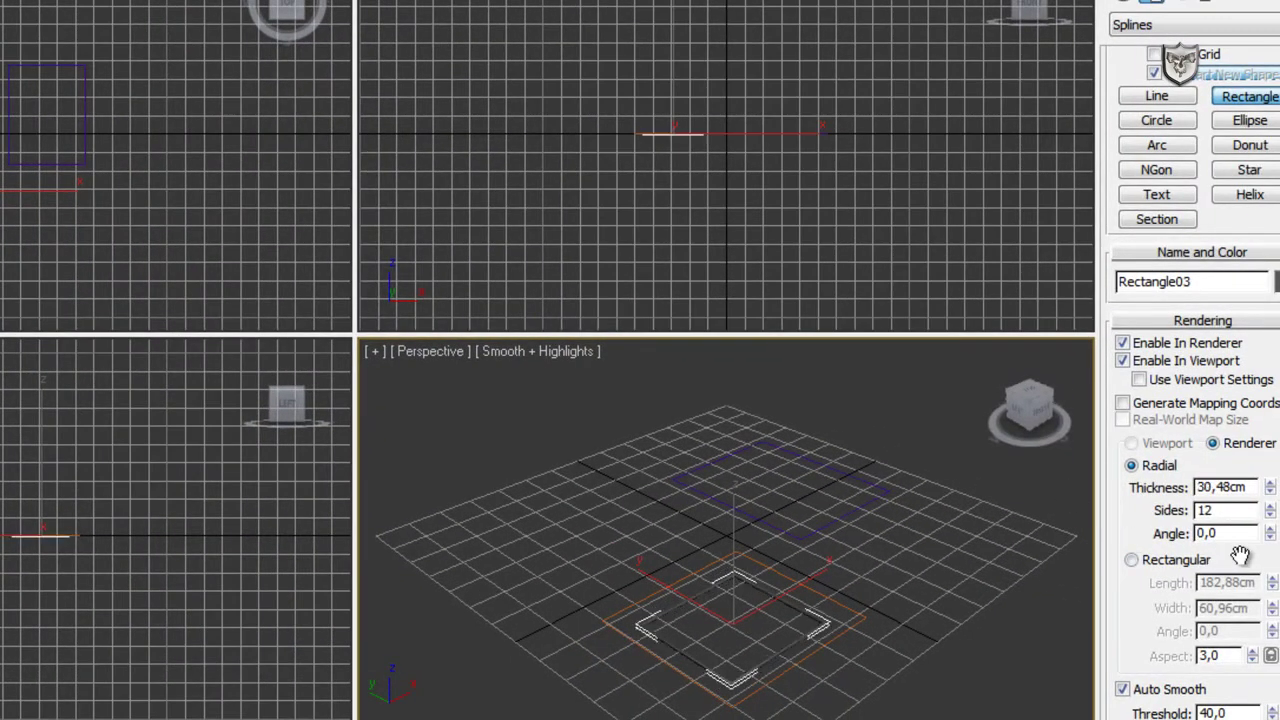
key(ctrl+z)
key(ctrl+z)
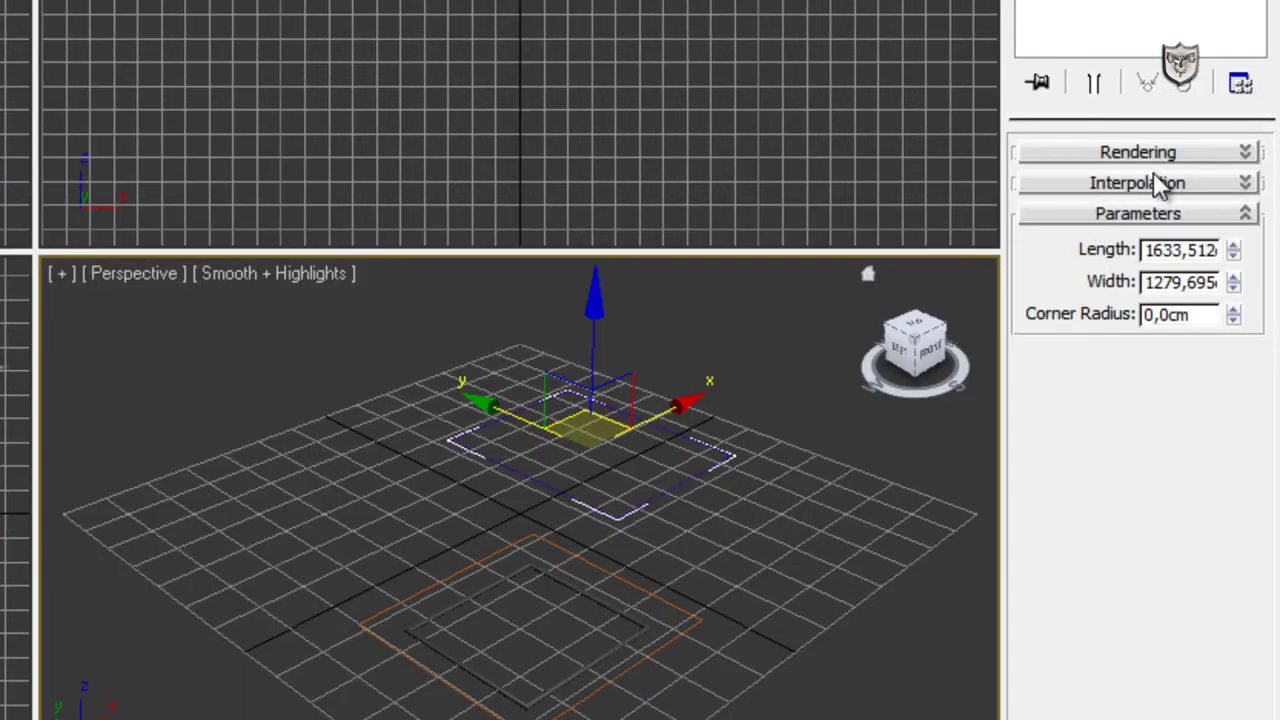
Draw a closed curved line through five smooth vertices in the maximized Front viewport and open its modifier stack.
right_click(560, 60)
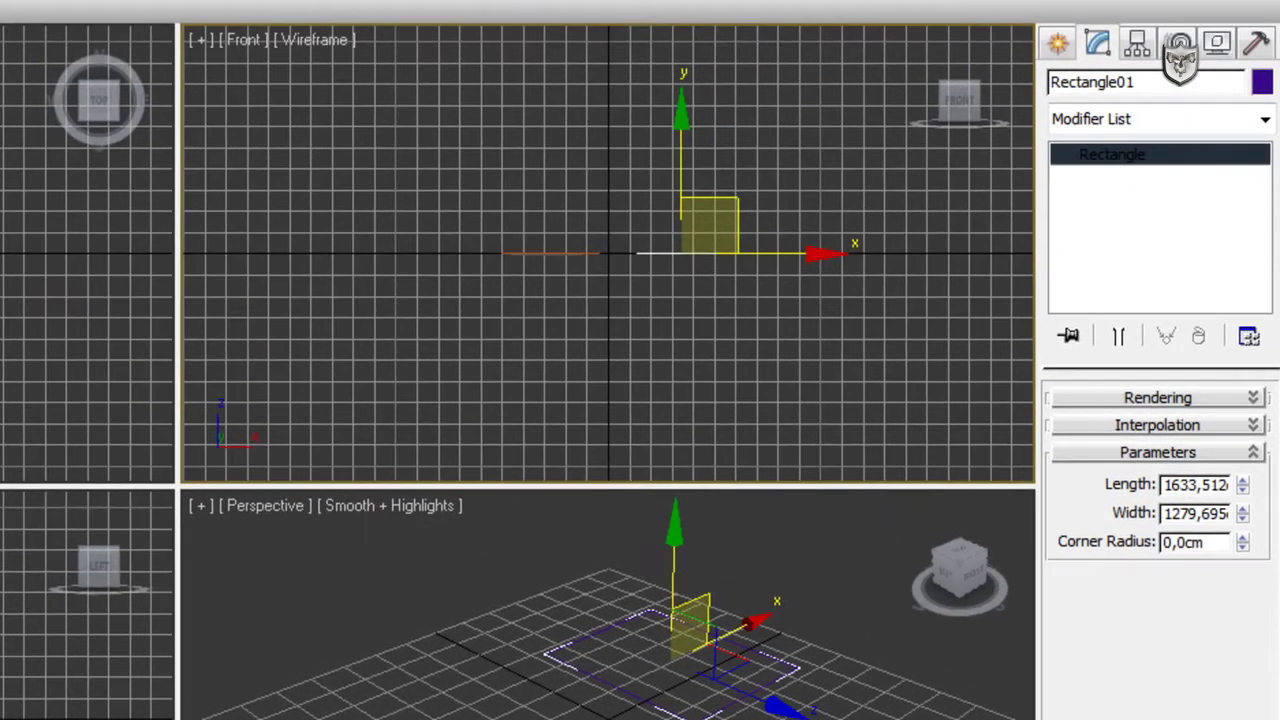
key(alt+w)
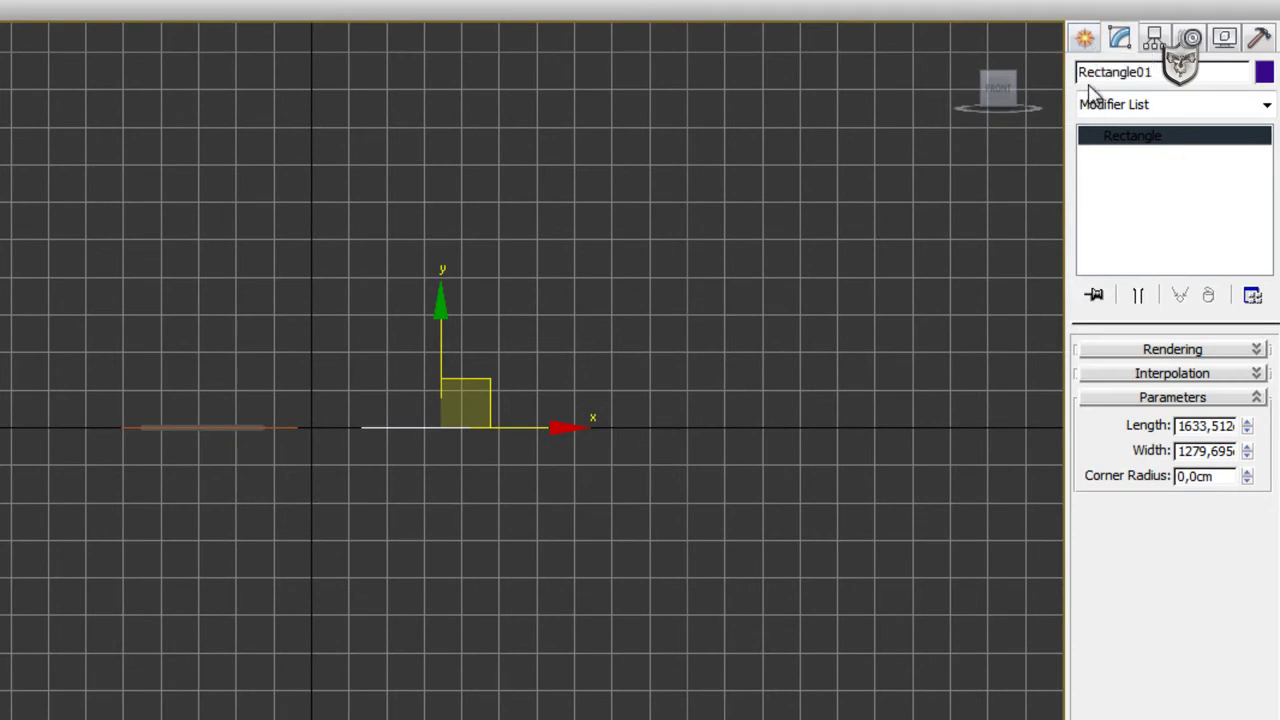
click(1085, 40)
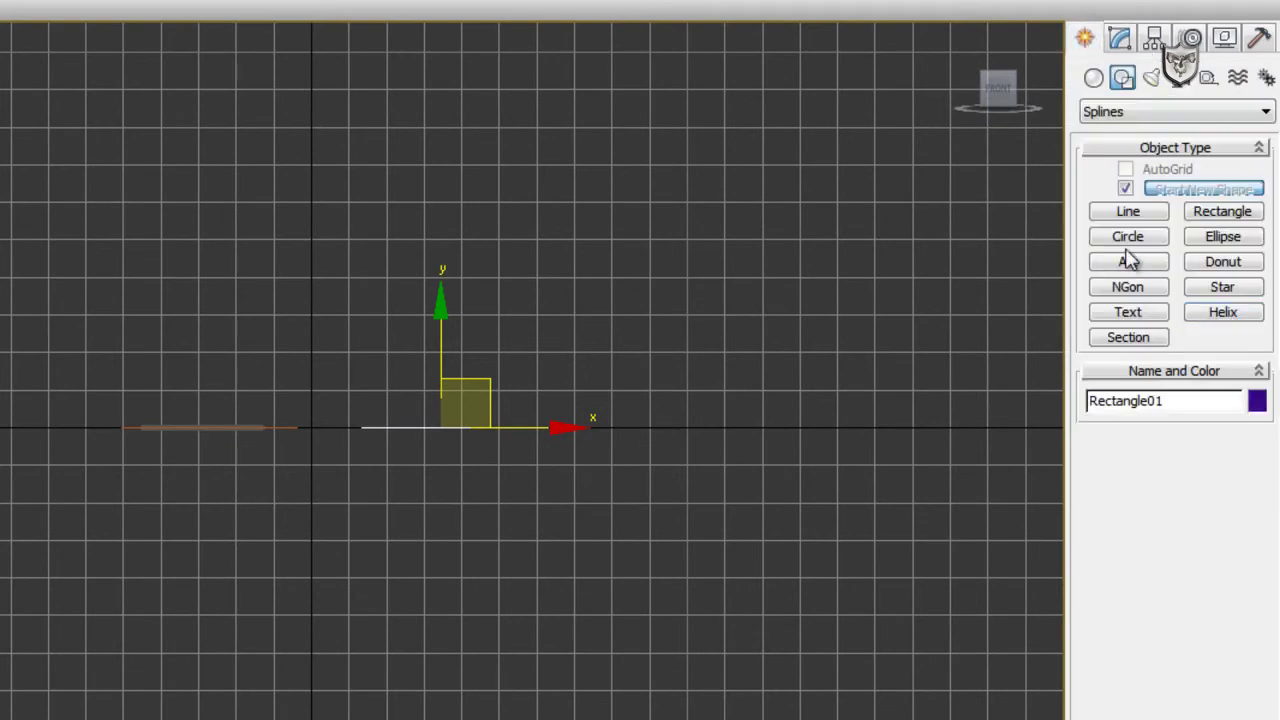
click(1120, 211)
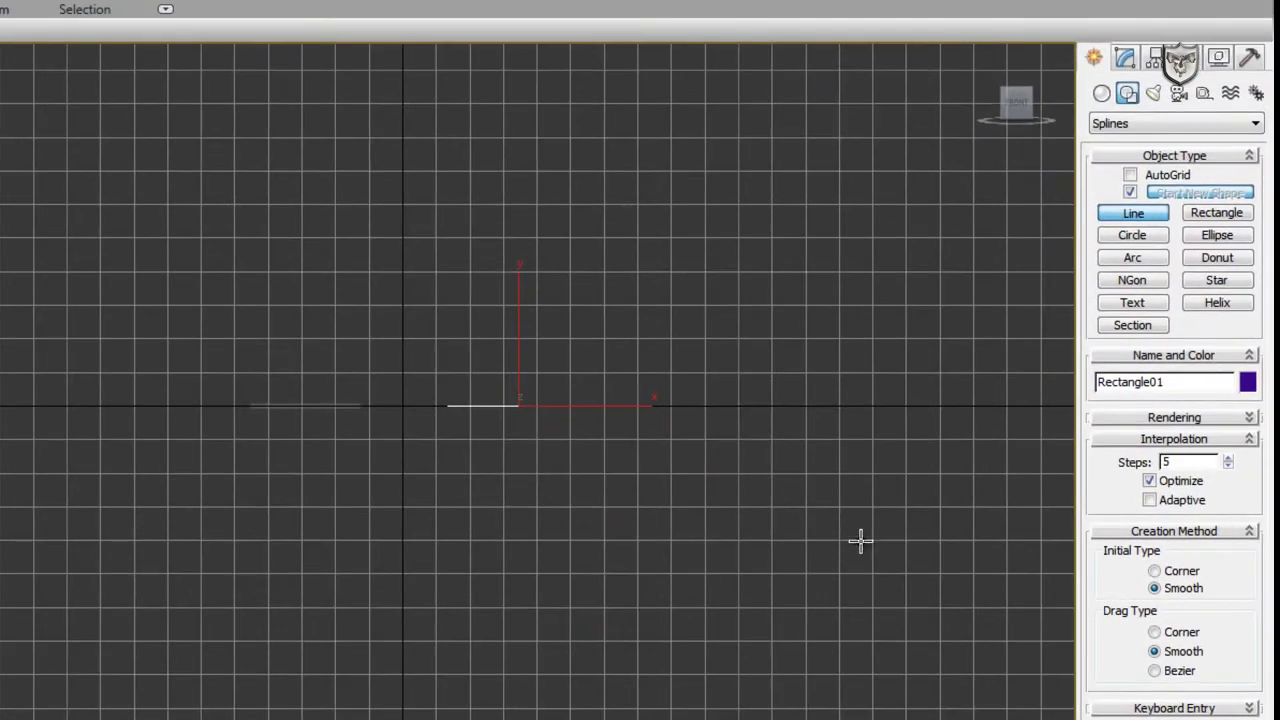
click(862, 548)
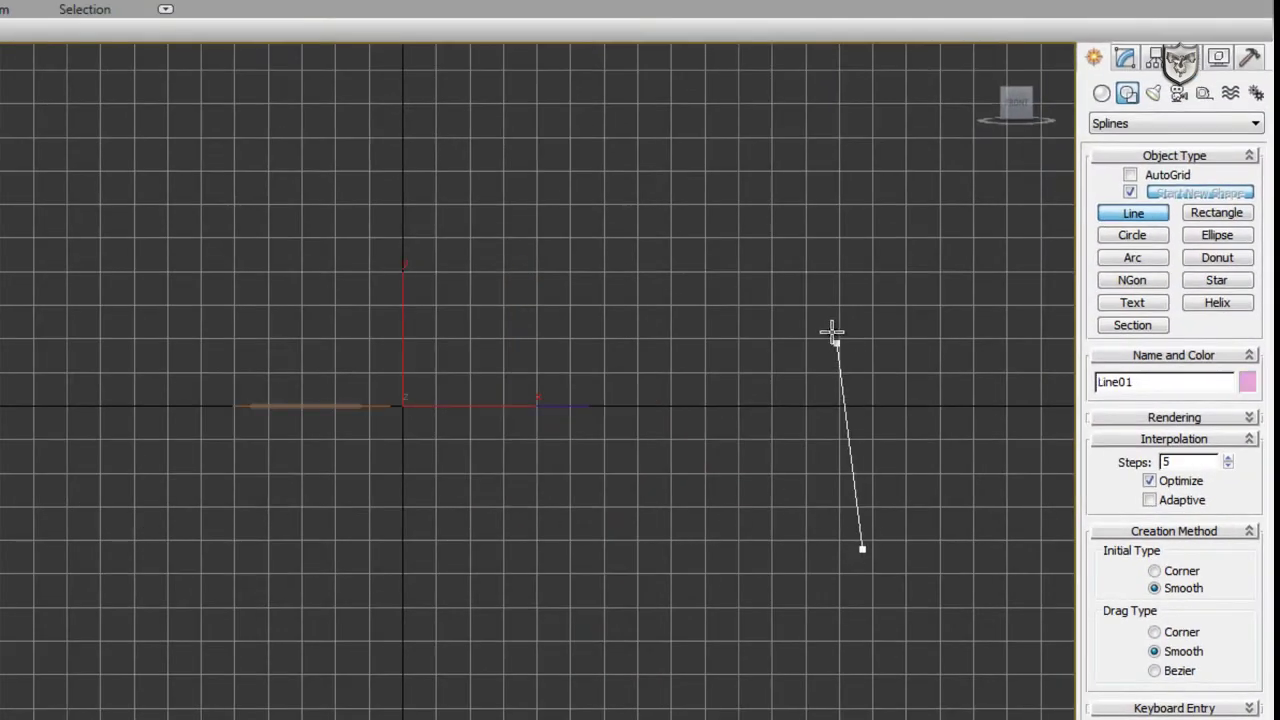
click(829, 277)
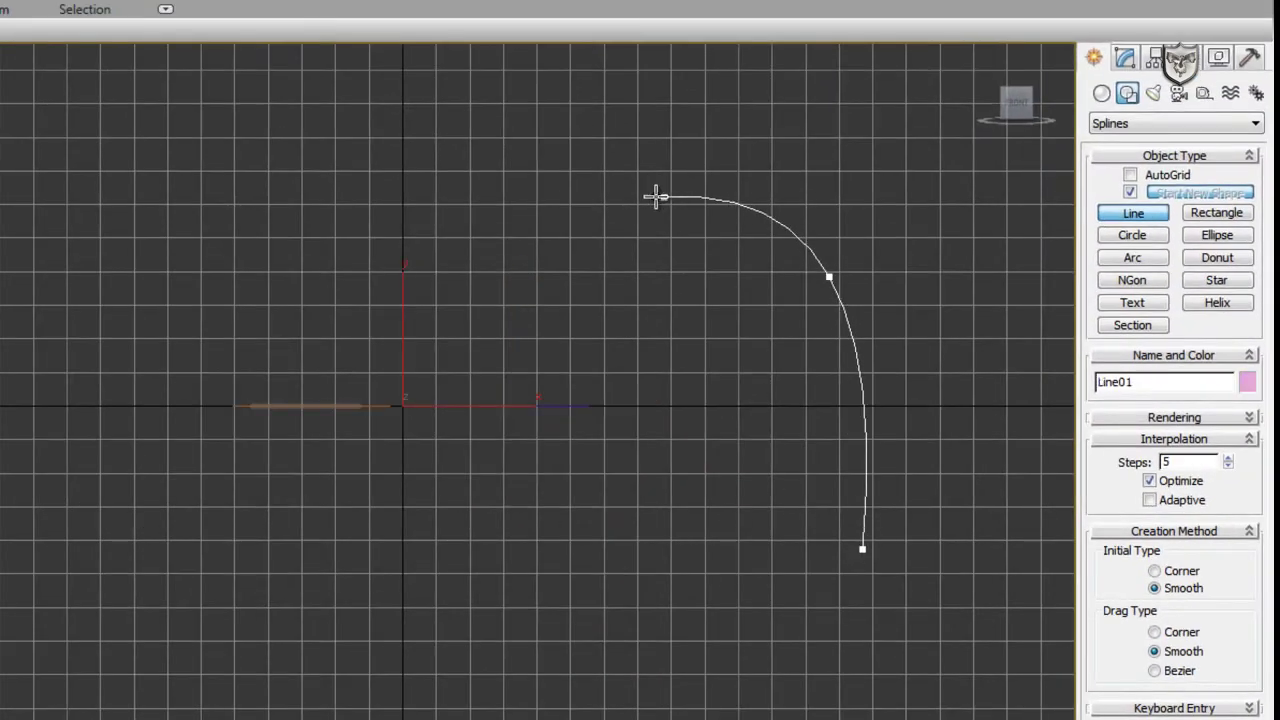
click(564, 248)
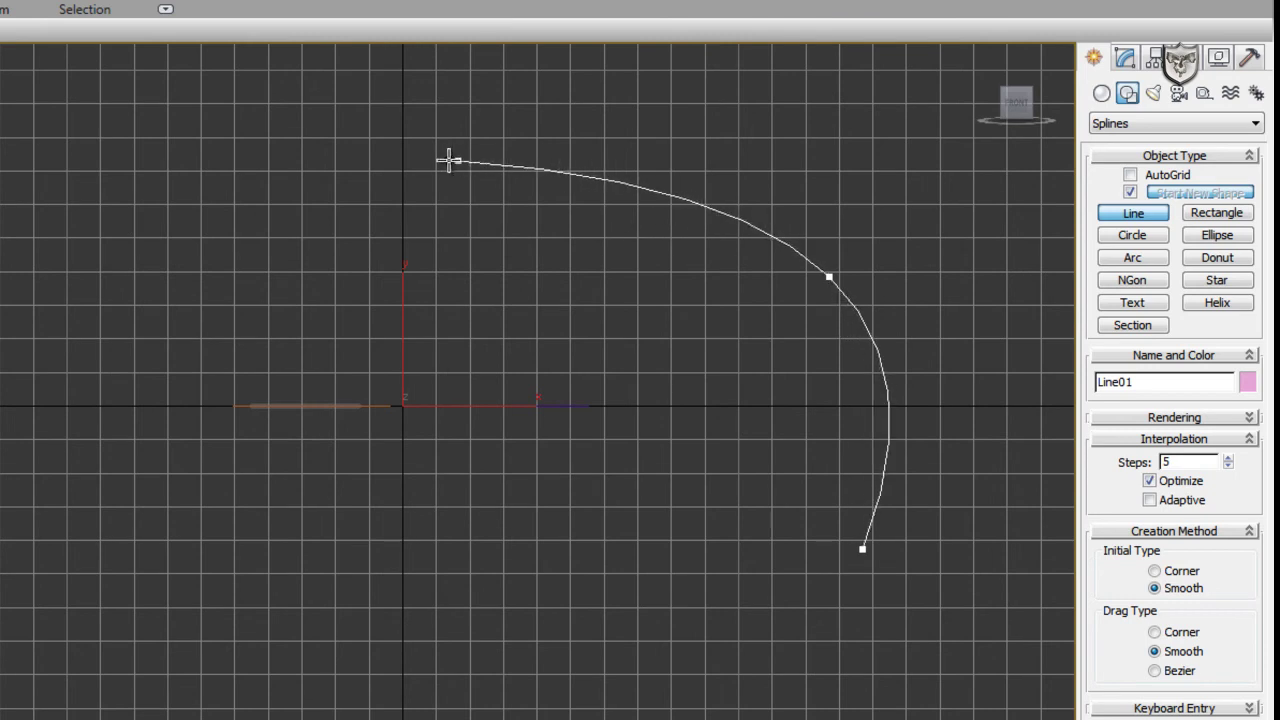
click(414, 170)
right_click(368, 165)
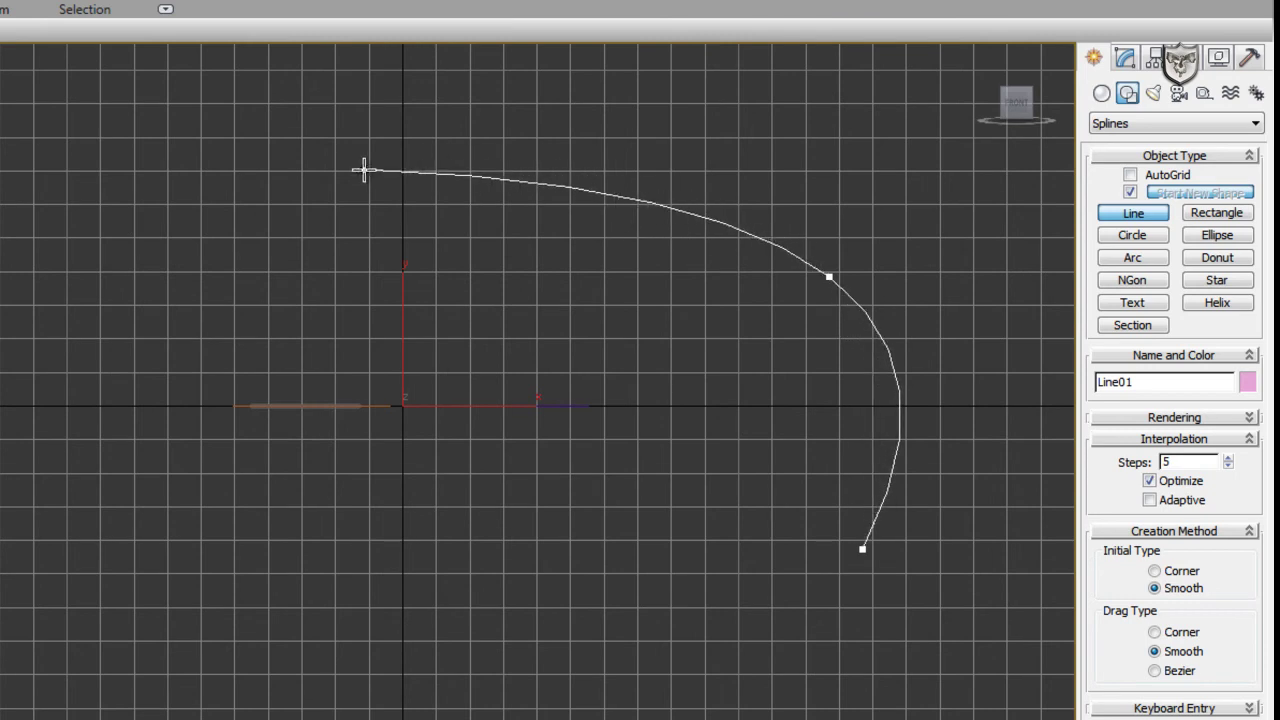
click(586, 178)
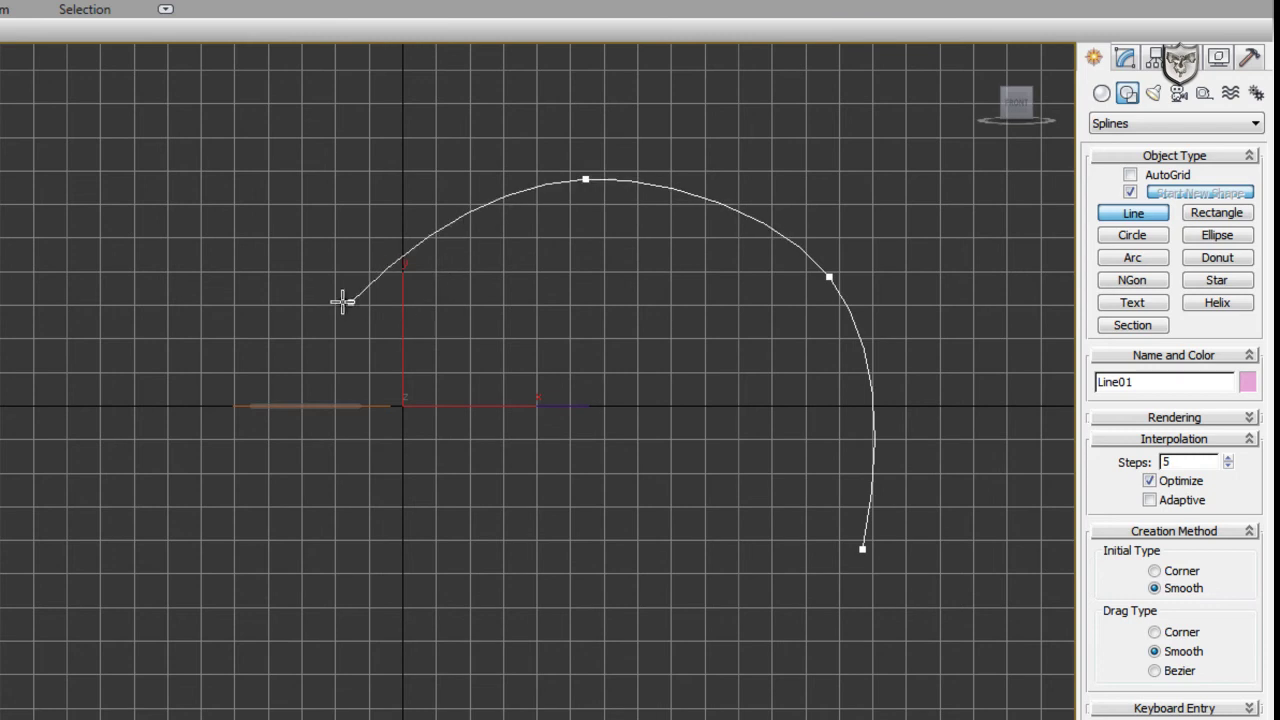
click(334, 299)
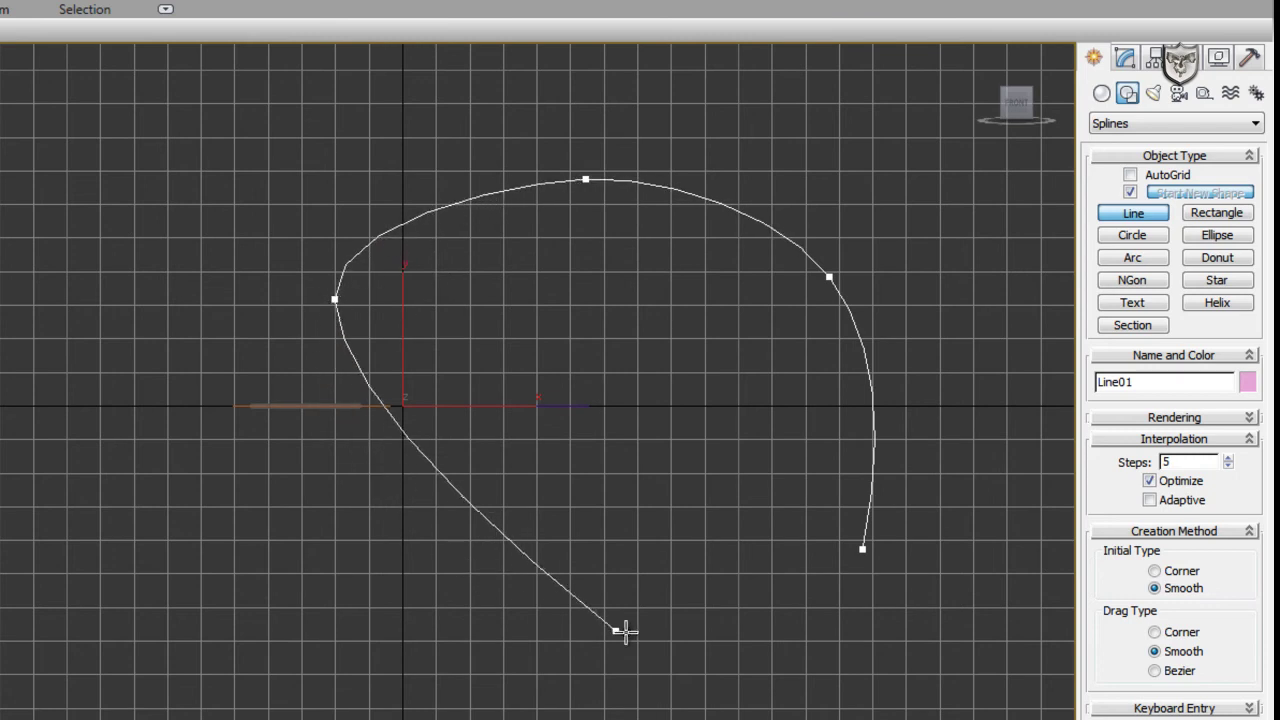
click(526, 601)
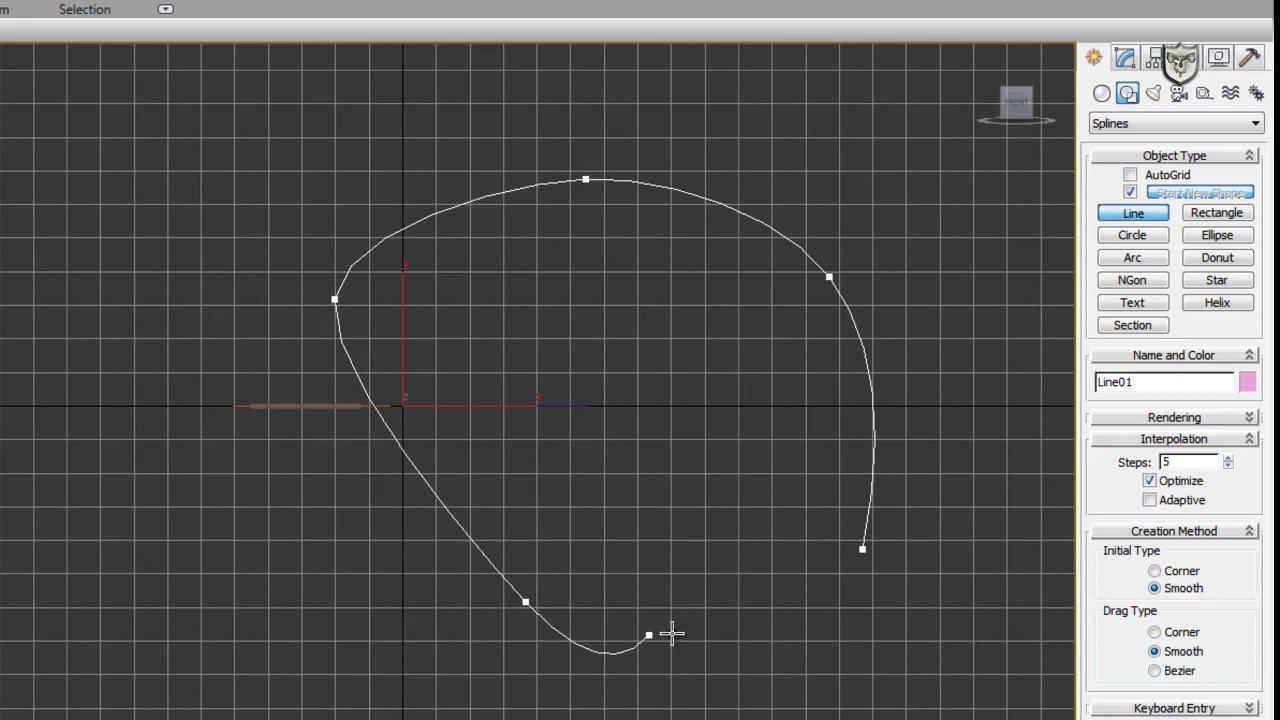
click(862, 548)
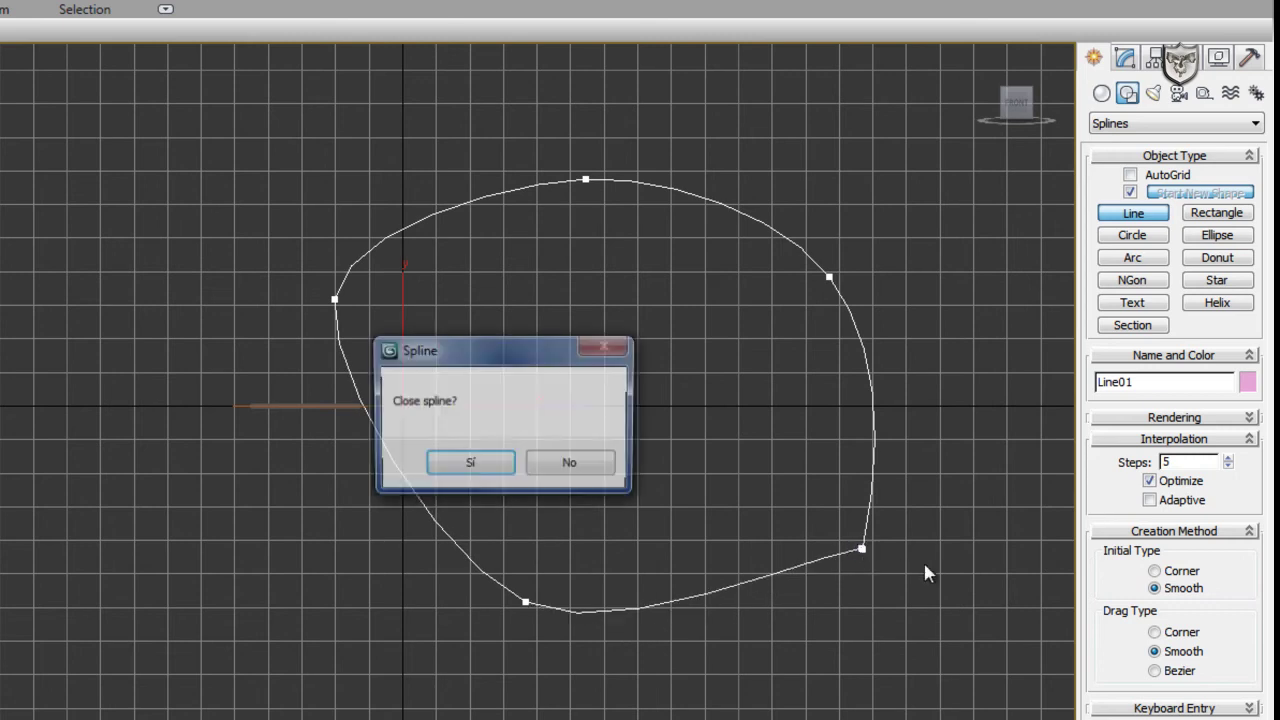
click(480, 481)
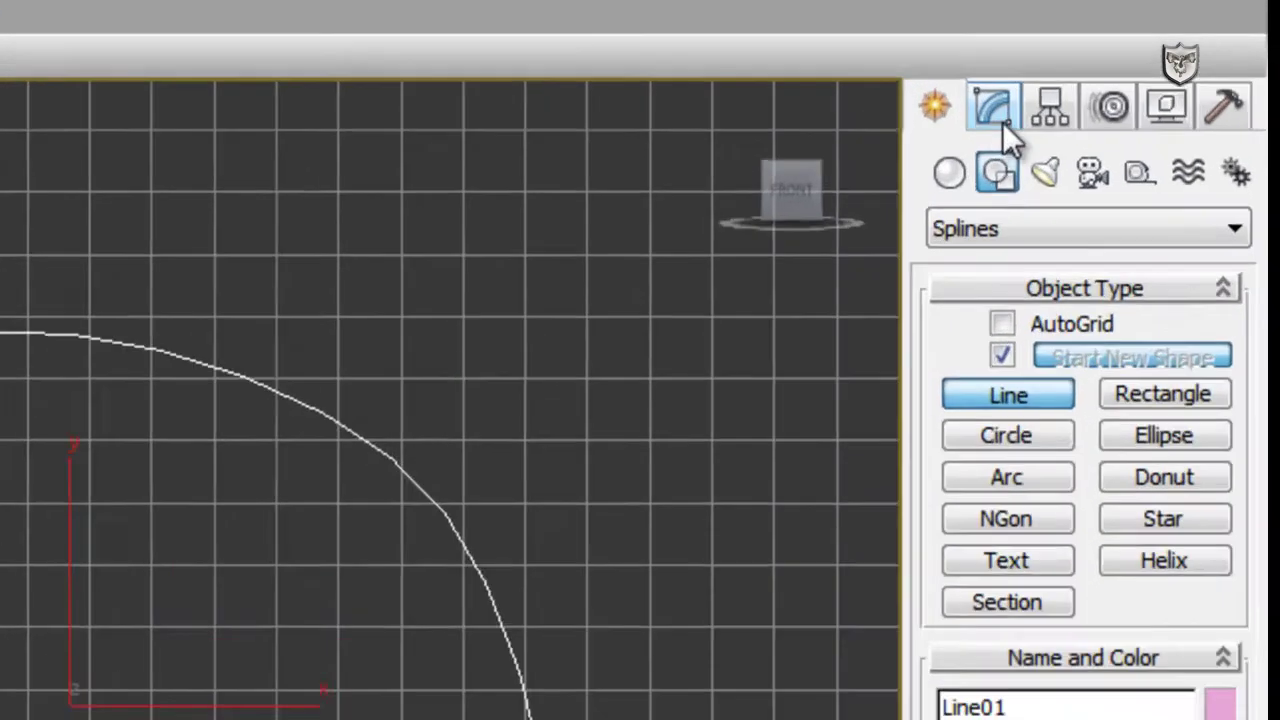
click(1125, 58)
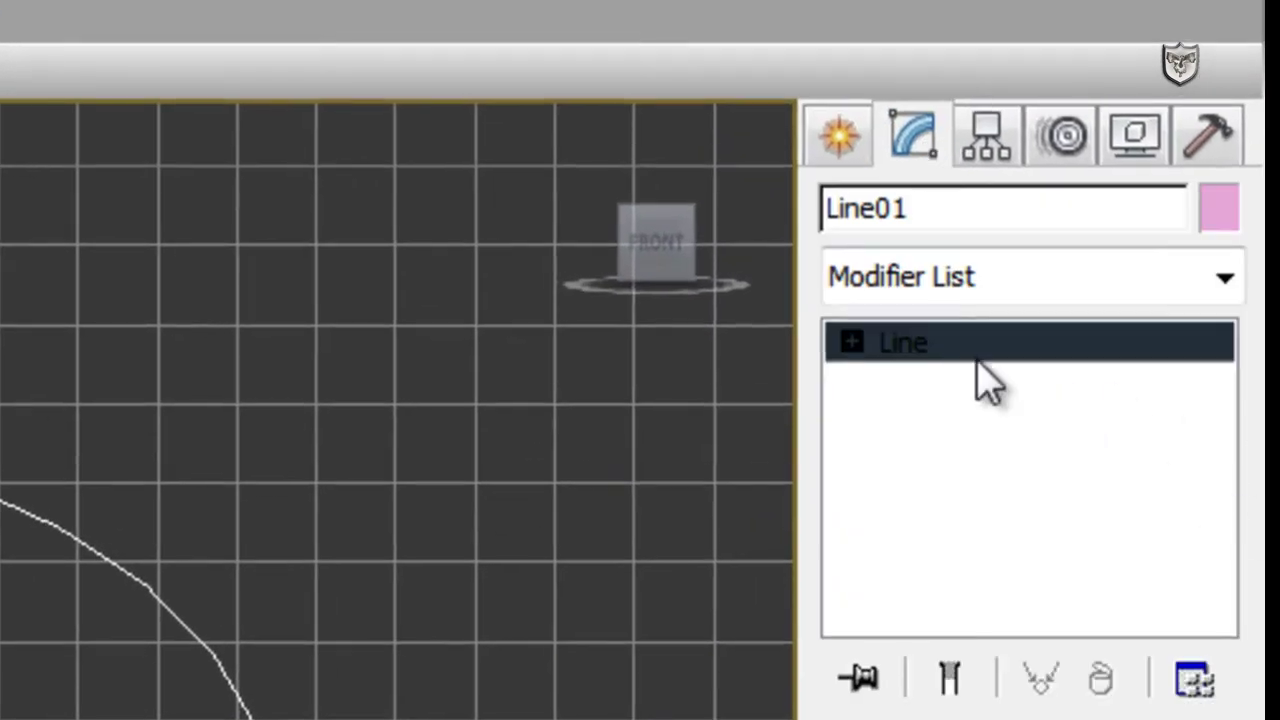
At the line's Vertex level, convert the lower-left vertex to Bezier Corner and pull its right tangent handle further downward.
click(851, 342)
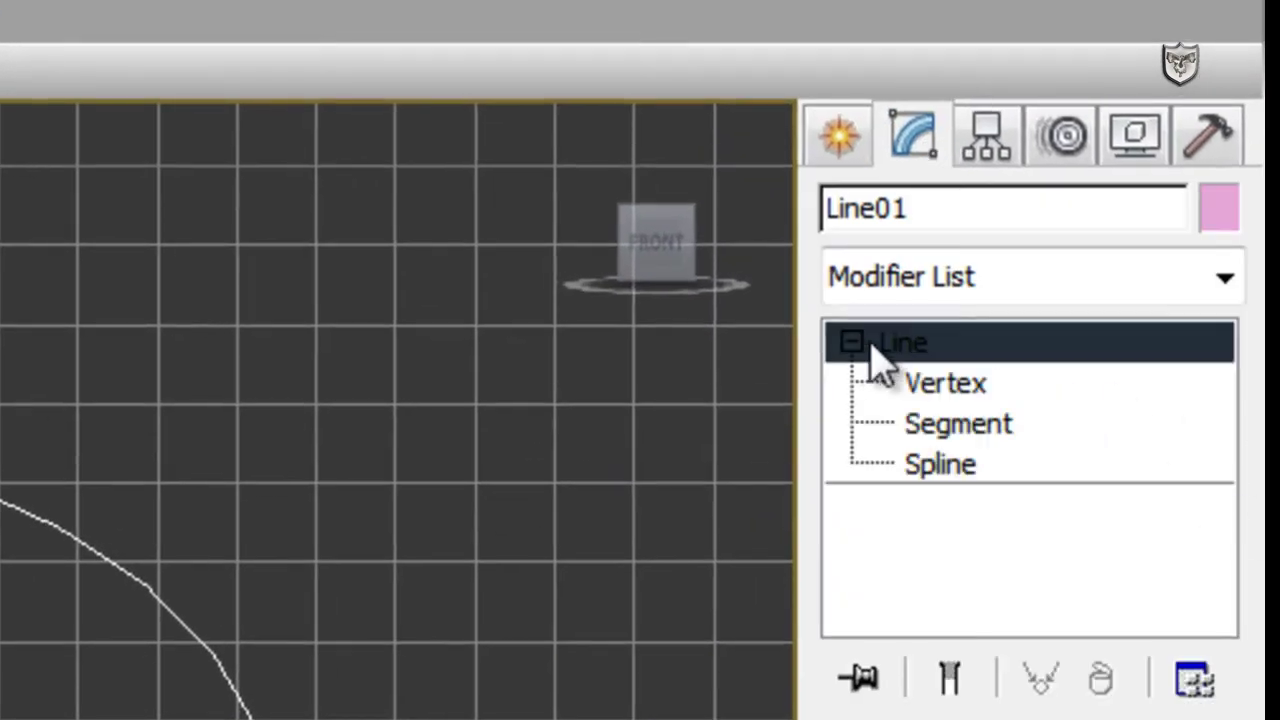
click(946, 384)
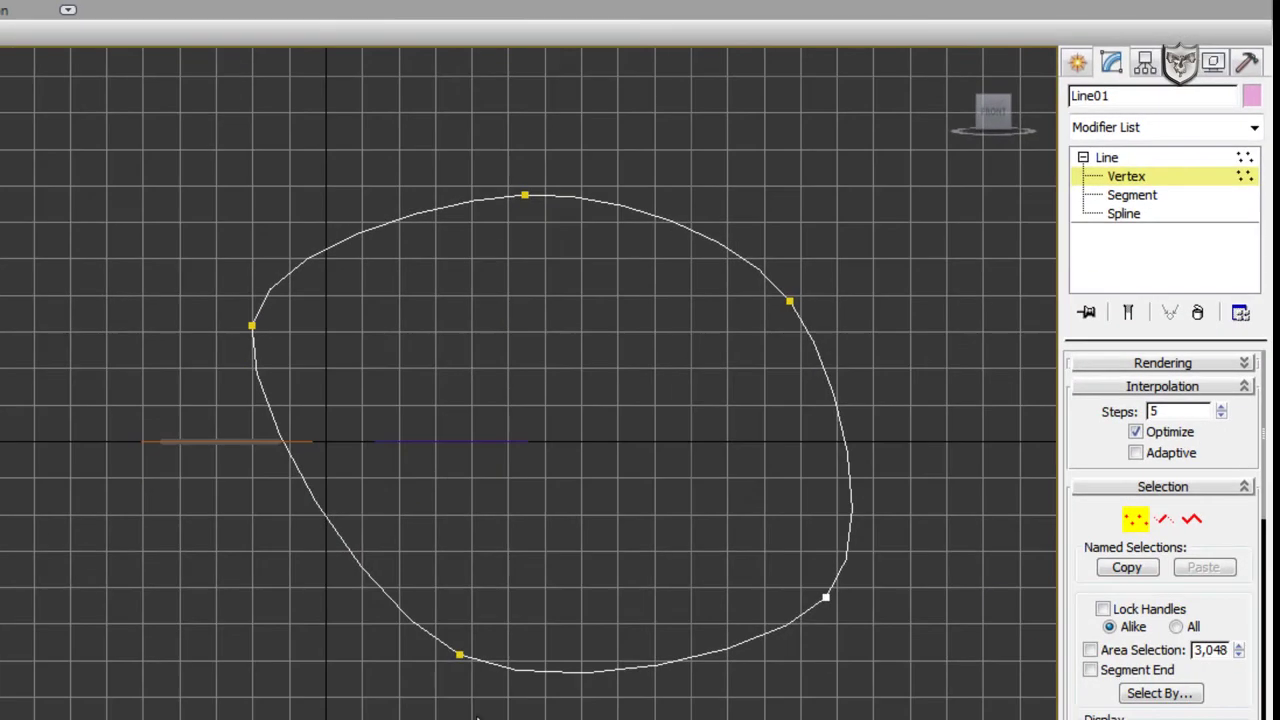
click(459, 655)
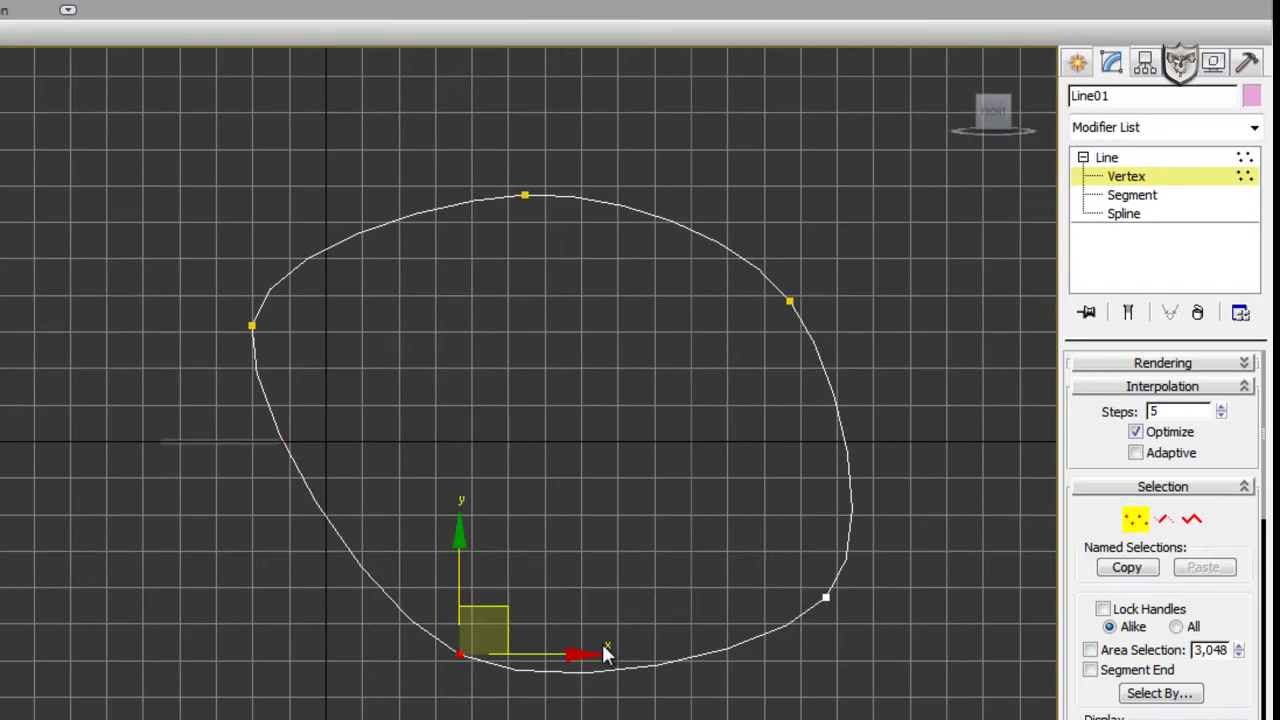
click(825, 597)
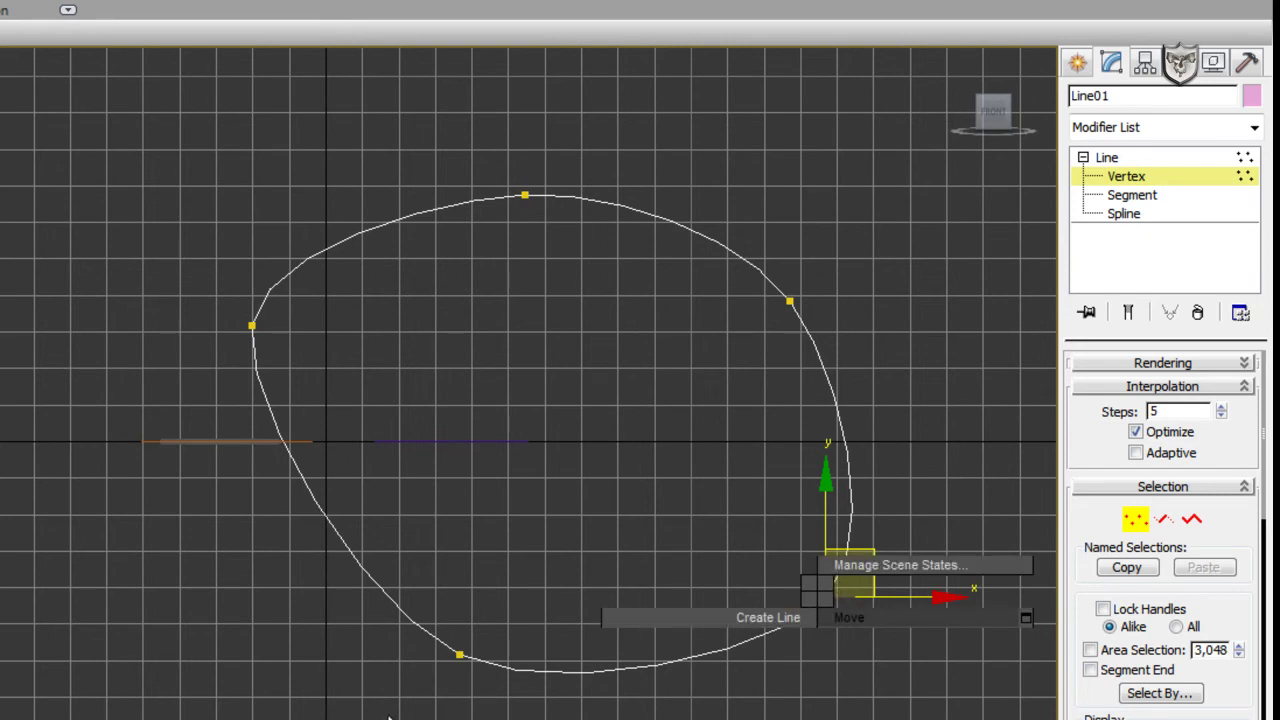
right_click(459, 653)
right_click(460, 653)
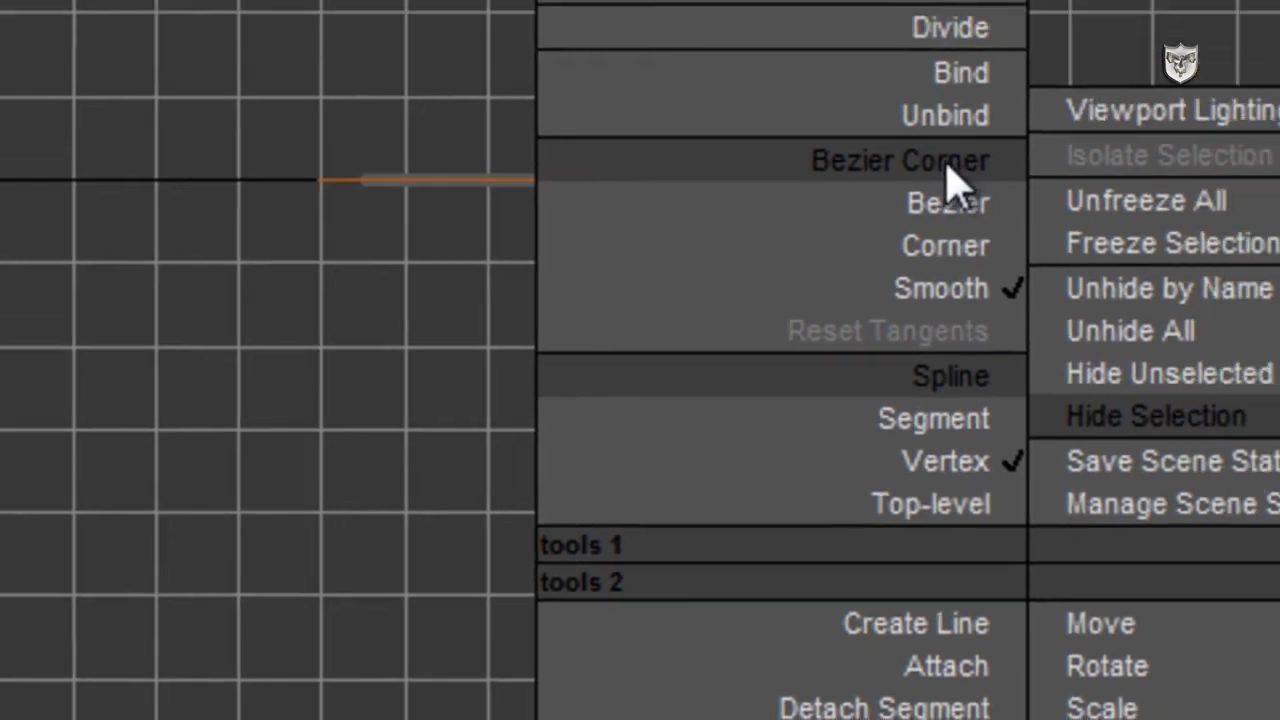
click(1027, 123)
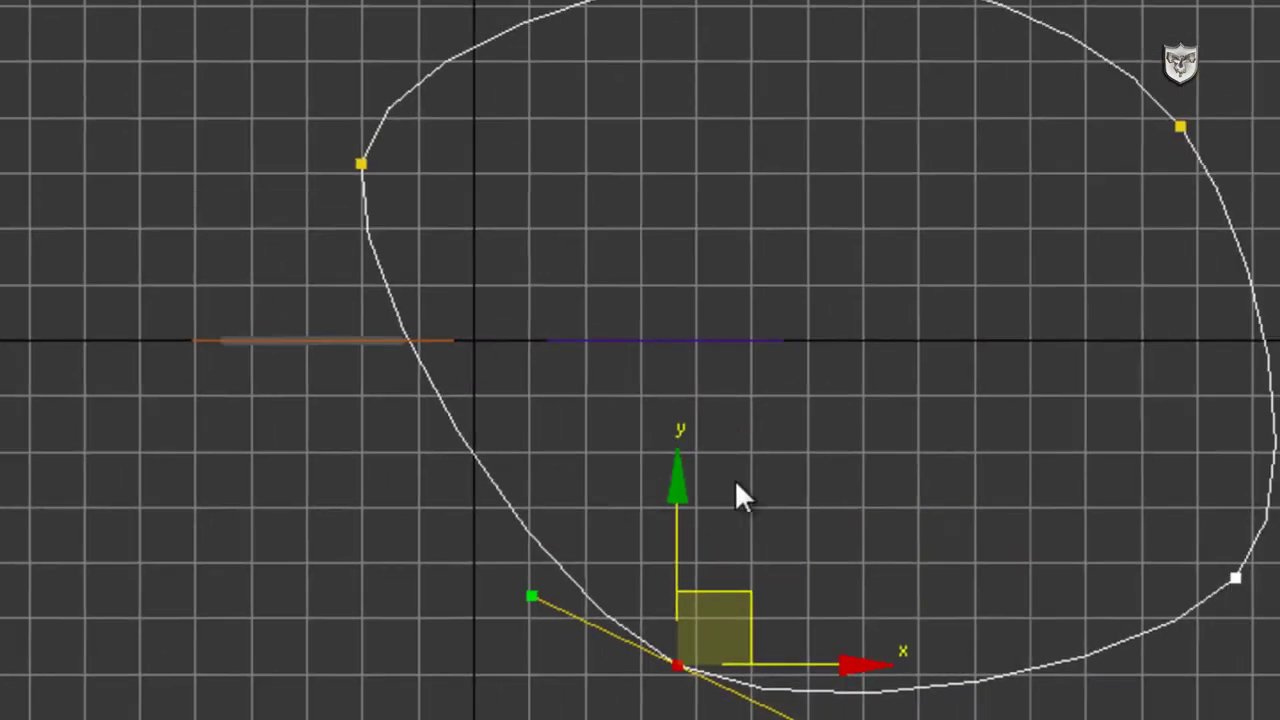
drag(788, 697, 760, 719)
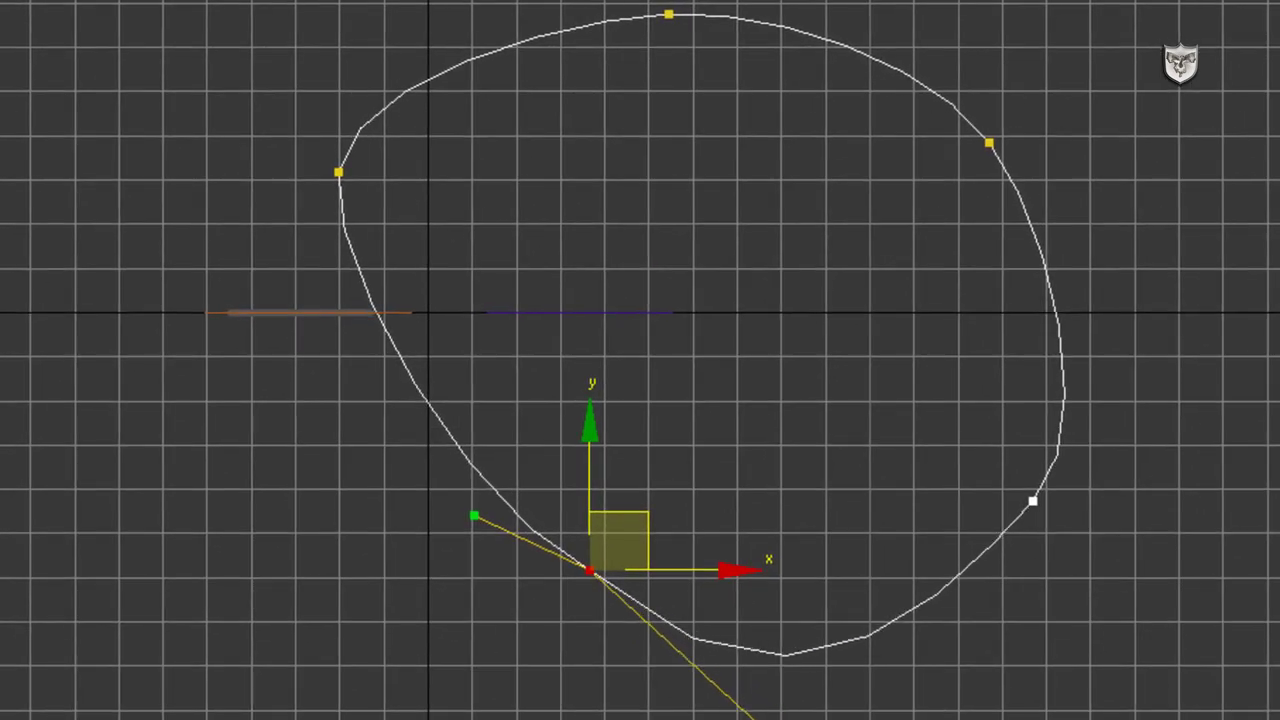
Convert the line's lower-right vertex to Bezier Corner and pull its lower tangent handle down and outward to the right.
click(1033, 500)
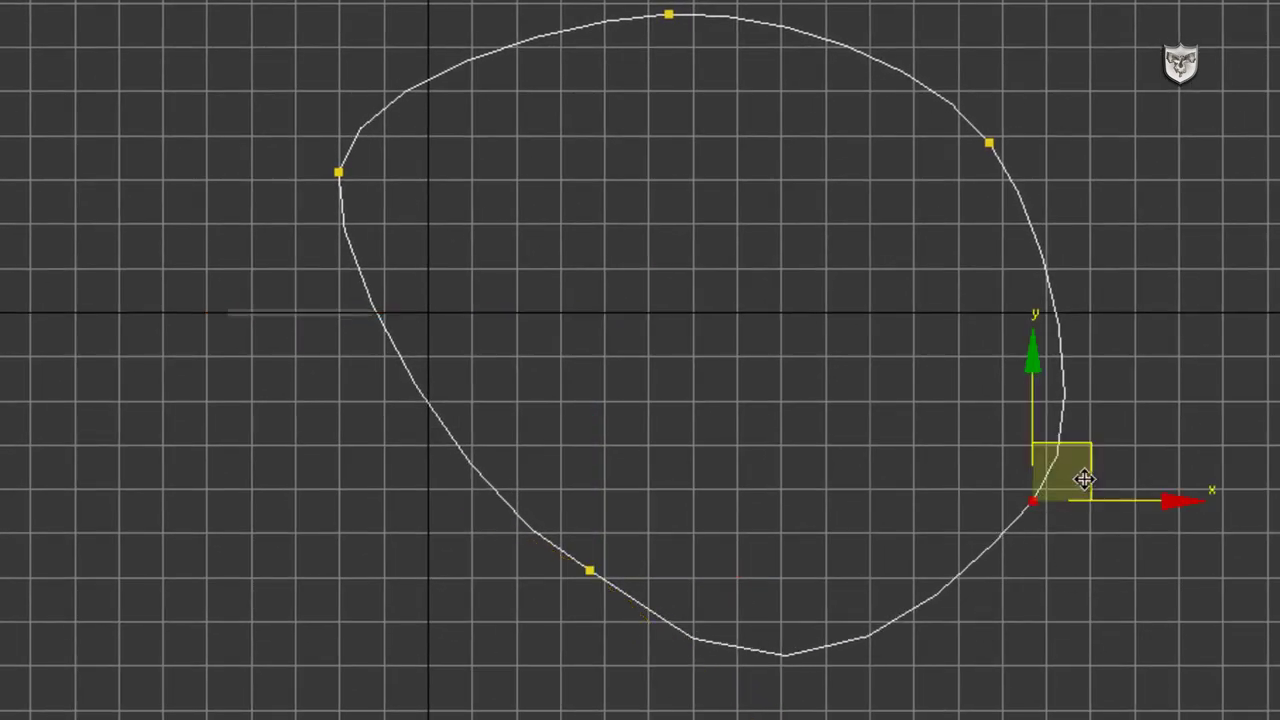
right_click(1032, 495)
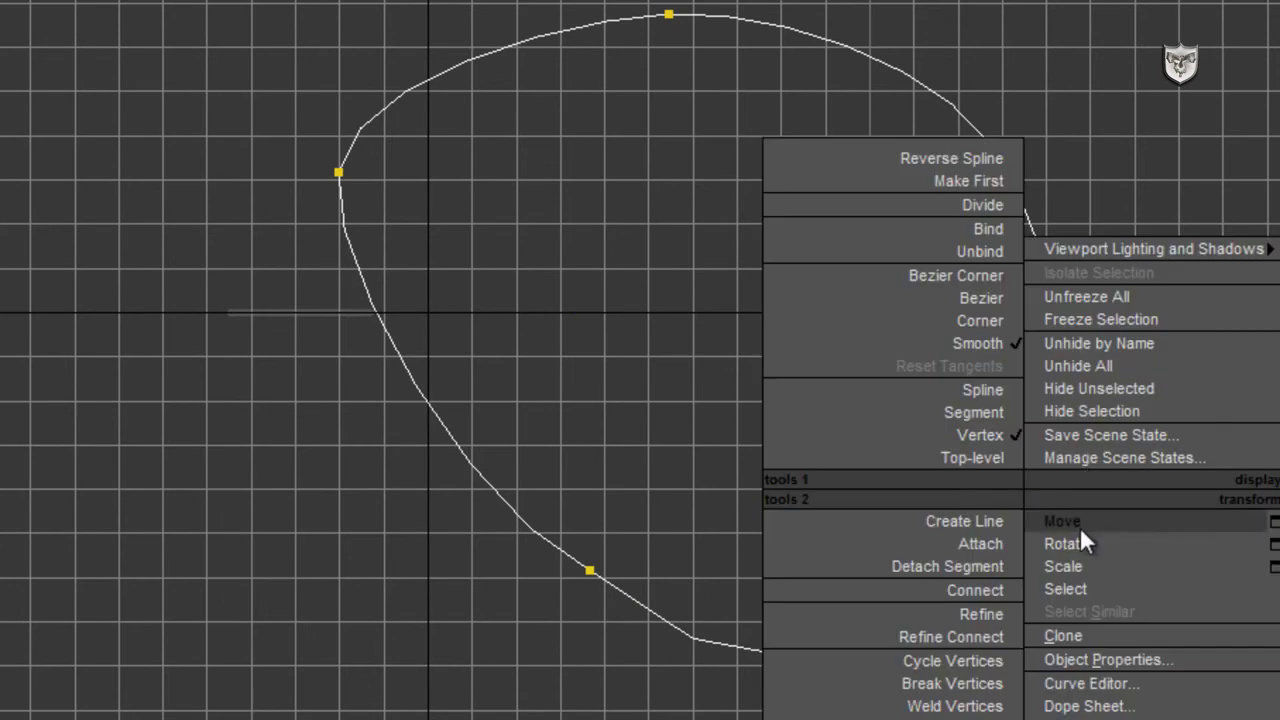
click(990, 290)
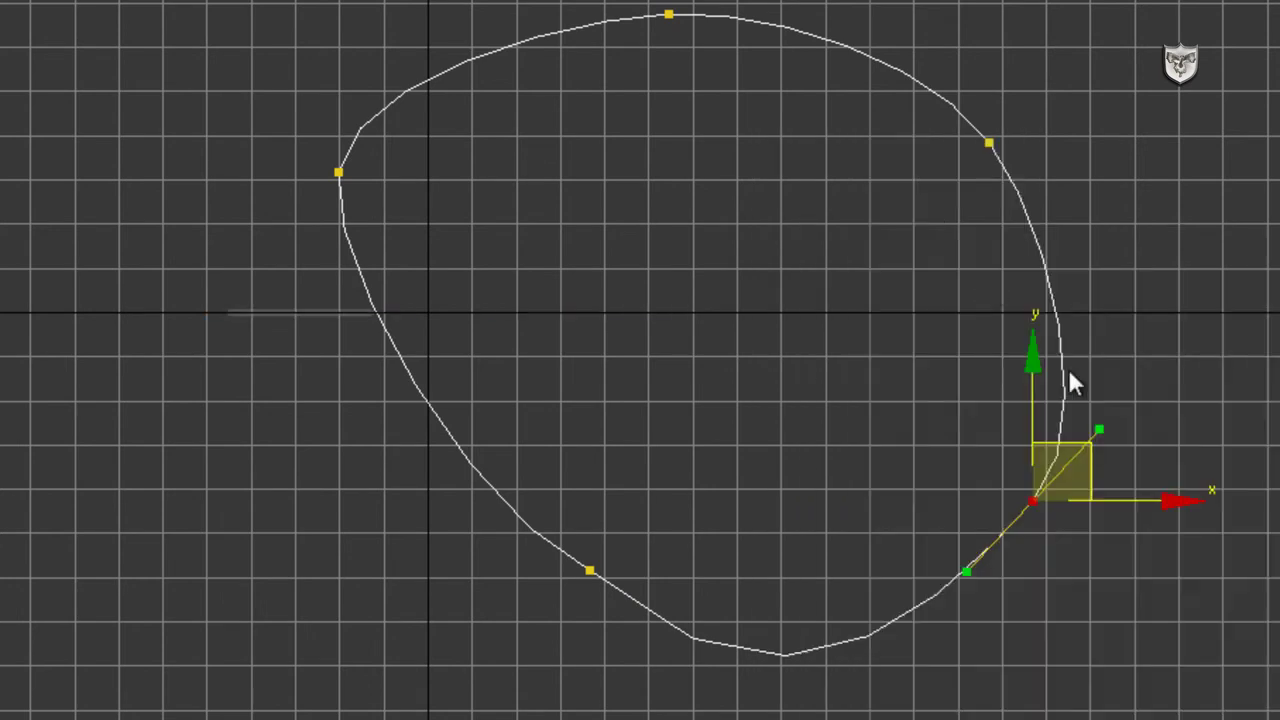
drag(970, 570, 1139, 699)
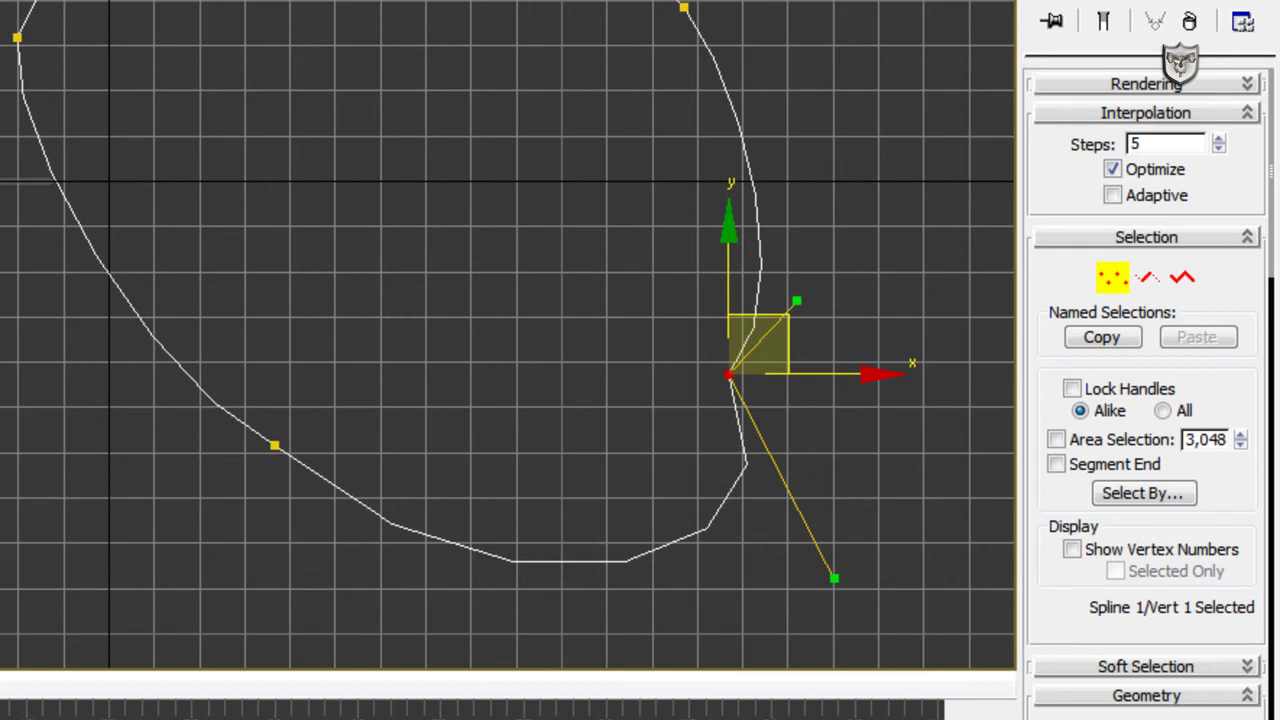
Try Adaptive interpolation on the line, turn it off again, and raise the interpolation steps to 24.
click(1113, 196)
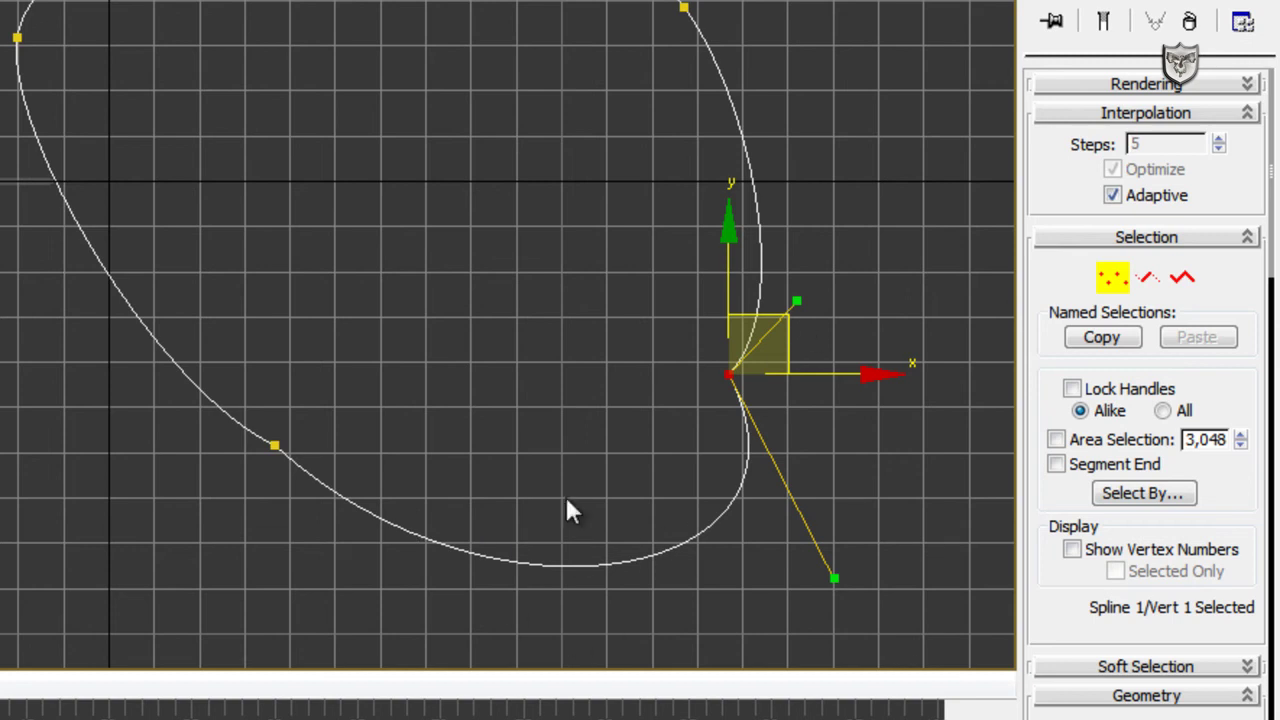
click(1114, 197)
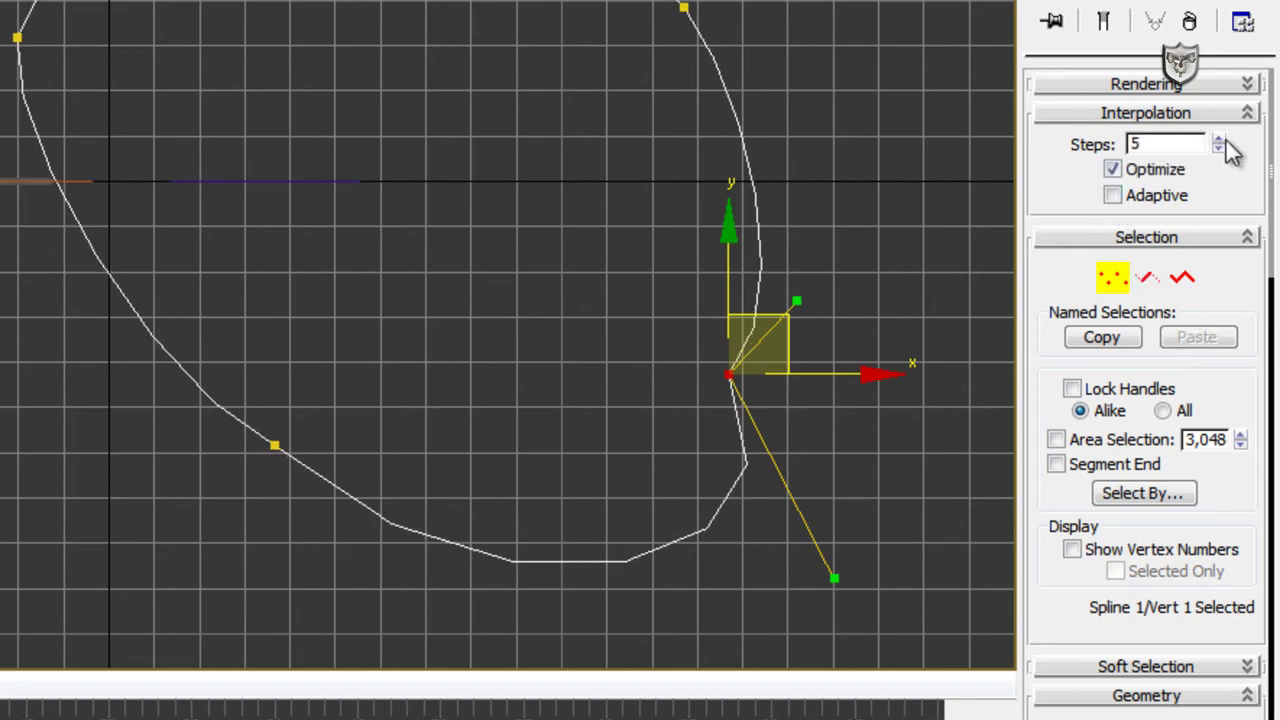
drag(1218, 140, 1231, 88)
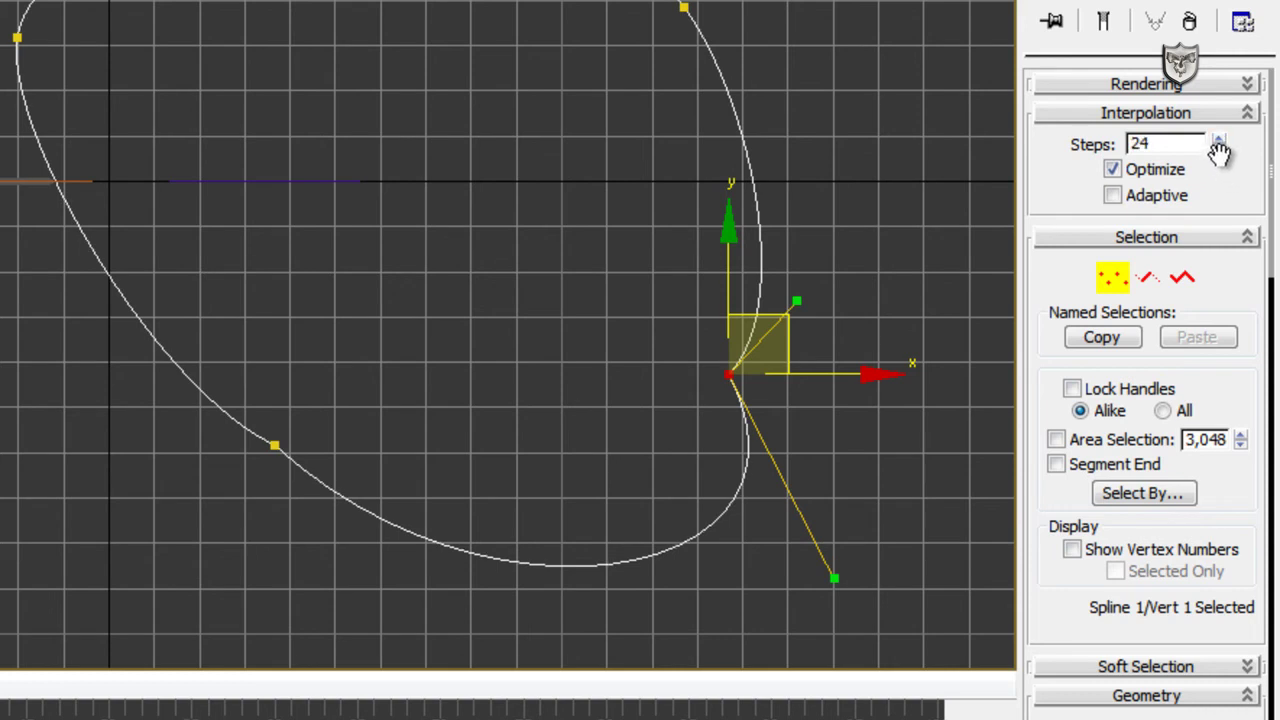
drag(1219, 147, 1219, 165)
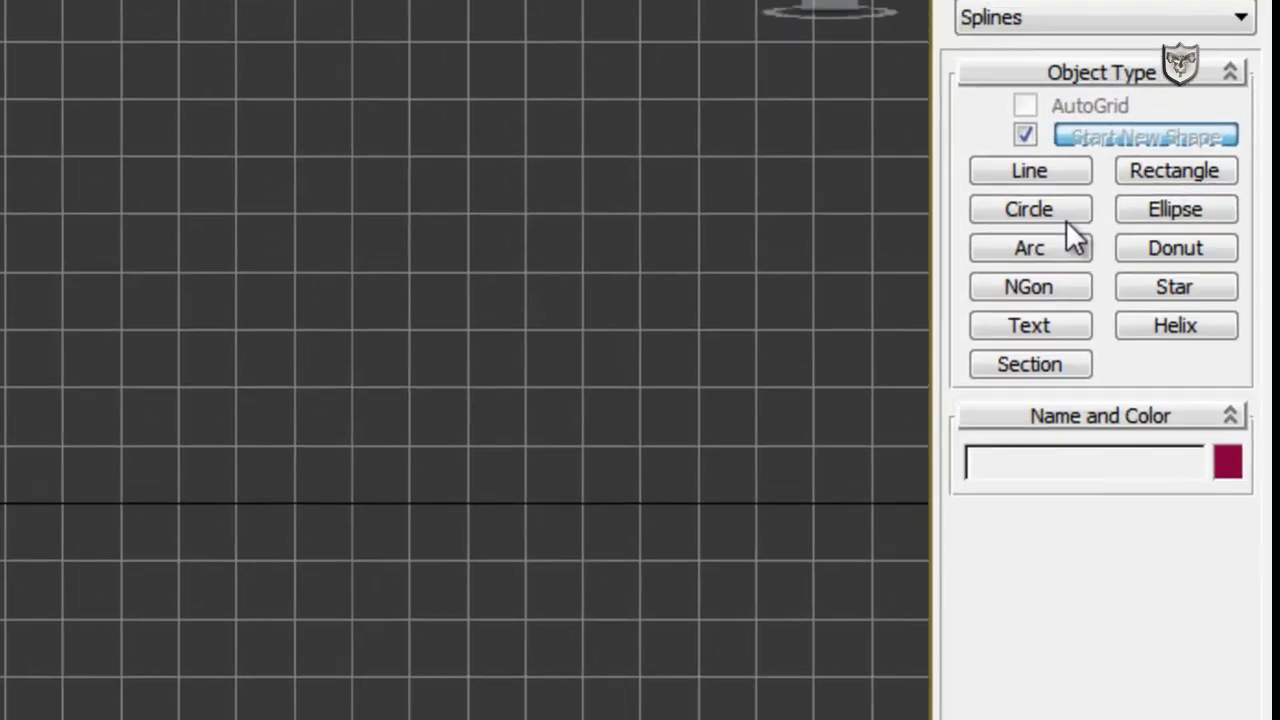
Draw a circle with a radius of about 1290 cm and, to its right, an ellipse about 1928 cm long and 2951 cm wide.
click(1066, 220)
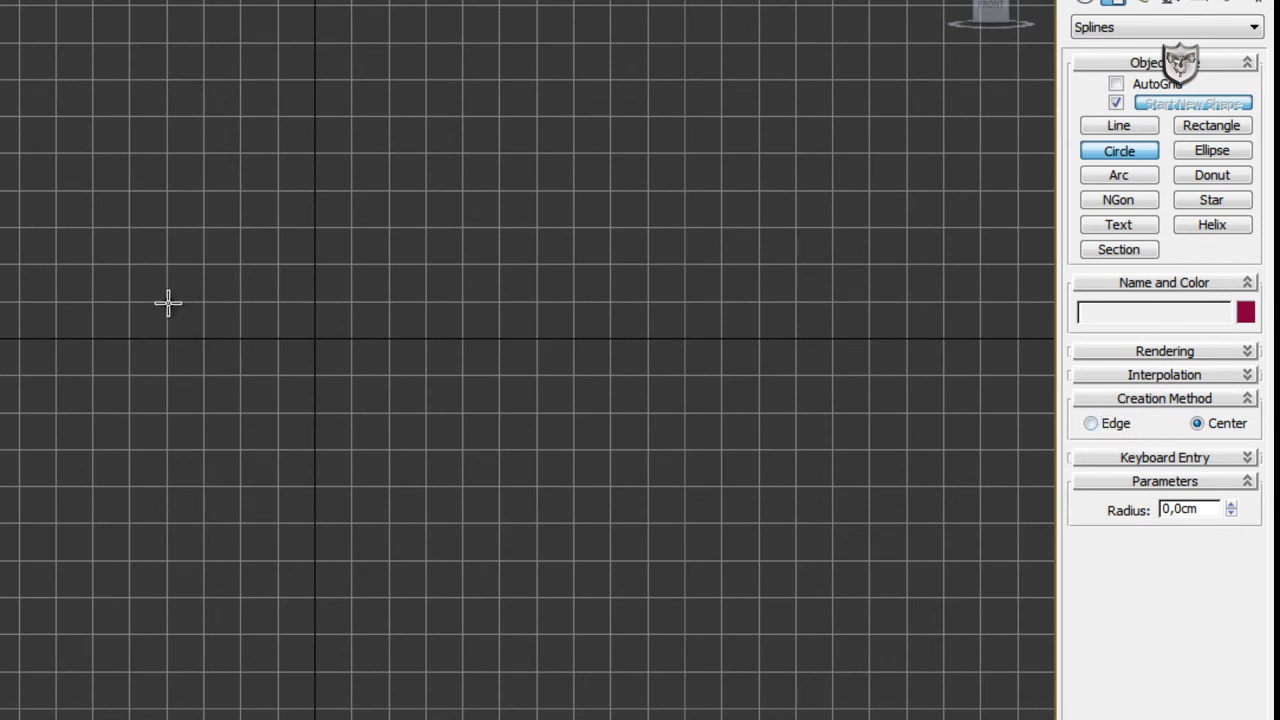
drag(0, 226, 111, 80)
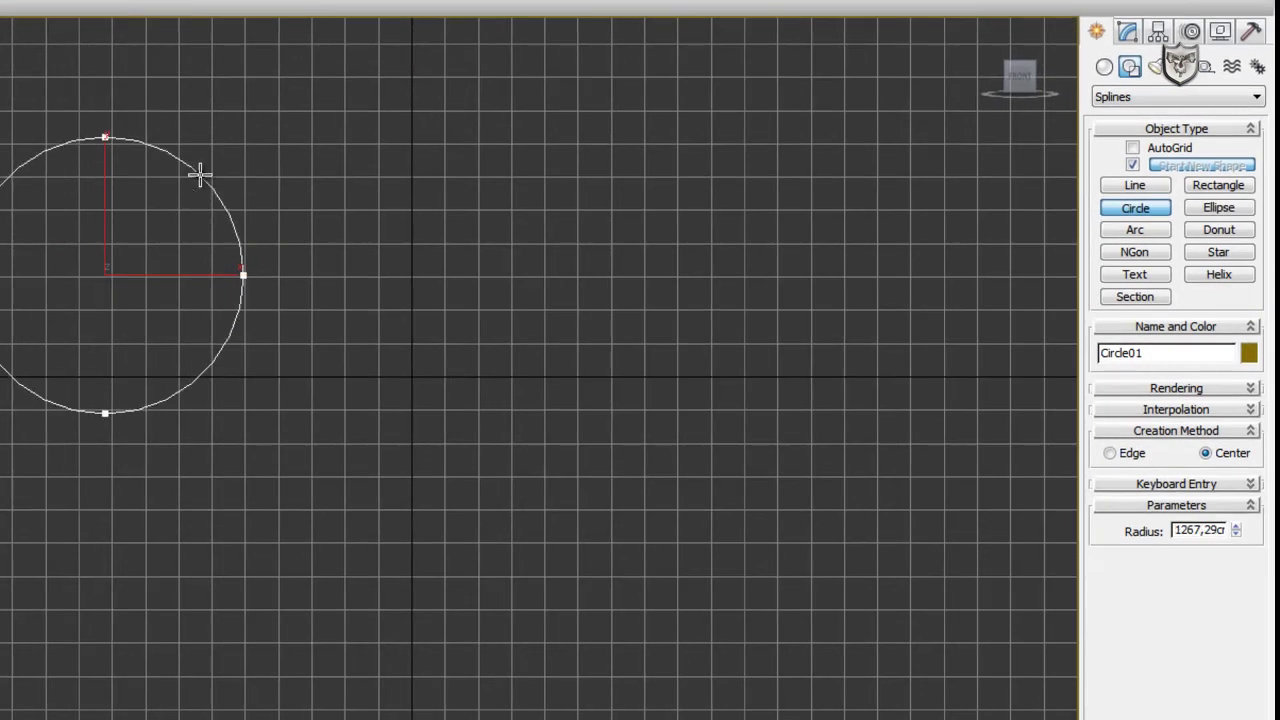
drag(233, 145, 209, 180)
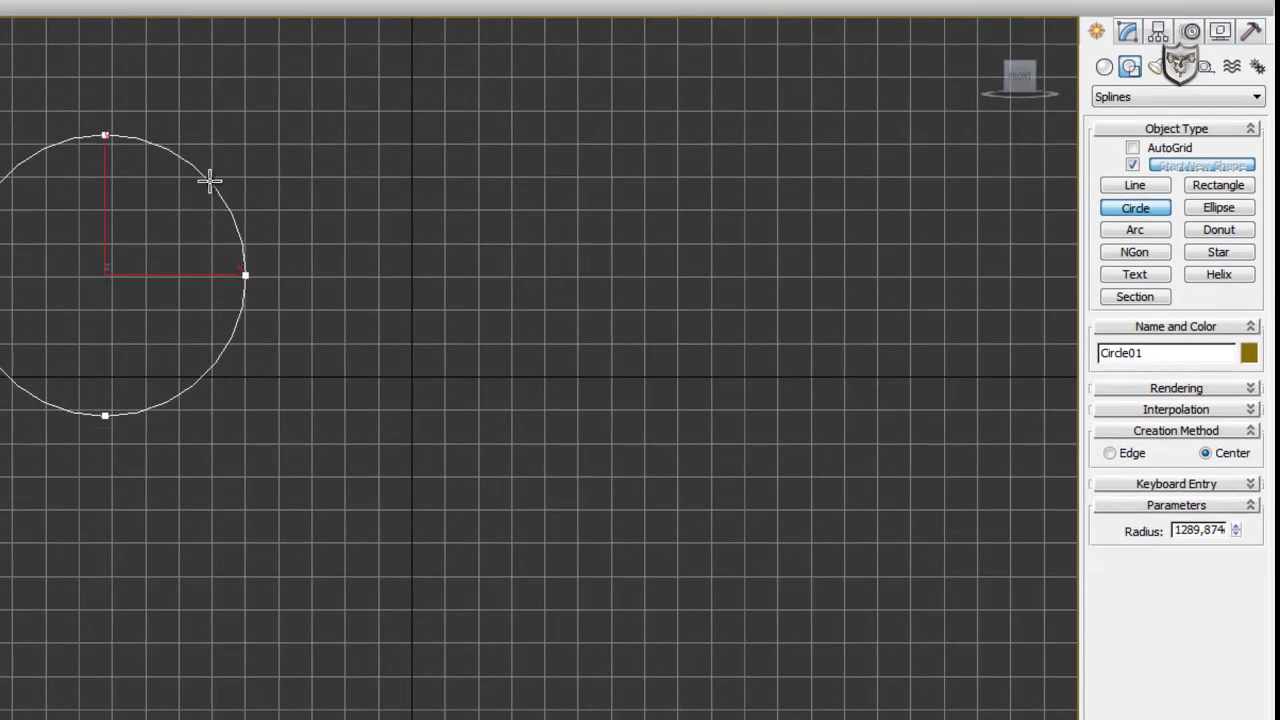
click(1205, 214)
drag(487, 108, 809, 318)
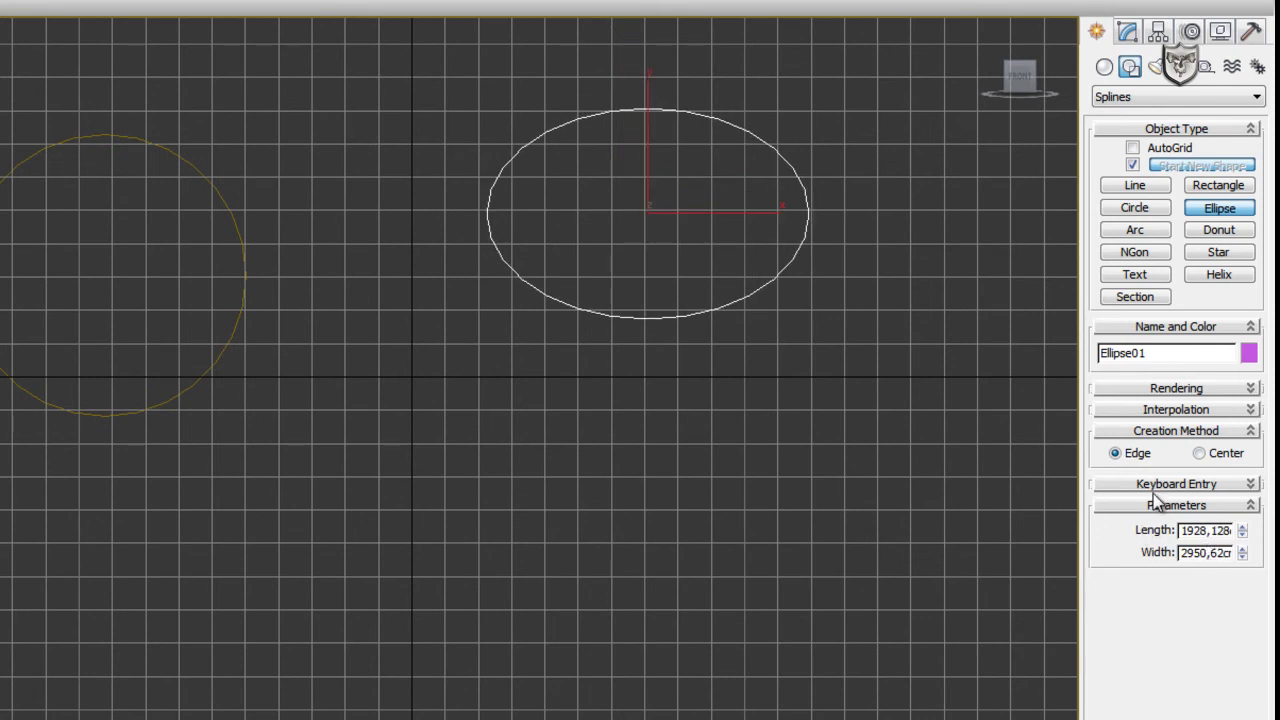
Draw a wide arc bulging upward in the space below the circle and the ellipse.
click(1153, 231)
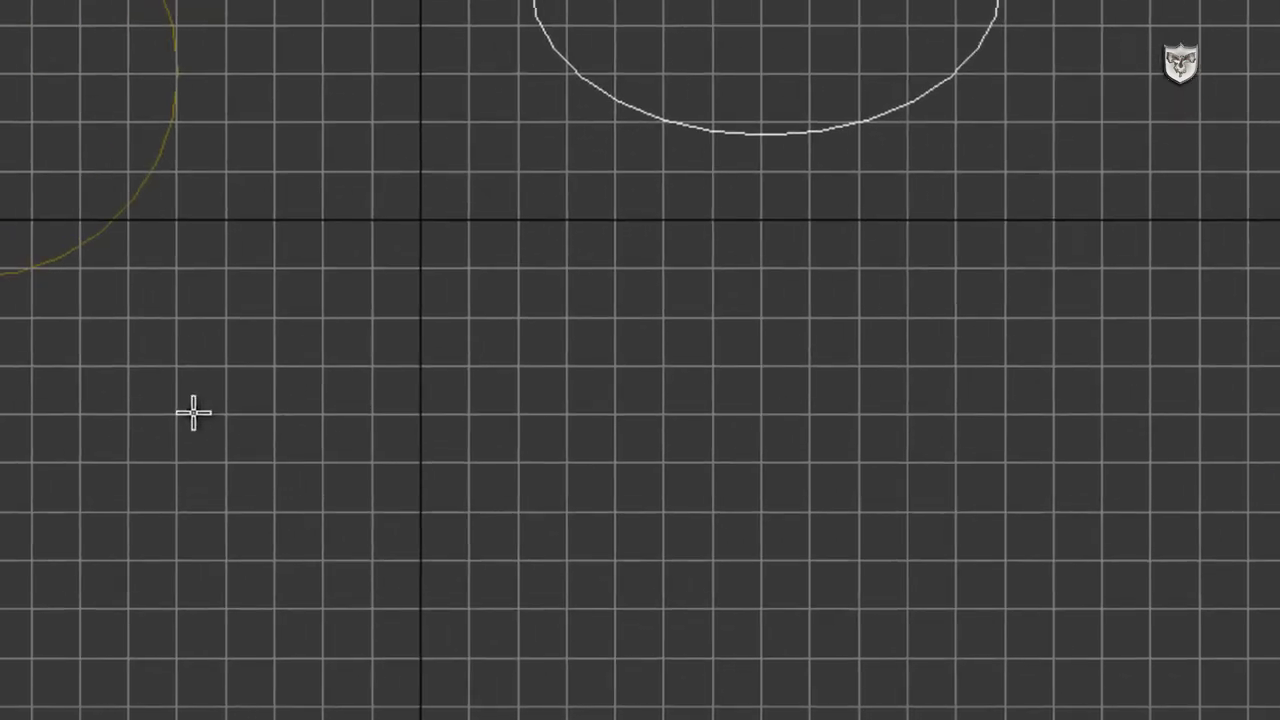
click(235, 463)
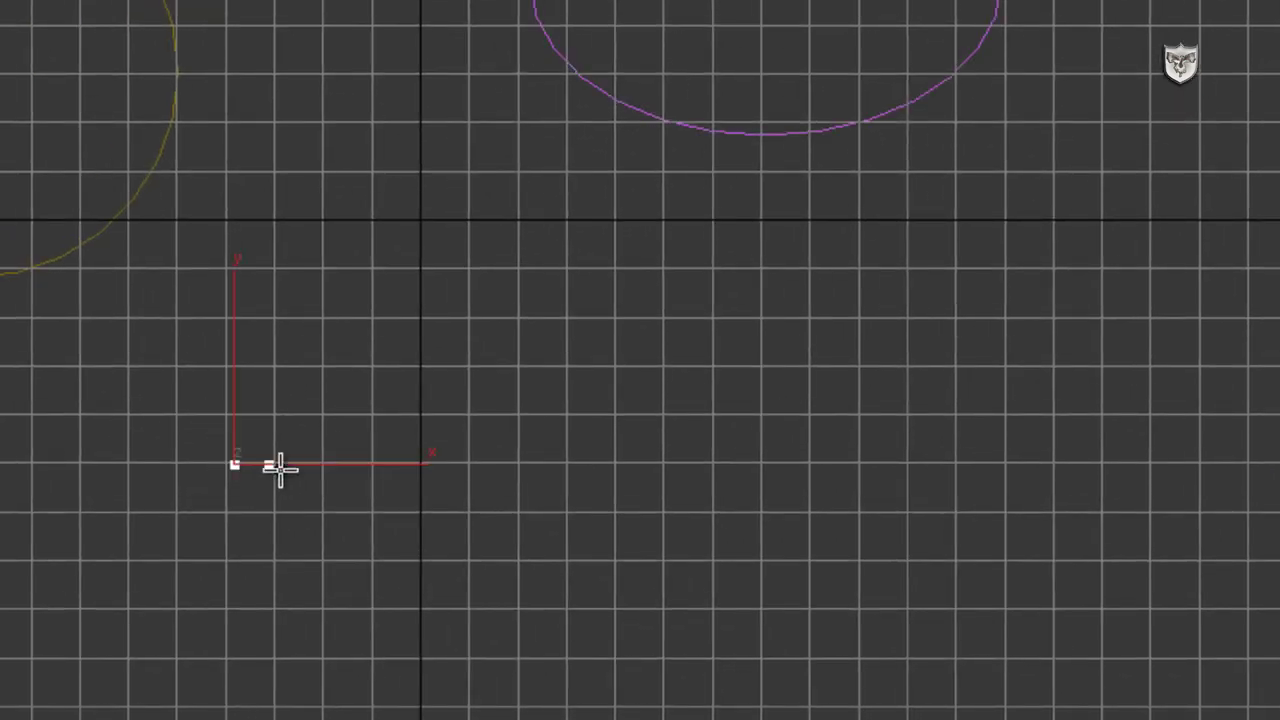
click(932, 462)
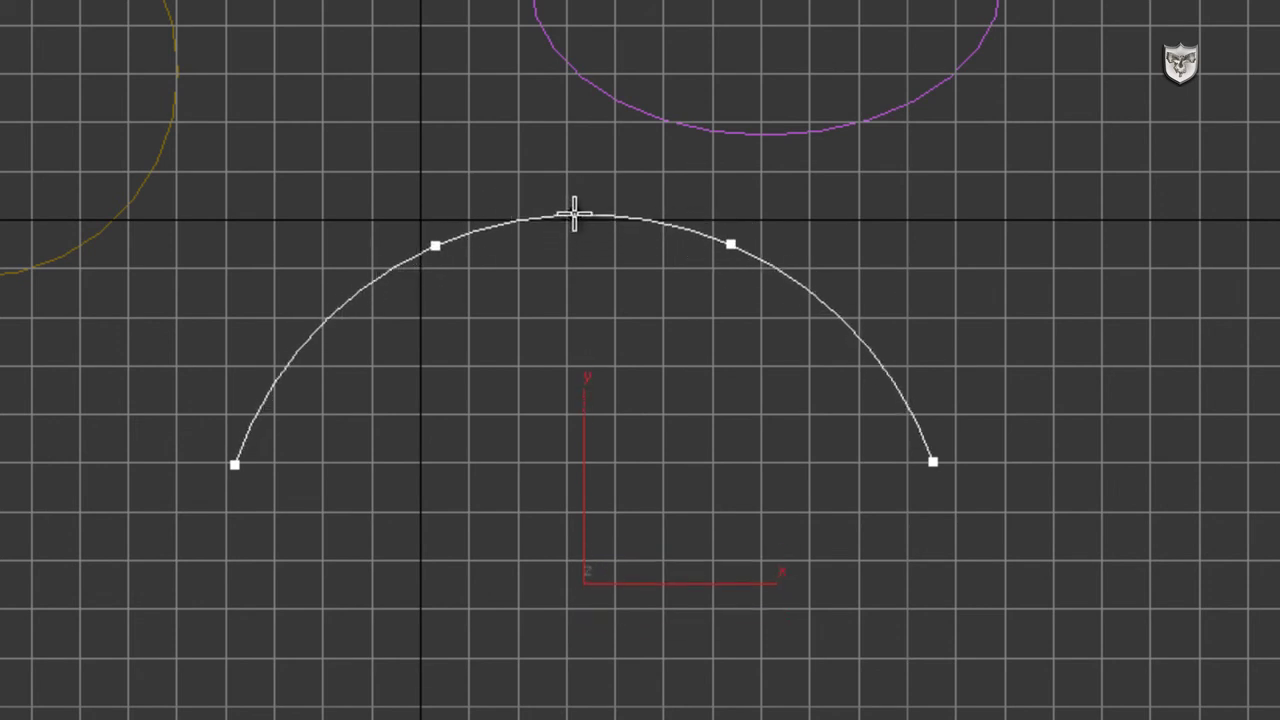
click(574, 213)
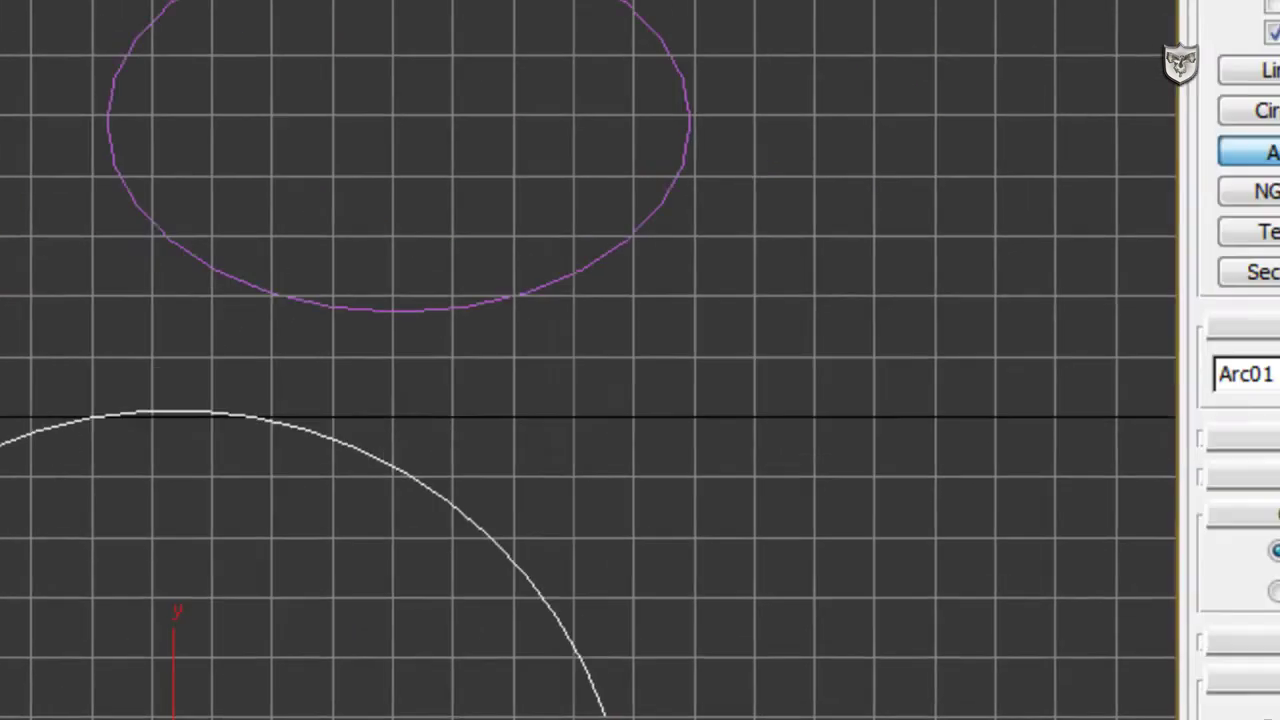
Draw a donut between the circle and the ellipse with radii of about 1306 cm and 753 cm.
click(1157, 393)
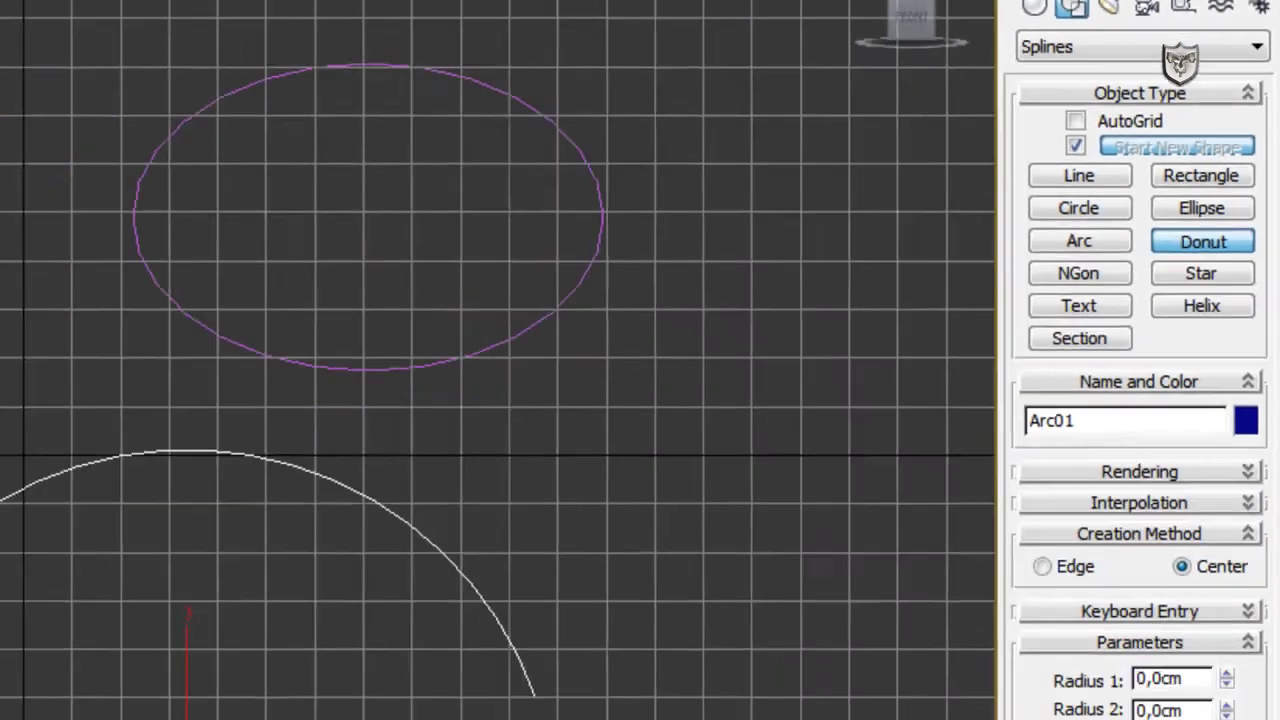
drag(149, 131, 306, 257)
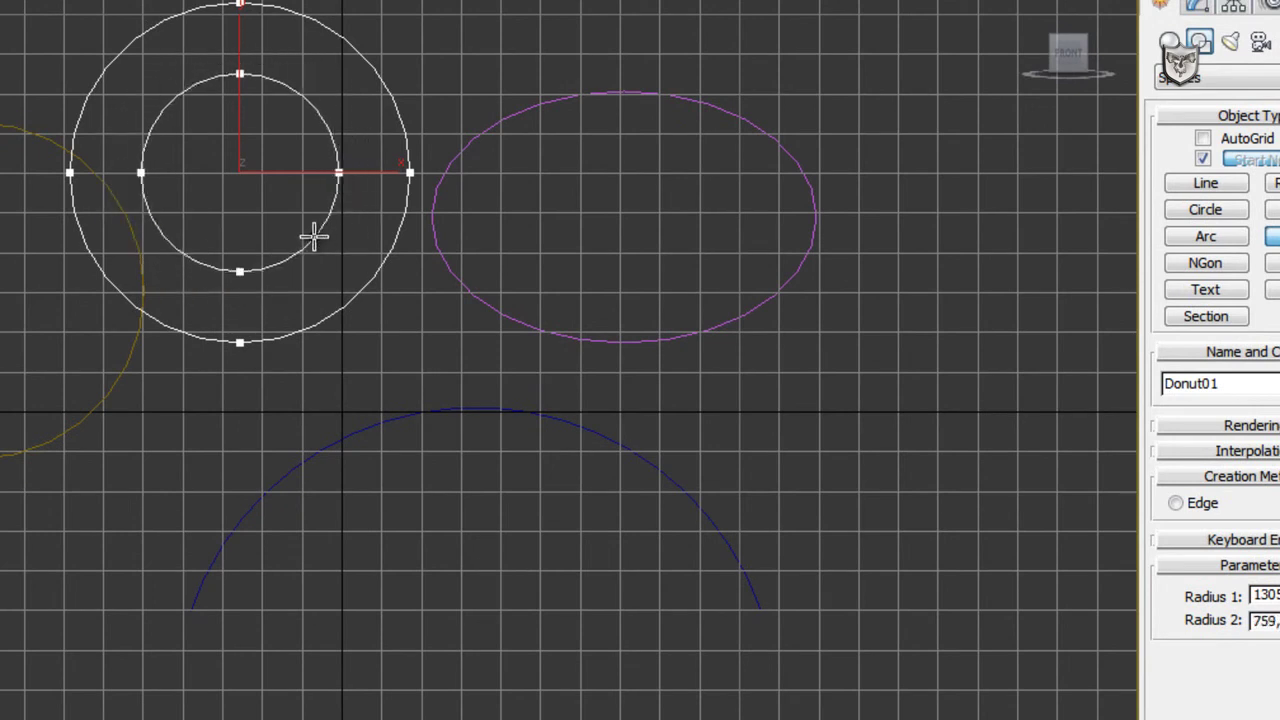
click(309, 234)
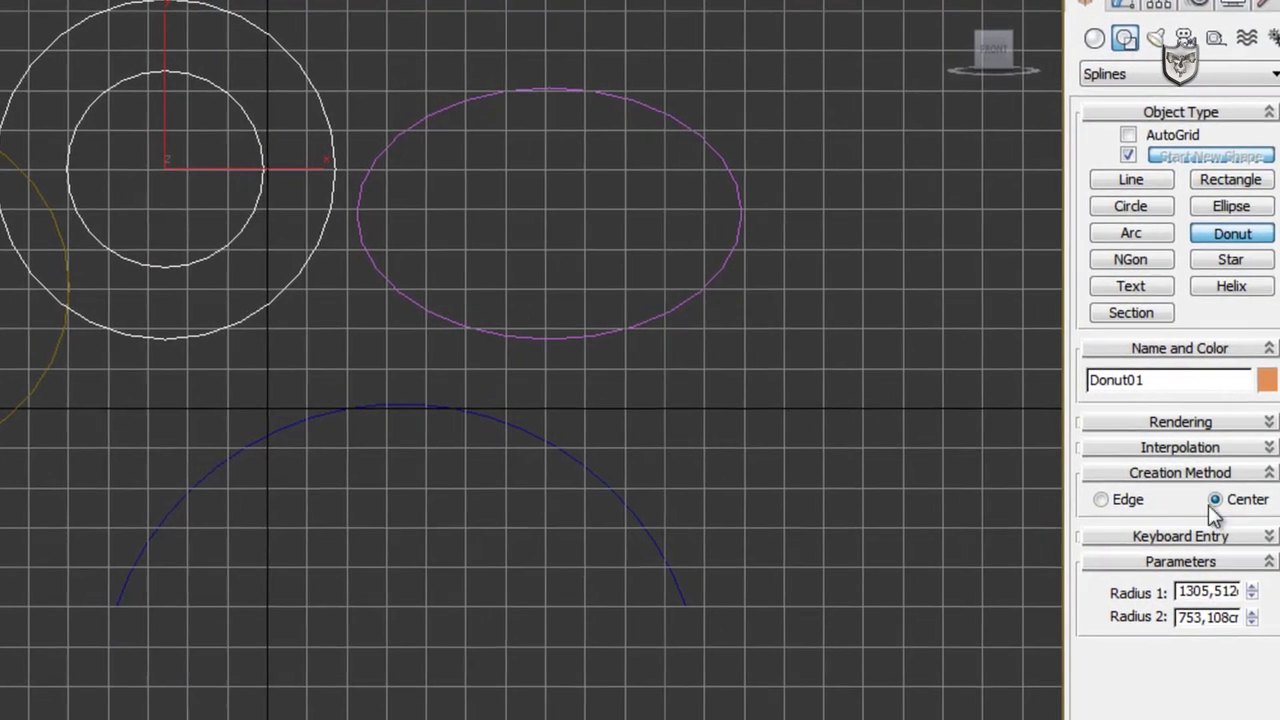
Draw an NGon with a radius of about 1714 cm below the ellipse and set its sides to 7.
click(1124, 260)
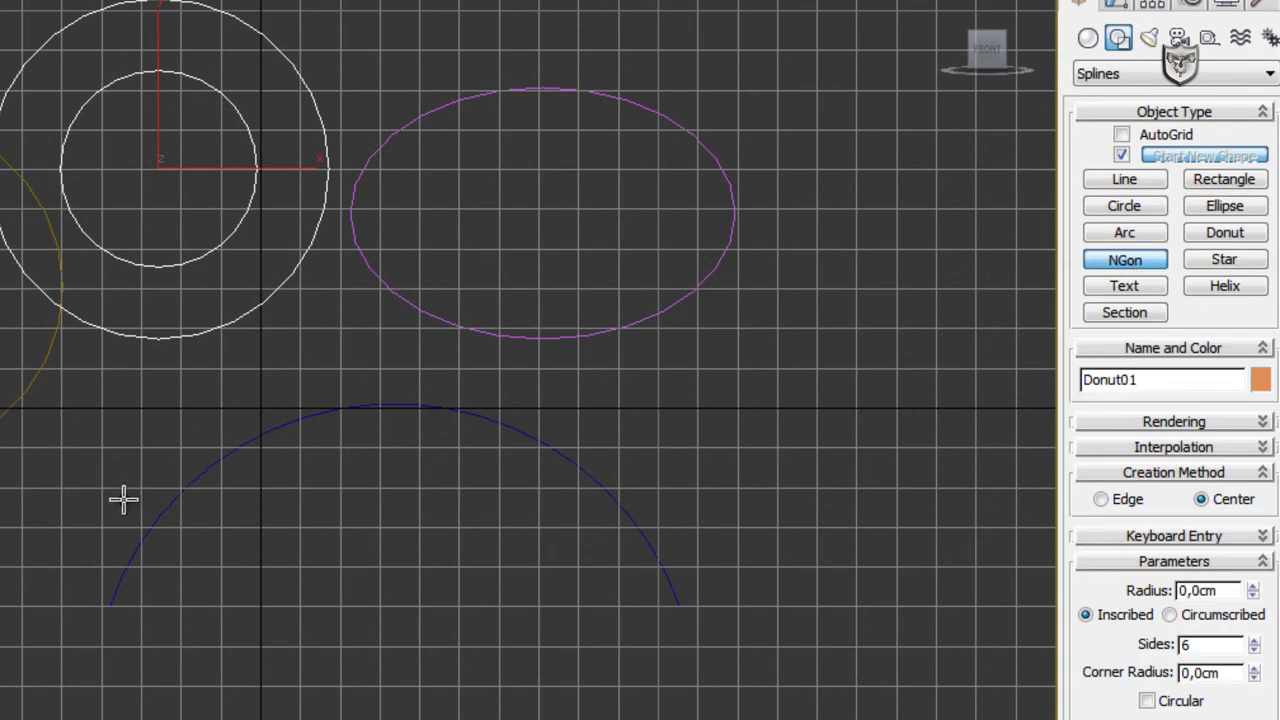
drag(690, 464, 781, 259)
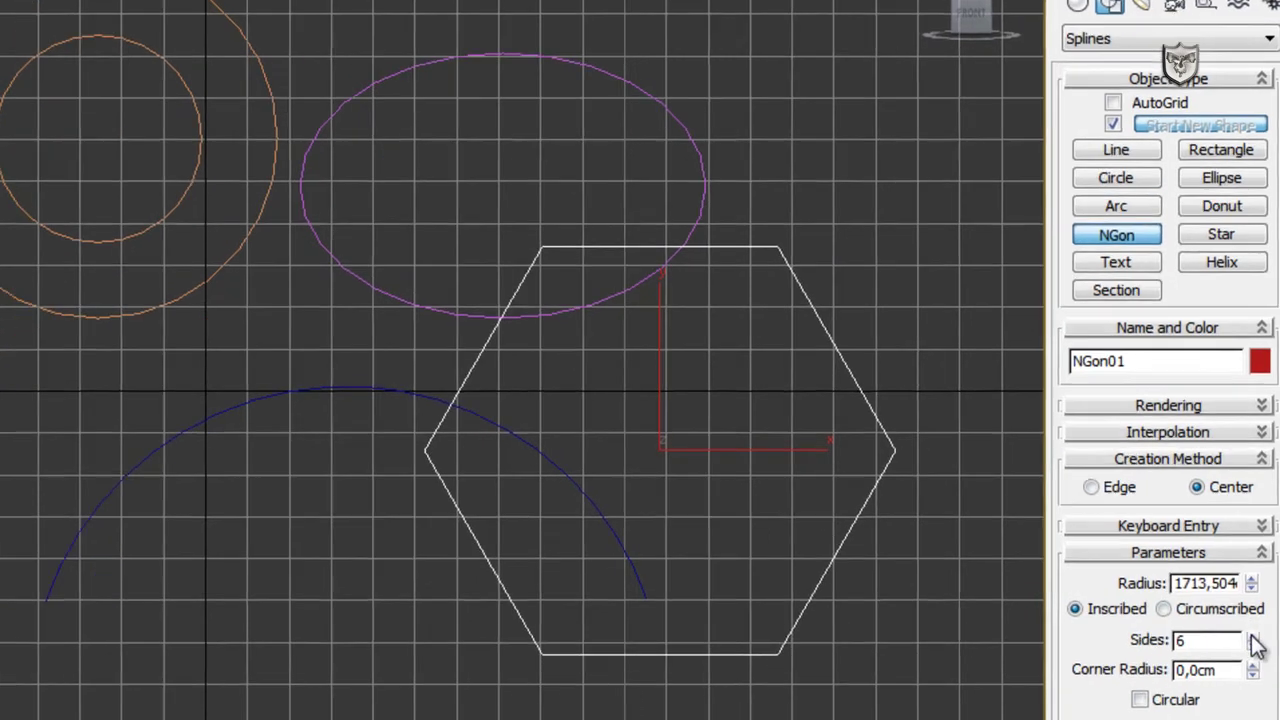
mouse_move(1254, 641)
mouse_down()
mouse_move(1256, 624)
mouse_move(1254, 641)
mouse_up()
drag(1241, 598, 1241, 599)
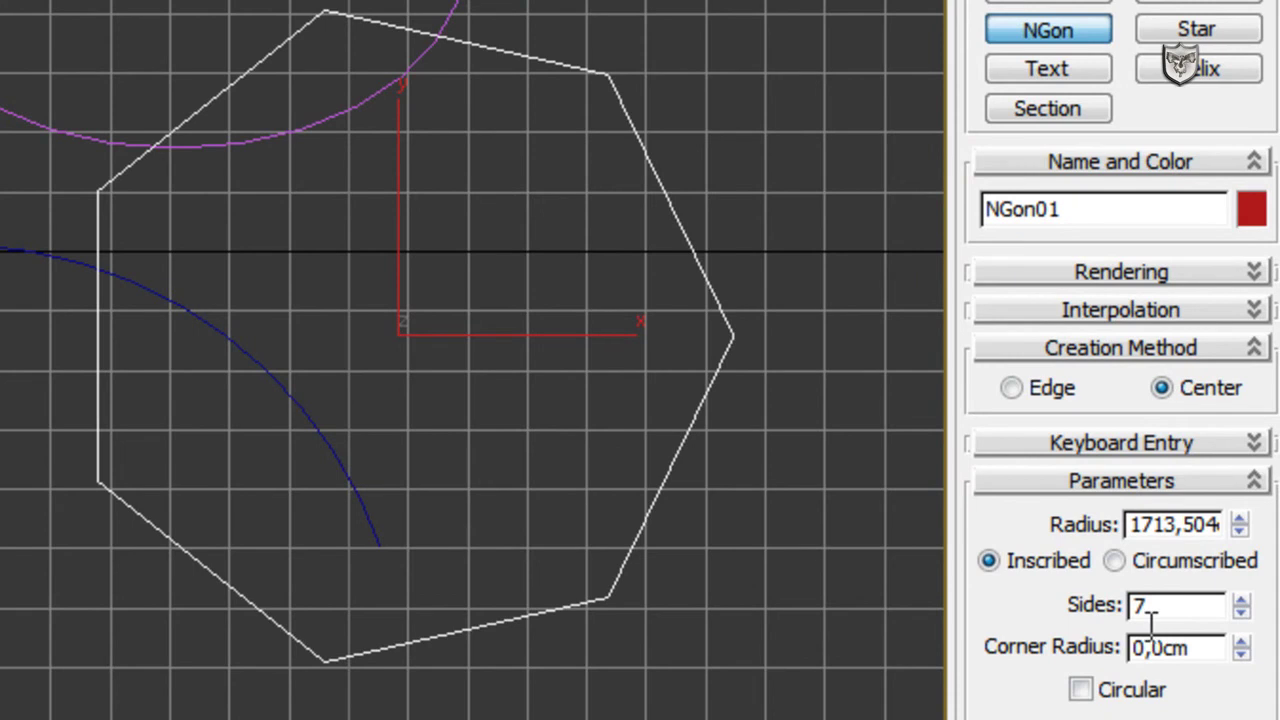
Round the seven-sided polygon's corners with a corner radius of about 300 cm.
click(1242, 642)
drag(1245, 616, 1239, 561)
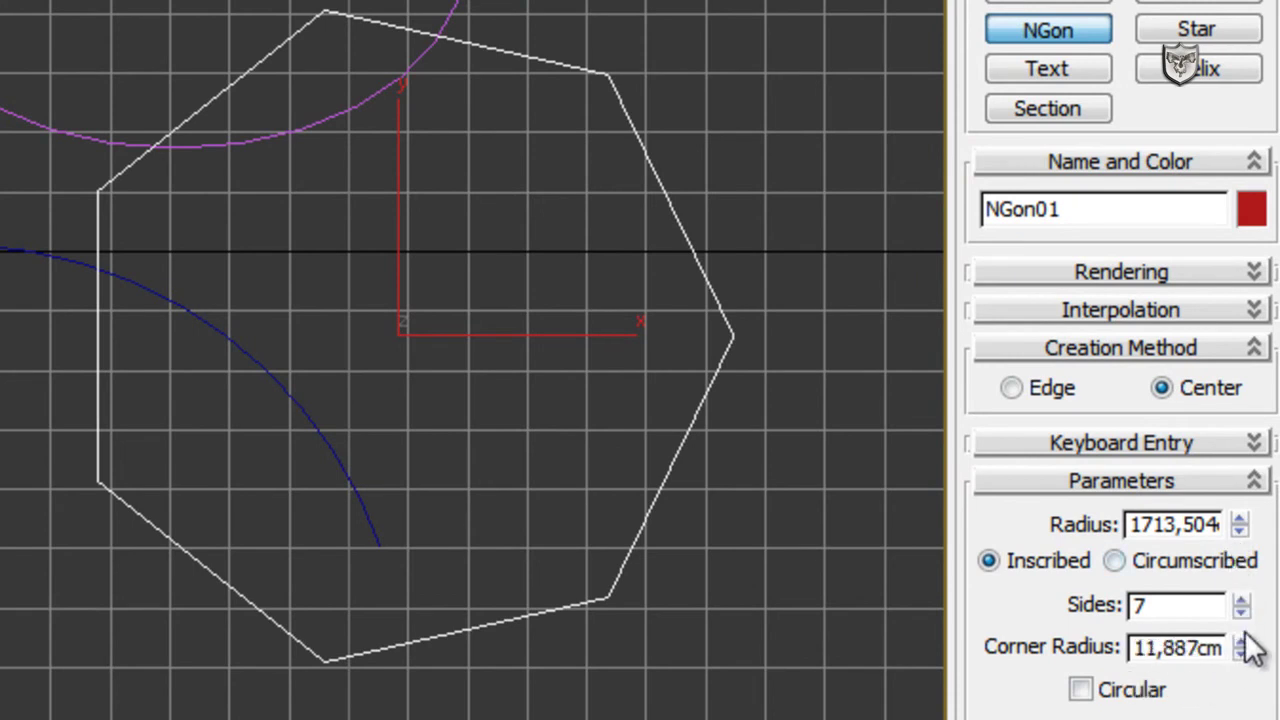
drag(1243, 650, 1166, 160)
drag(1244, 652, 1234, 215)
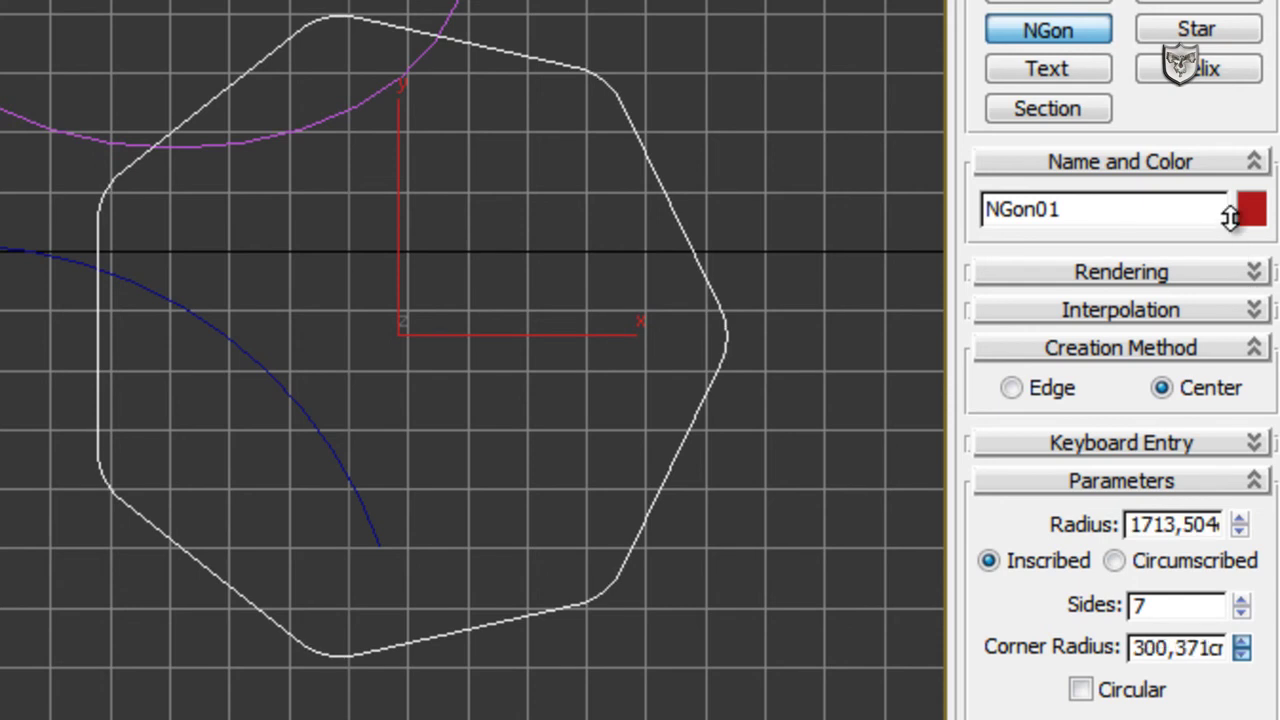
Draw a star below the circle with radii of about 1843 cm and 697 cm, and set 15 points and a distortion of 10.
click(1198, 32)
drag(44, 406, 262, 201)
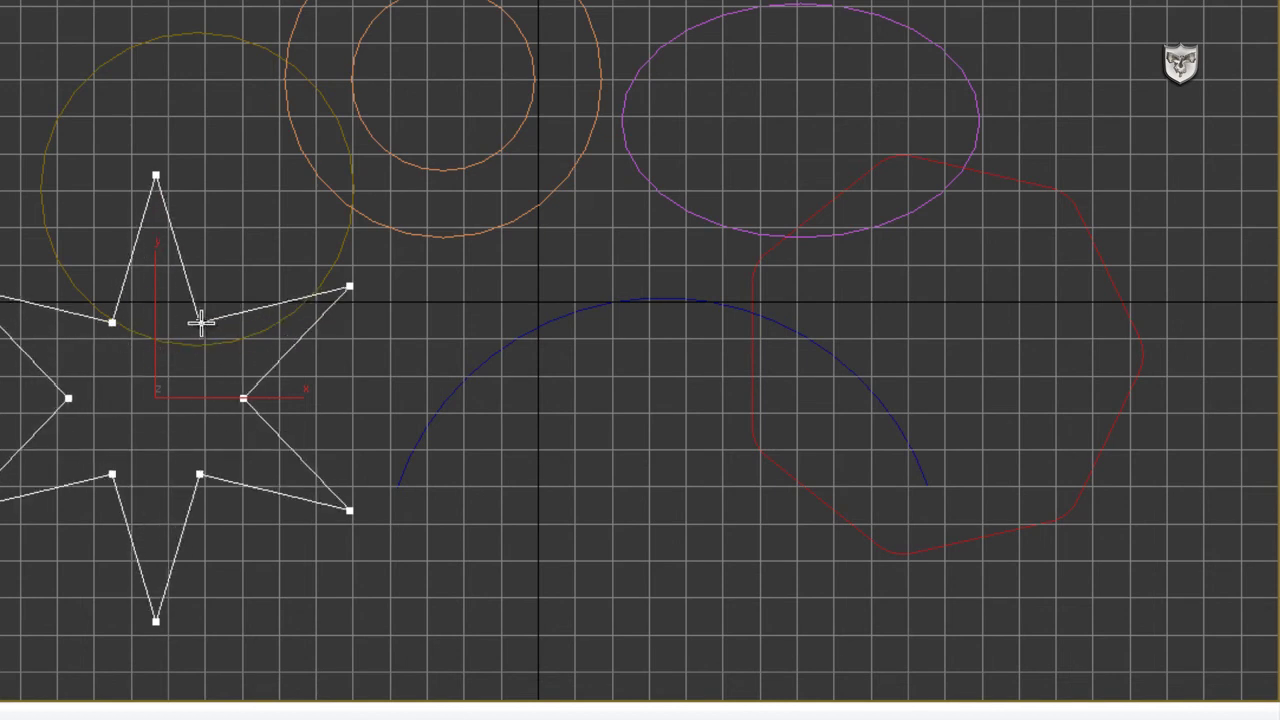
click(200, 330)
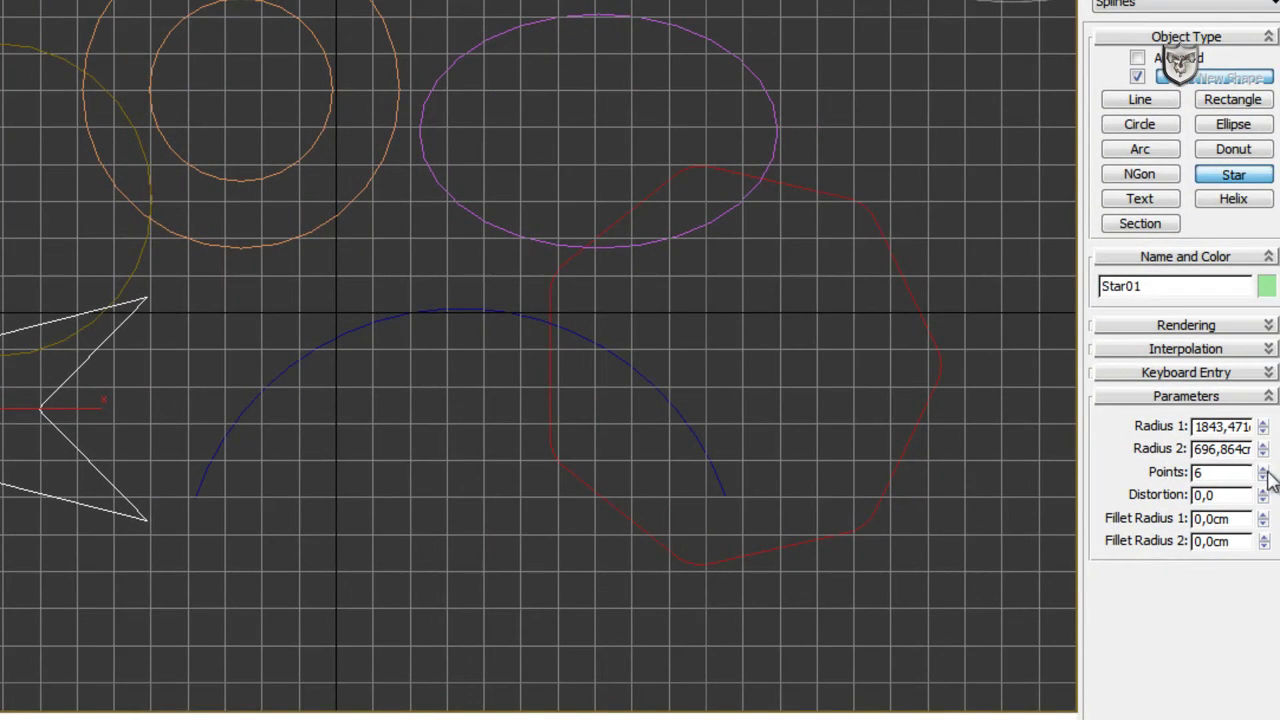
mouse_move(1266, 479)
mouse_down()
mouse_move(1263, 458)
mouse_move(1262, 489)
mouse_up()
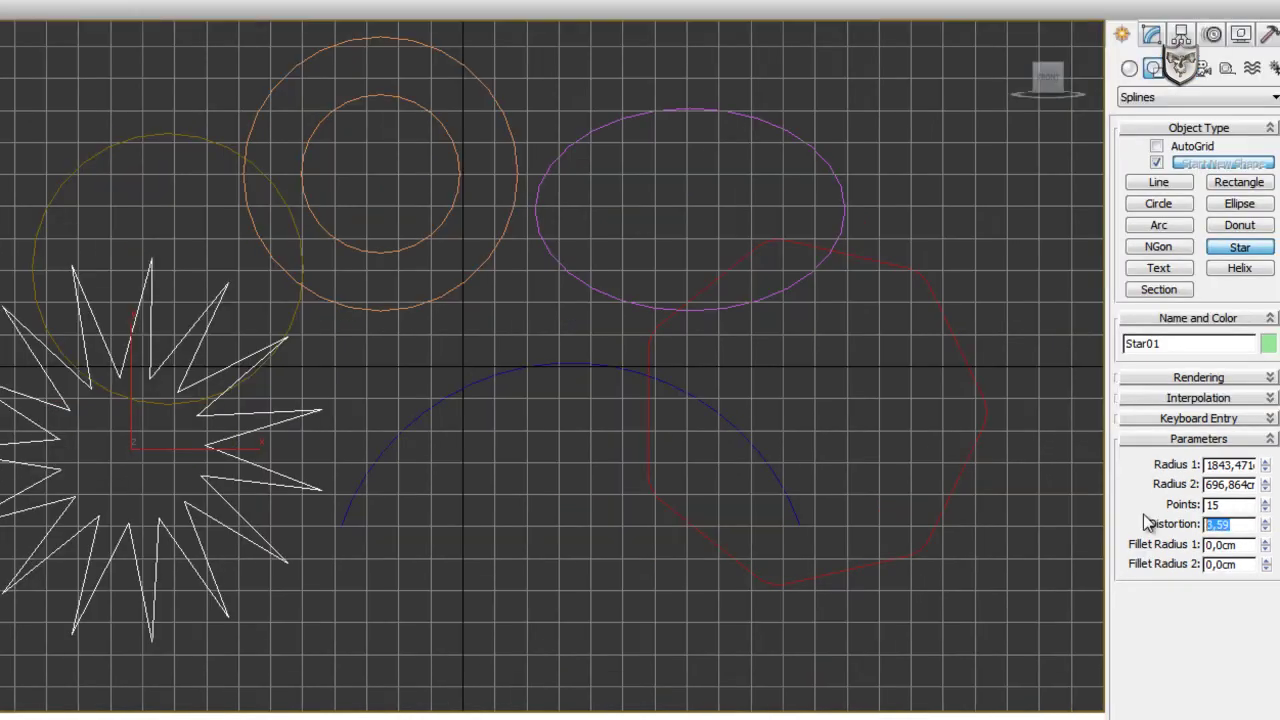
key(Return)
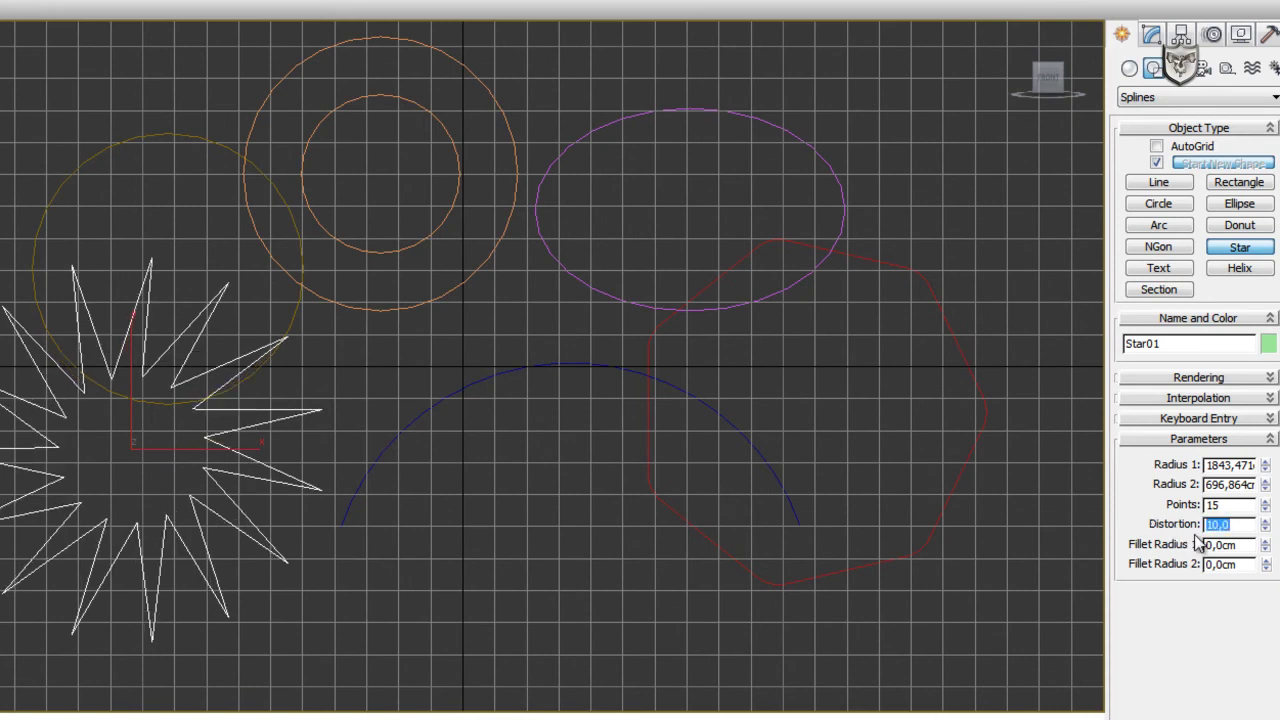
Set the star's distortion to 30.
text(30)
key(Return)
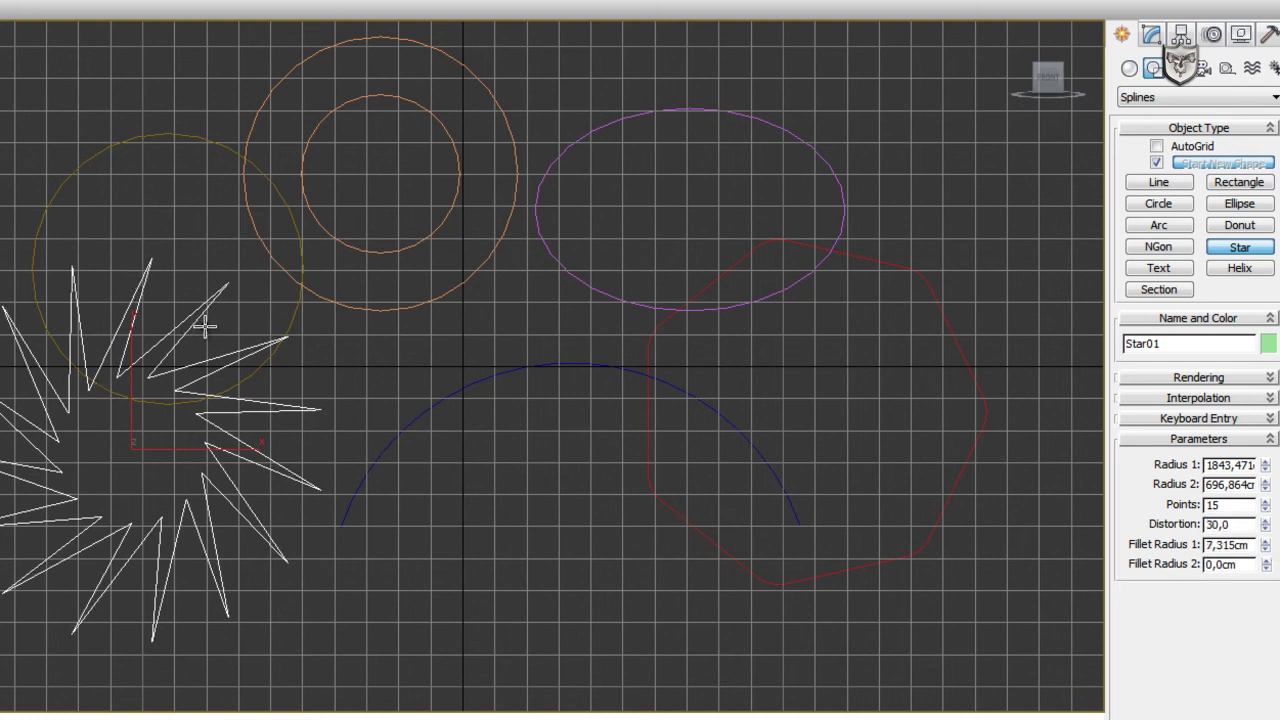
Place the text "ejemplo" between the donut and the ellipse in the front view, and set its font to Bodoni MT.
click(1173, 266)
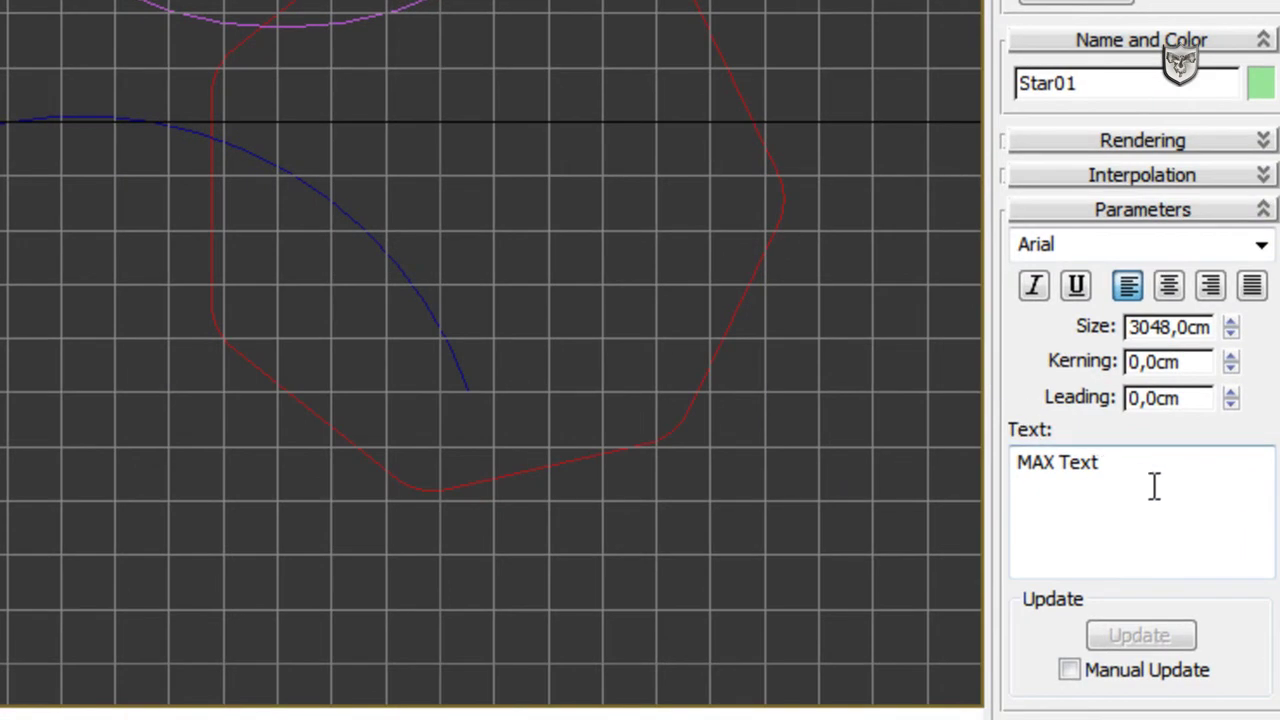
drag(1176, 475, 863, 414)
text(ejemplo)
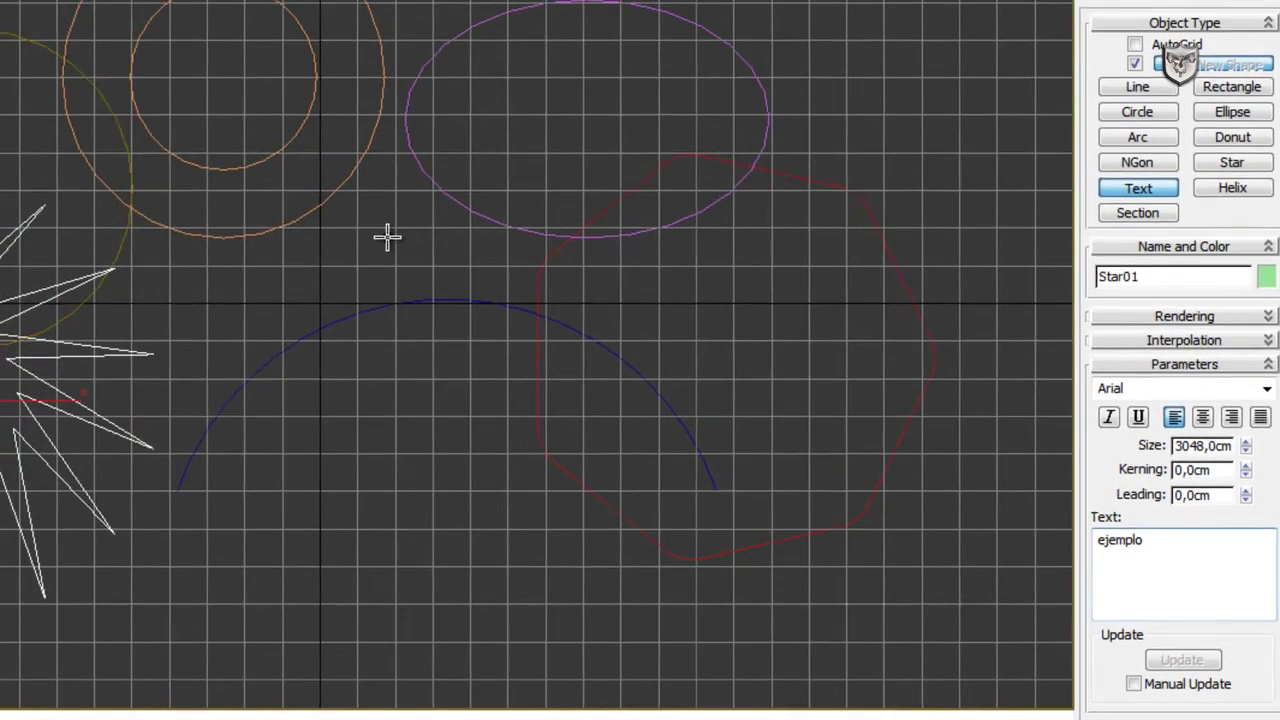
click(388, 236)
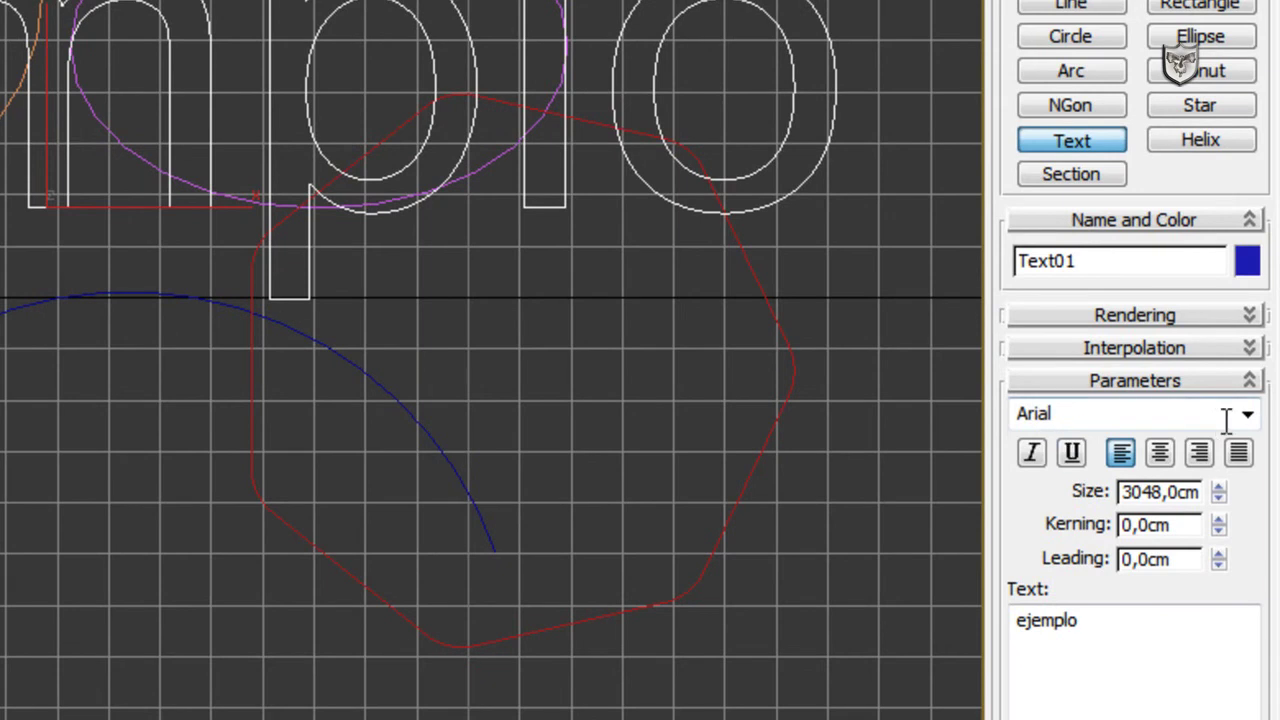
click(1247, 416)
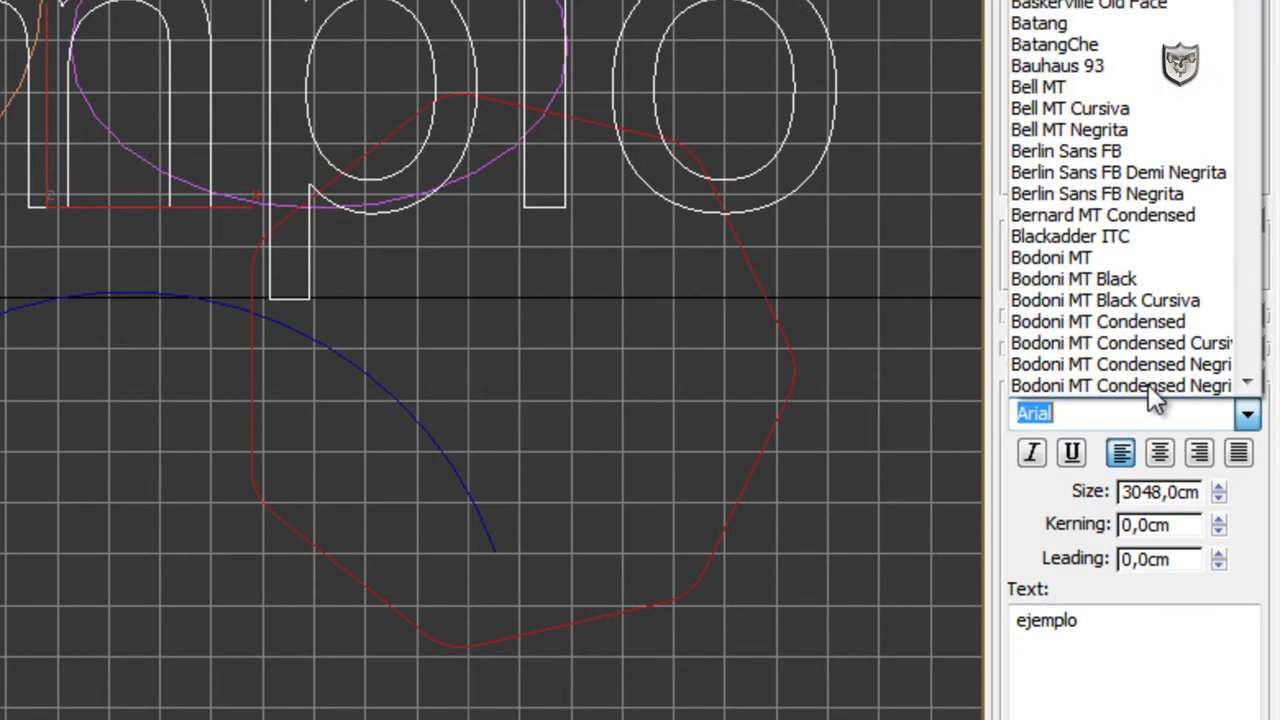
click(1064, 261)
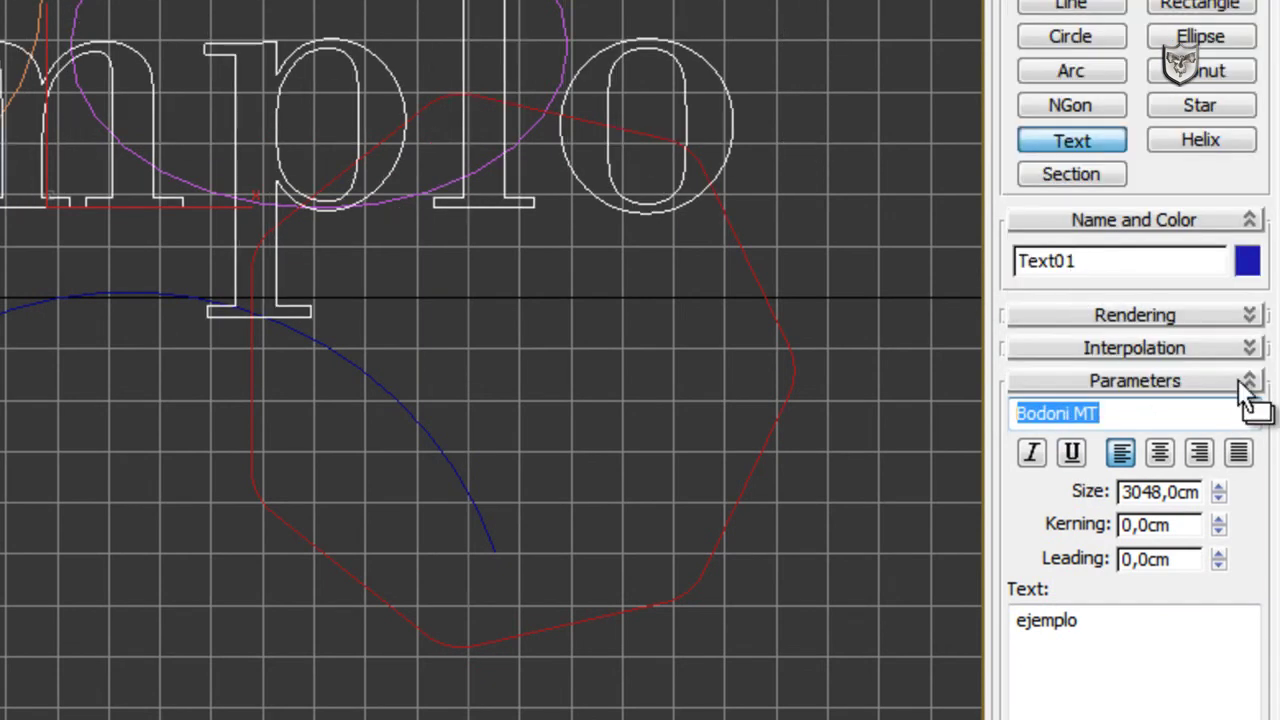
Draw a one-turn helix in the perspective view with a base radius of about 629 cm and a height of about 1515 cm.
click(1204, 140)
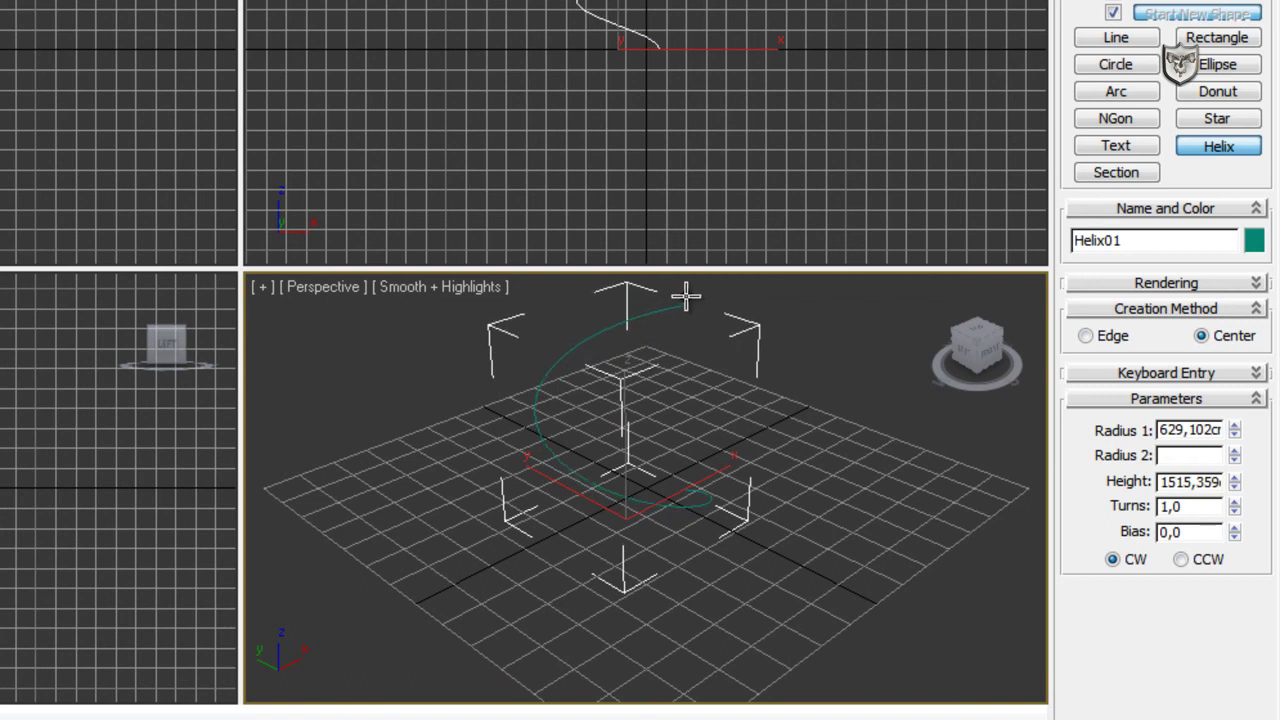
click(685, 289)
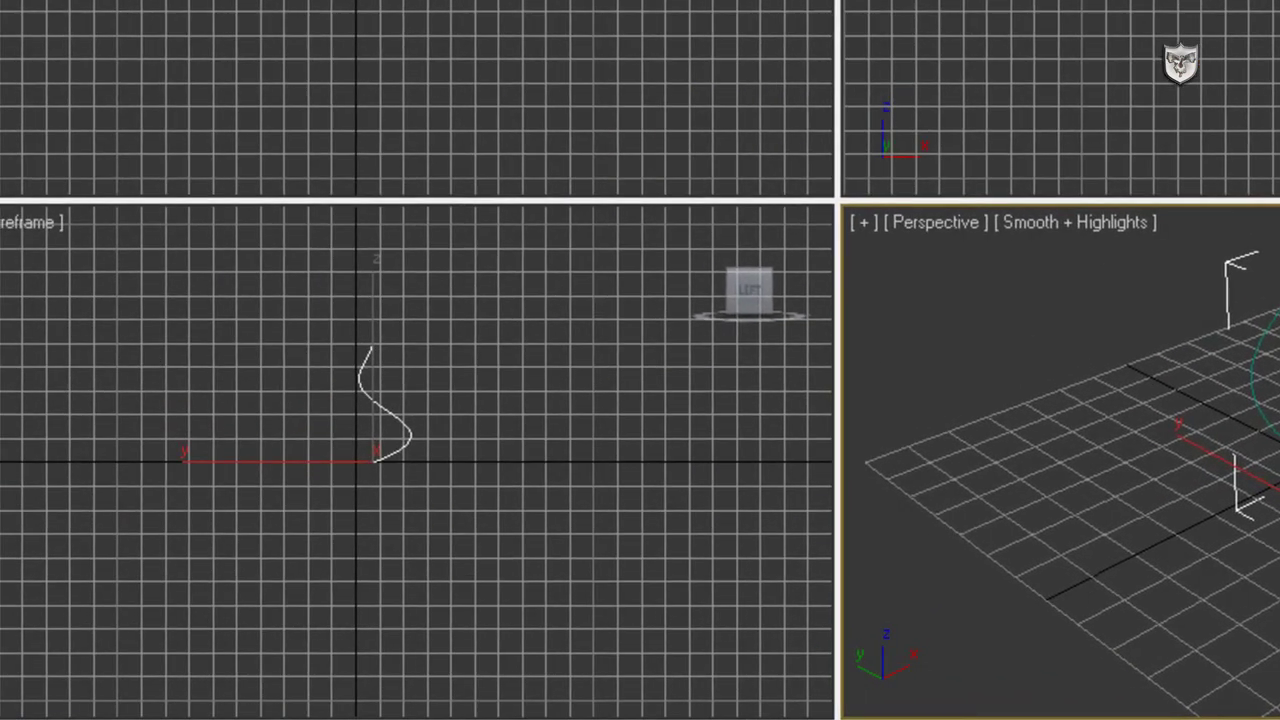
right_click(22, 308)
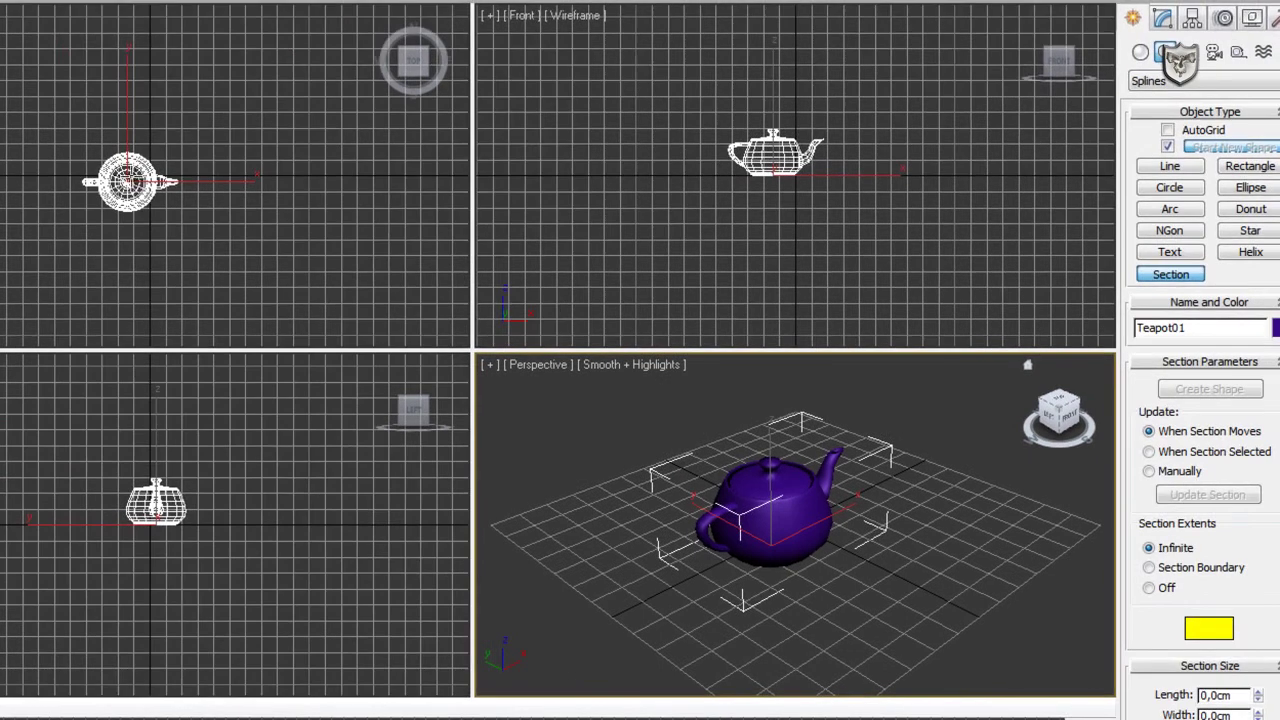
Draw a Section plane of about 3175 by 3803 cm around the teapot in the top view, and raise it to cut through the body.
drag(127, 181, 226, 100)
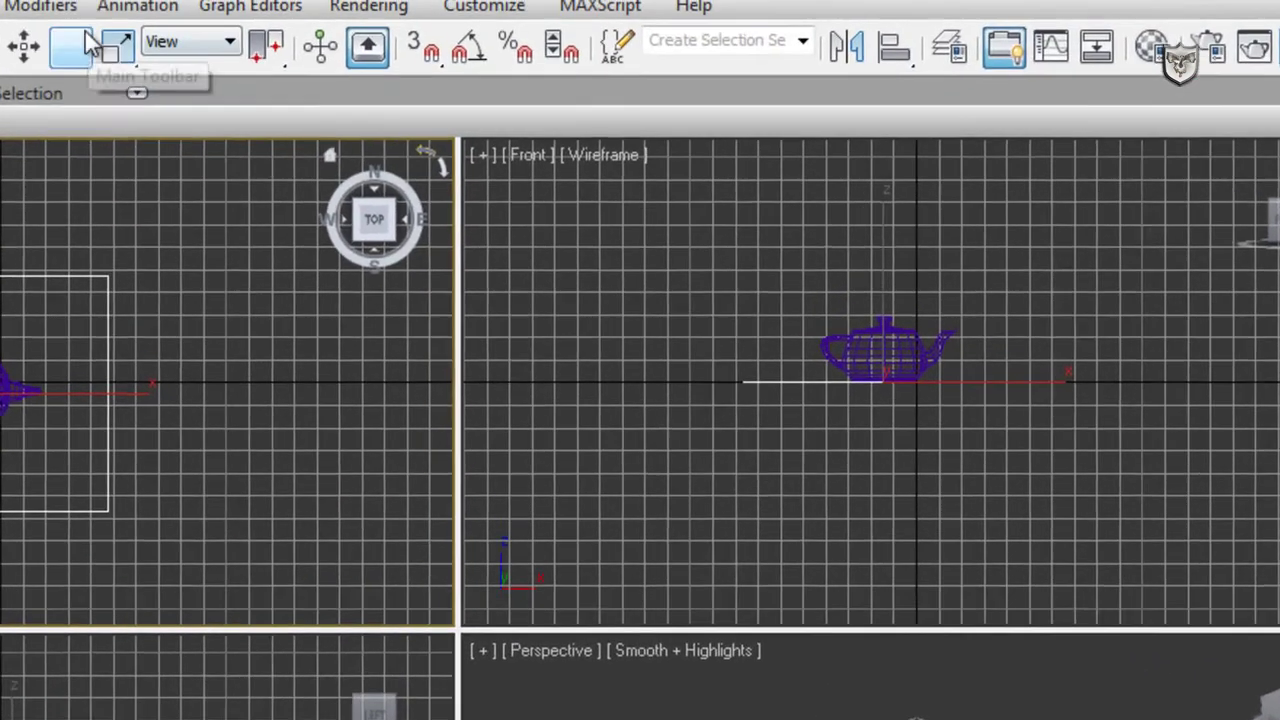
click(119, 0)
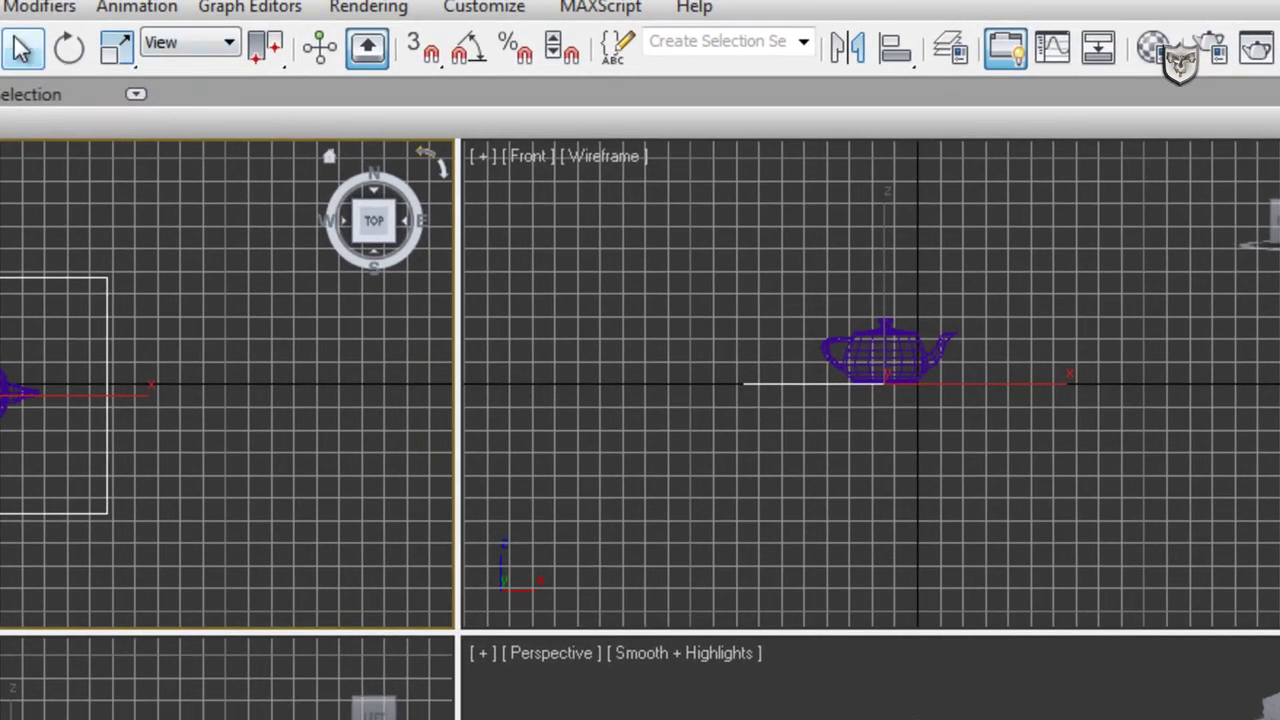
right_click(700, 235)
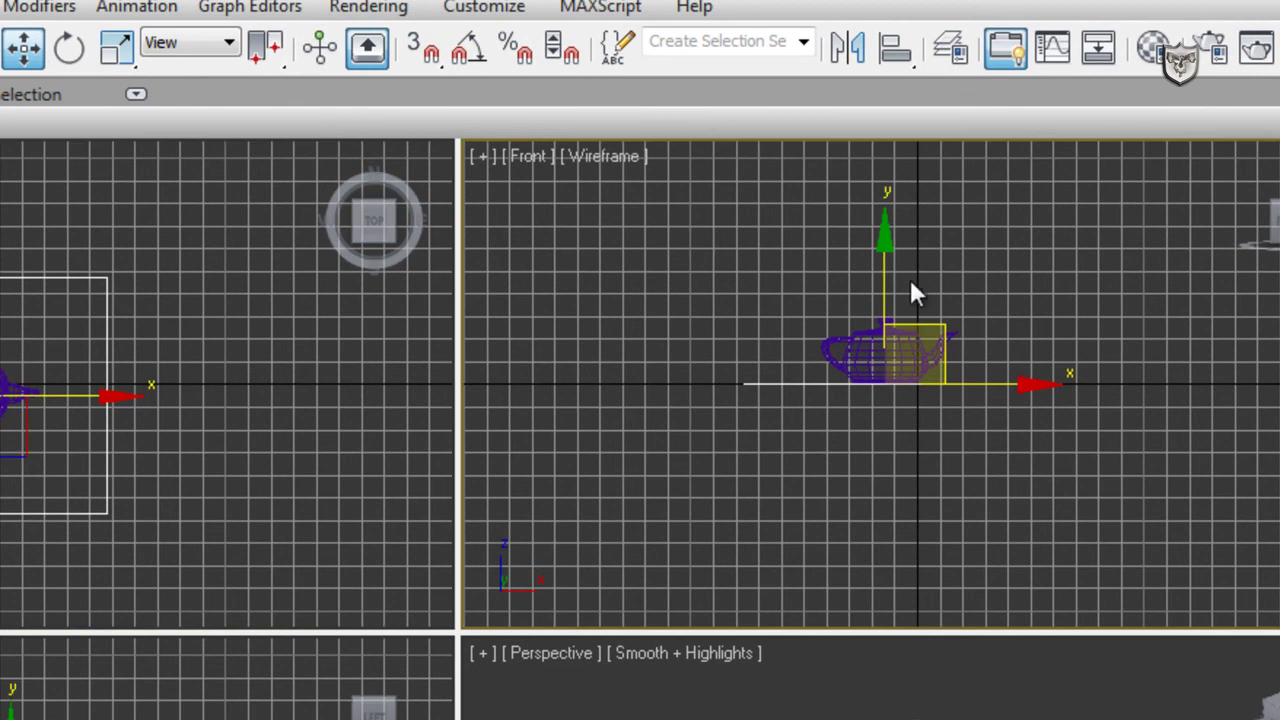
drag(886, 277, 891, 256)
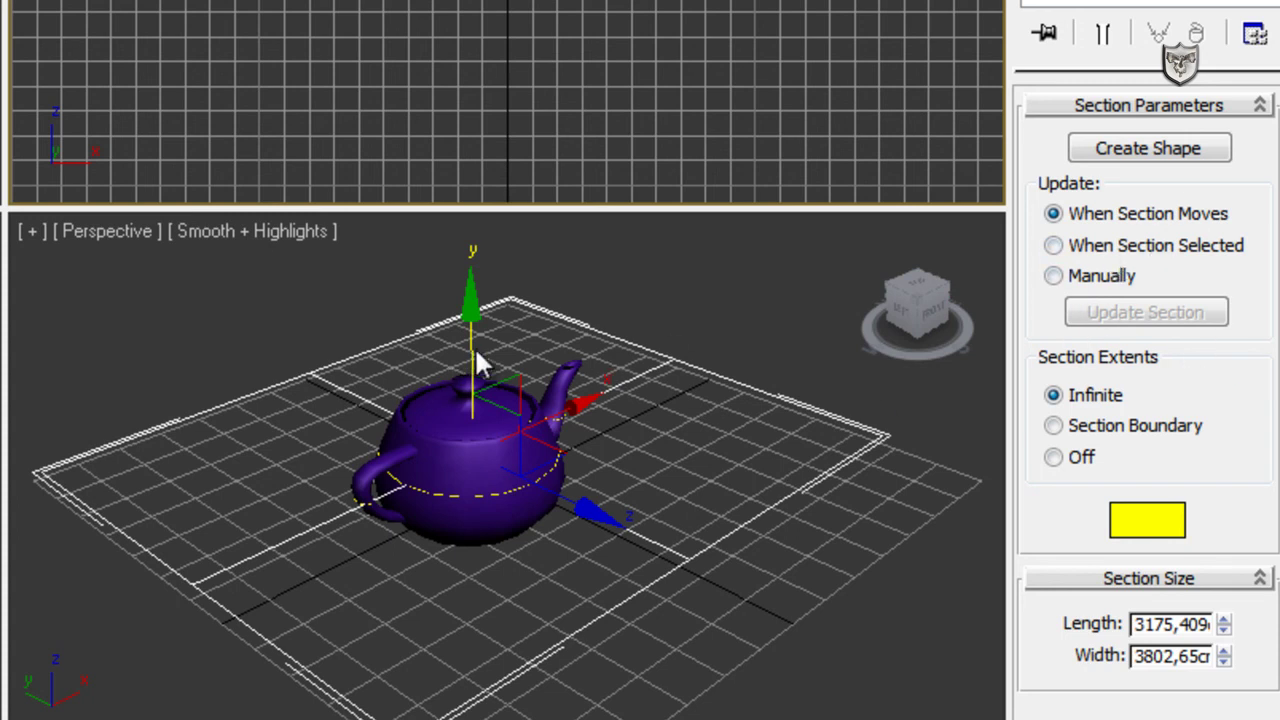
right_click(248, 295)
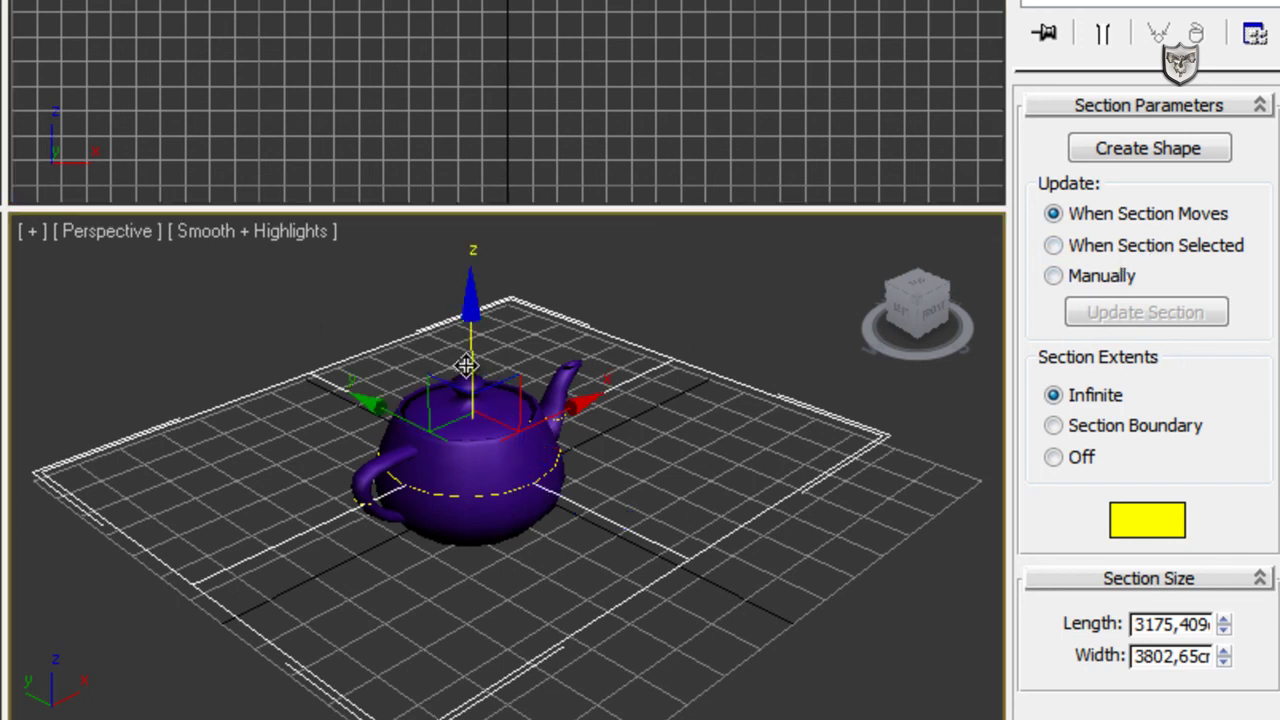
drag(466, 366, 497, 349)
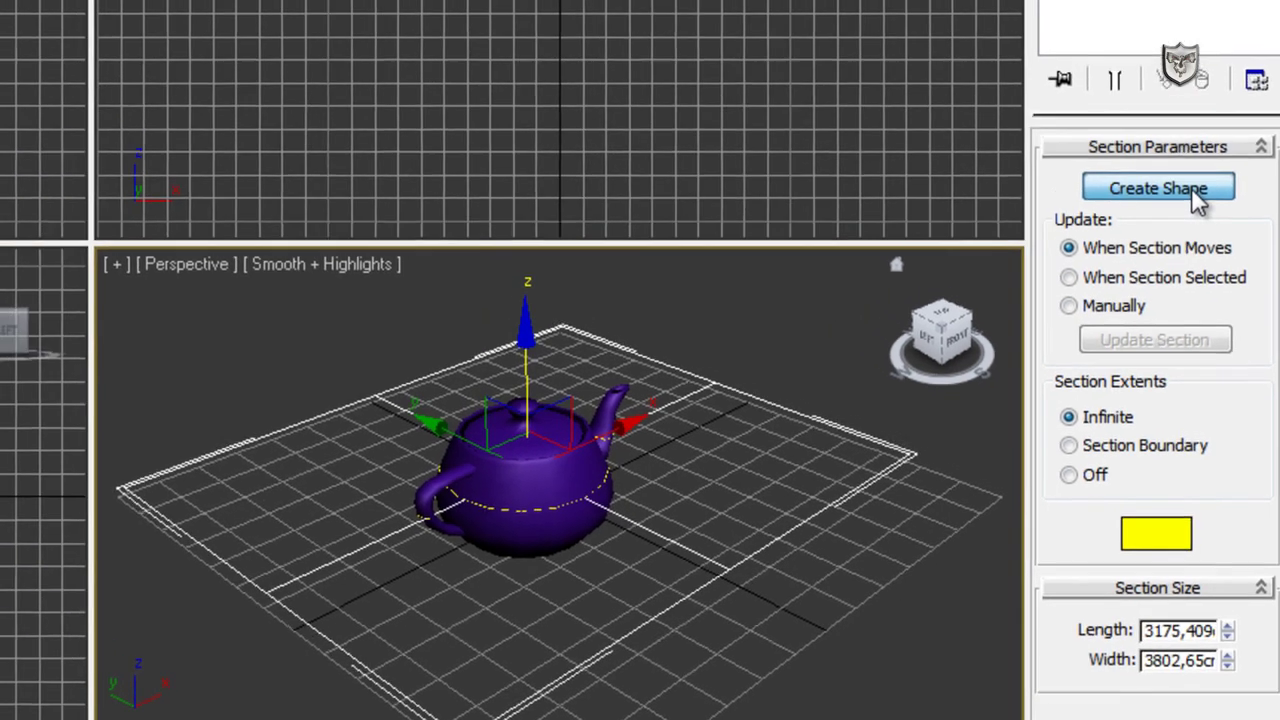
Create a shape from the teapot's cross-section and name it "miforma".
click(1190, 150)
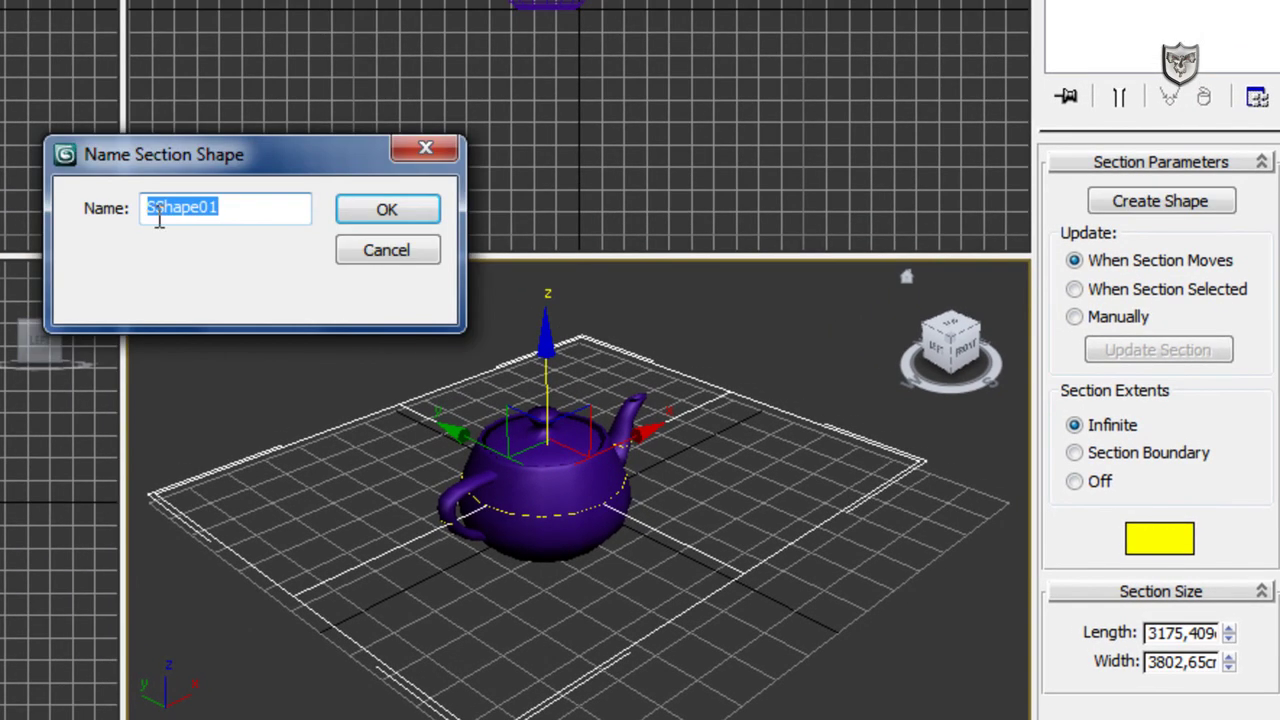
text(mfroma)
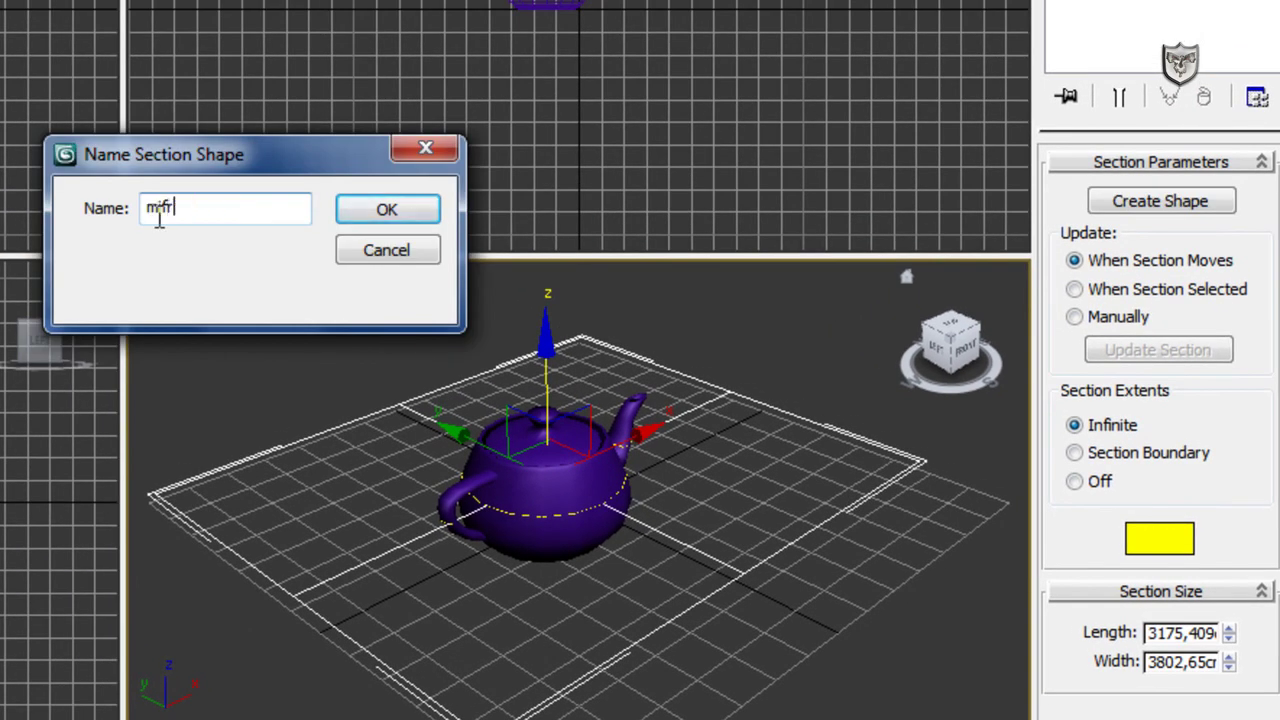
key(BackSpace)
key(BackSpace)
key(BackSpace)
key(BackSpace)
text(iforma)
key(Return)
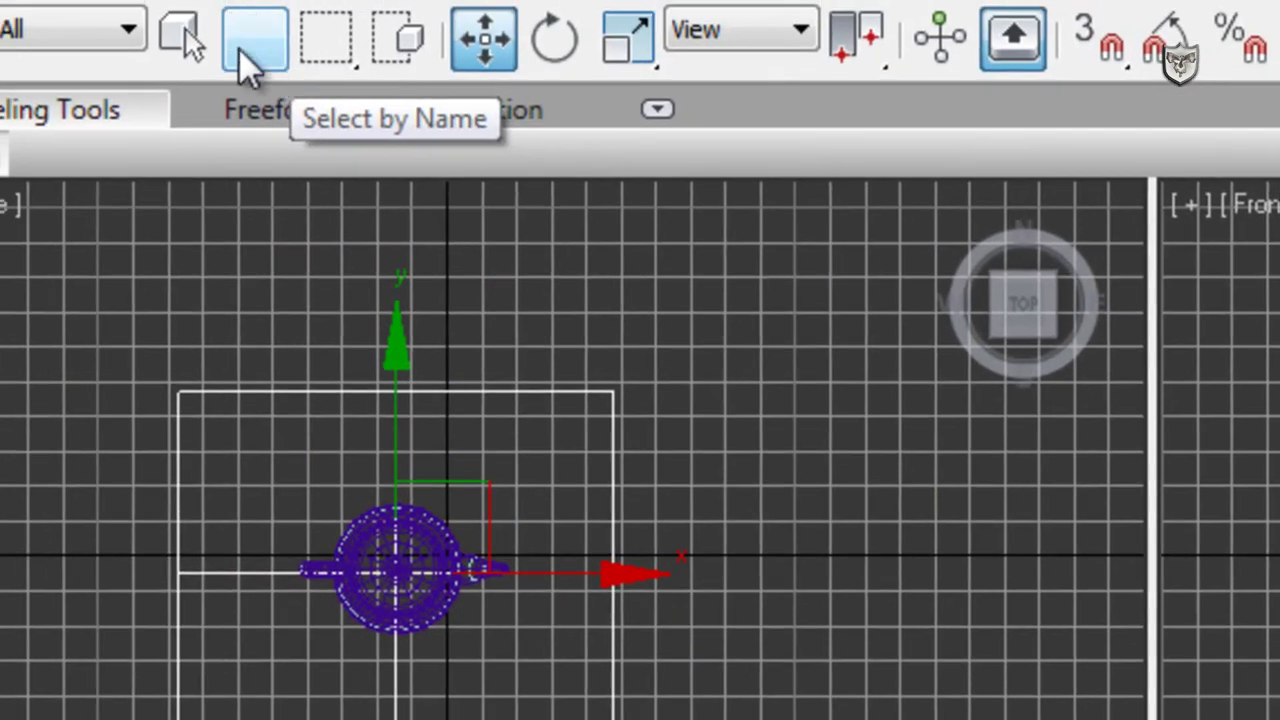
Select the "miforma" shape by name and apply an Extrude modifier with an amount of about 1112.5 cm.
click(266, 48)
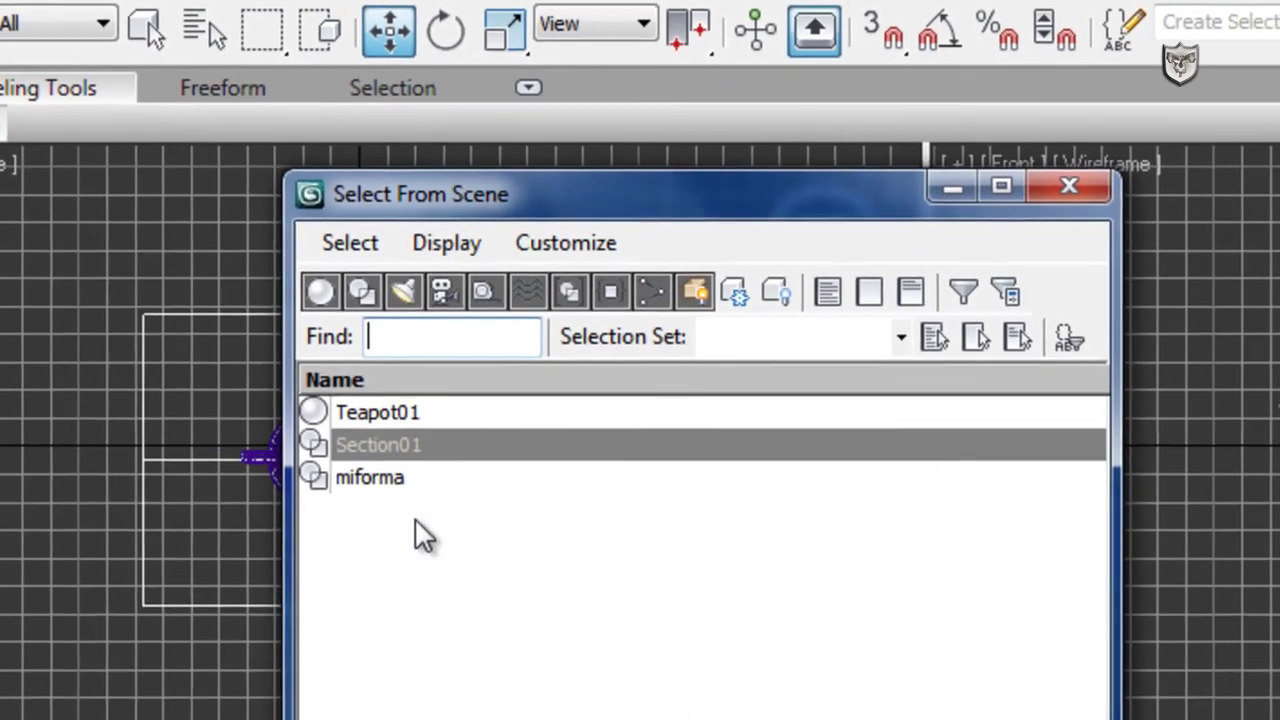
click(384, 478)
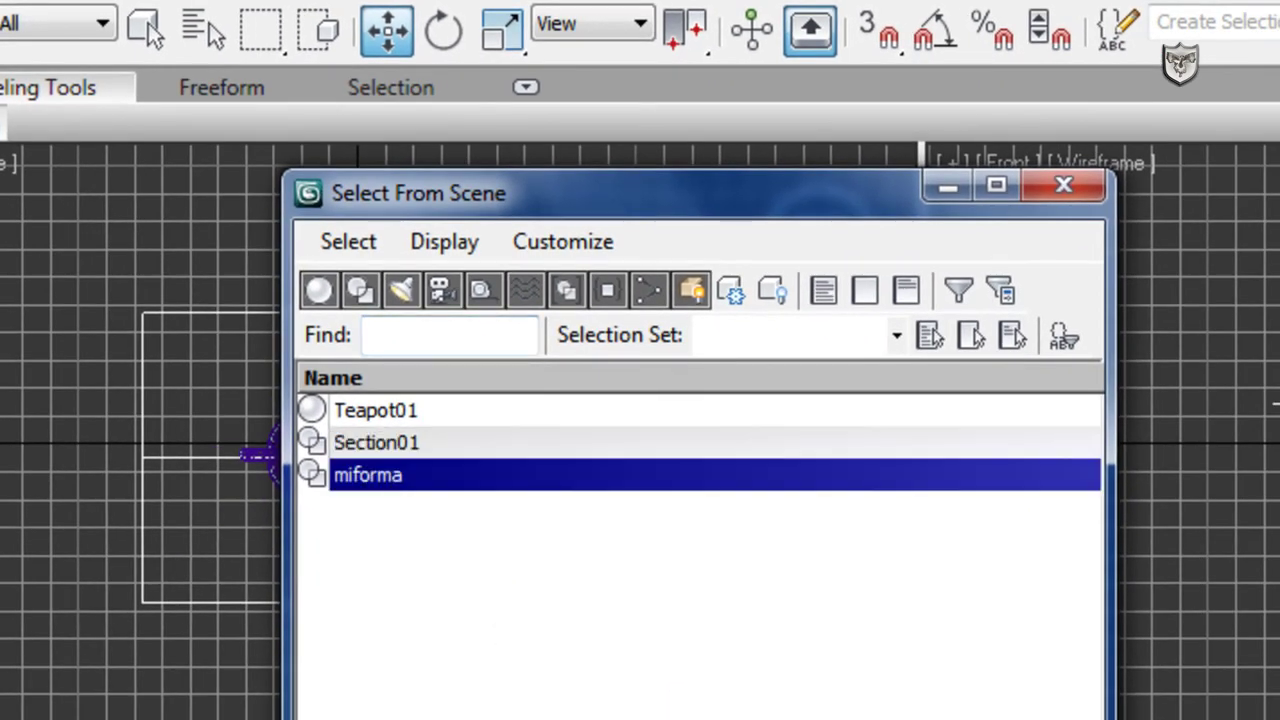
click(850, 715)
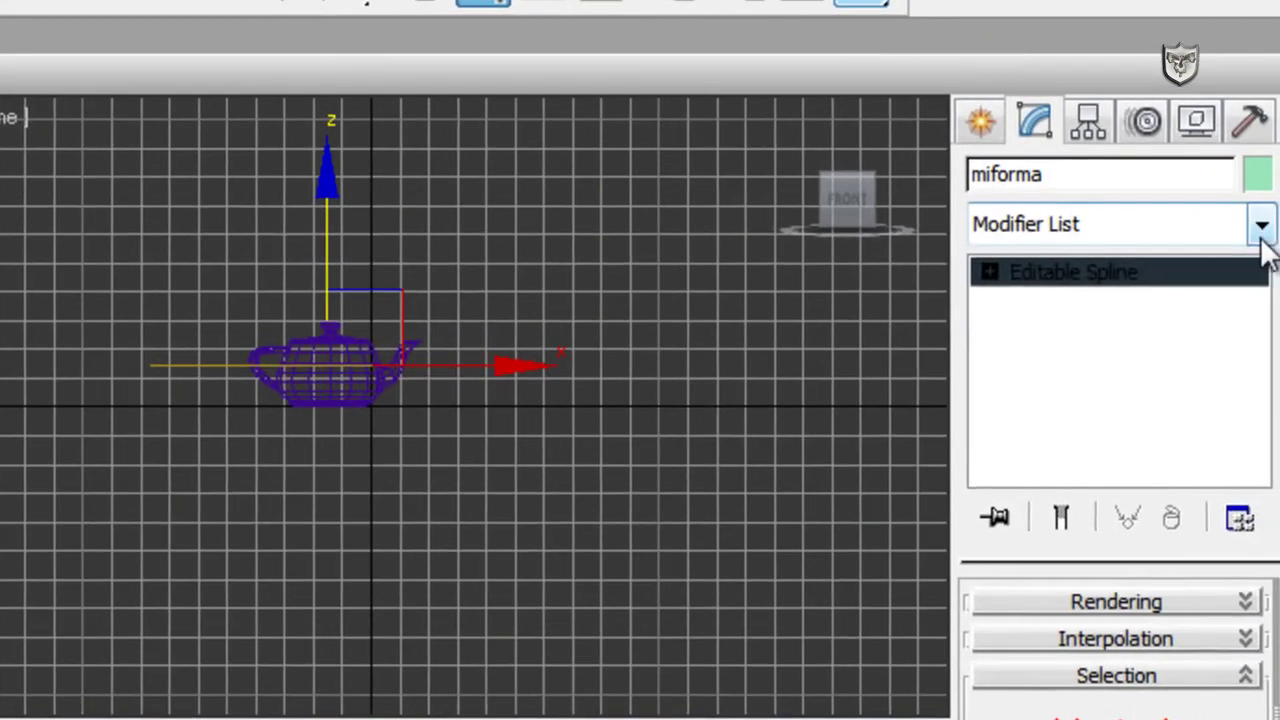
click(1260, 222)
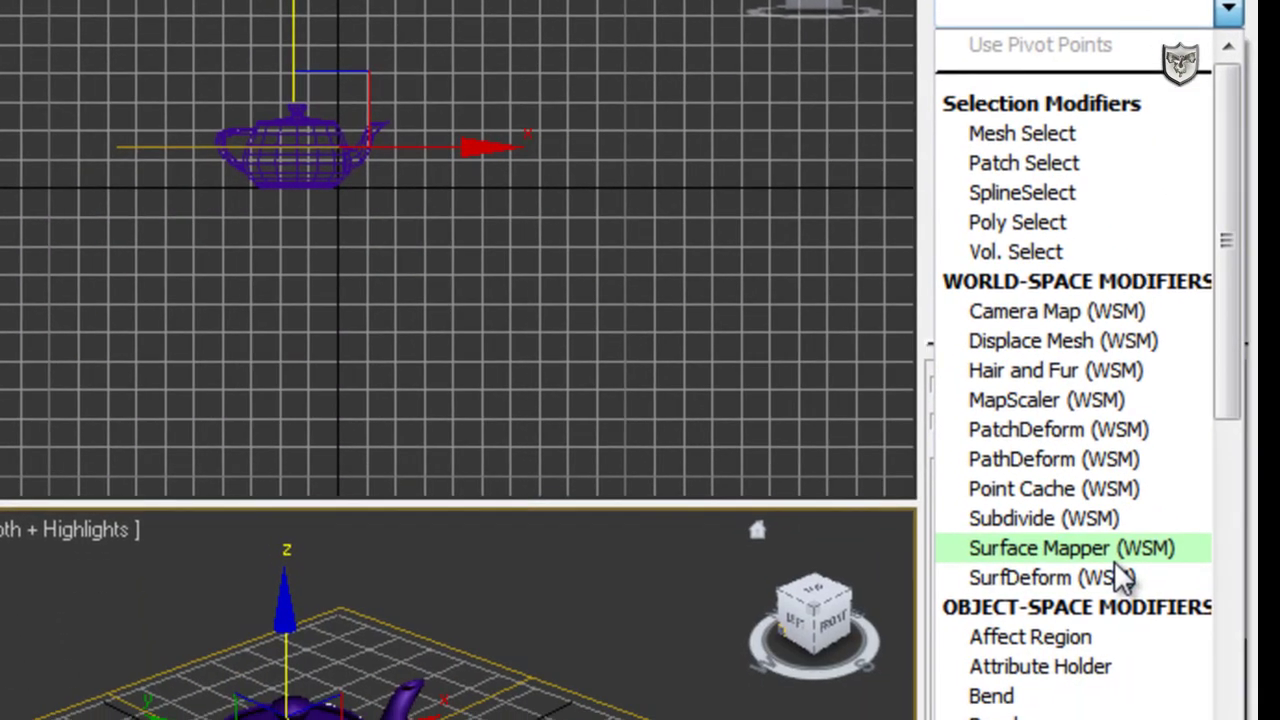
key(e)
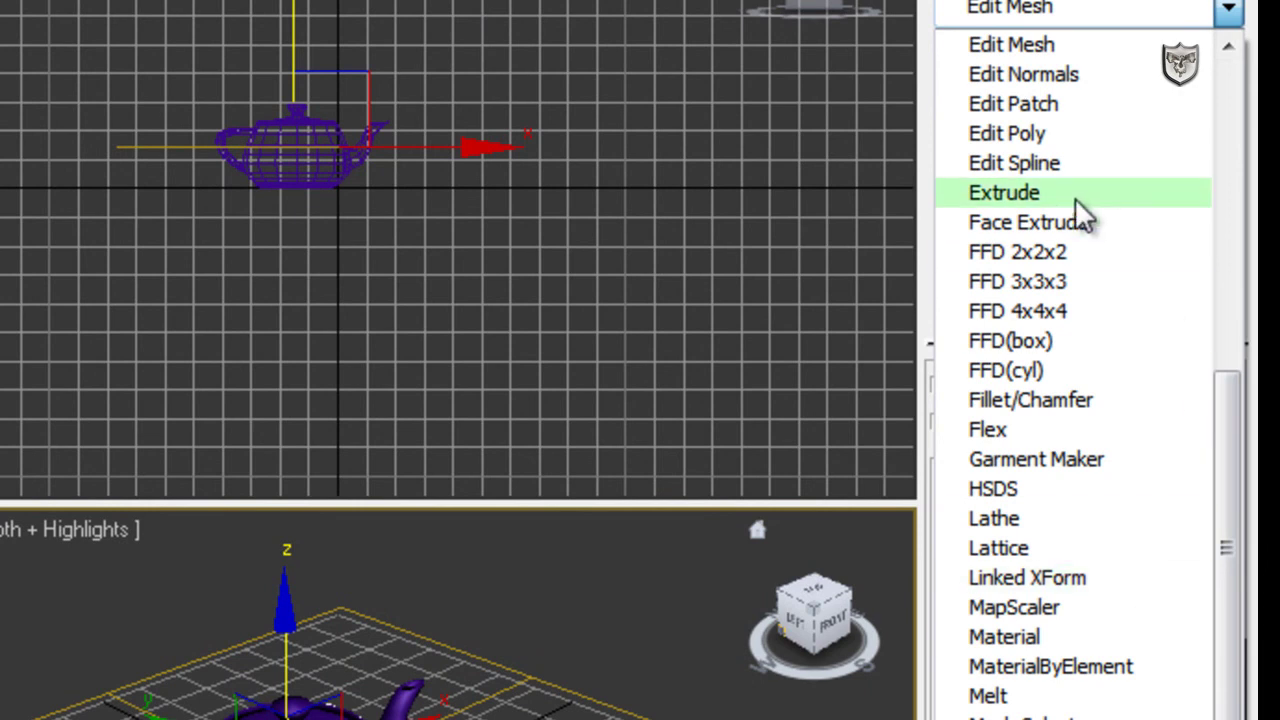
click(1004, 193)
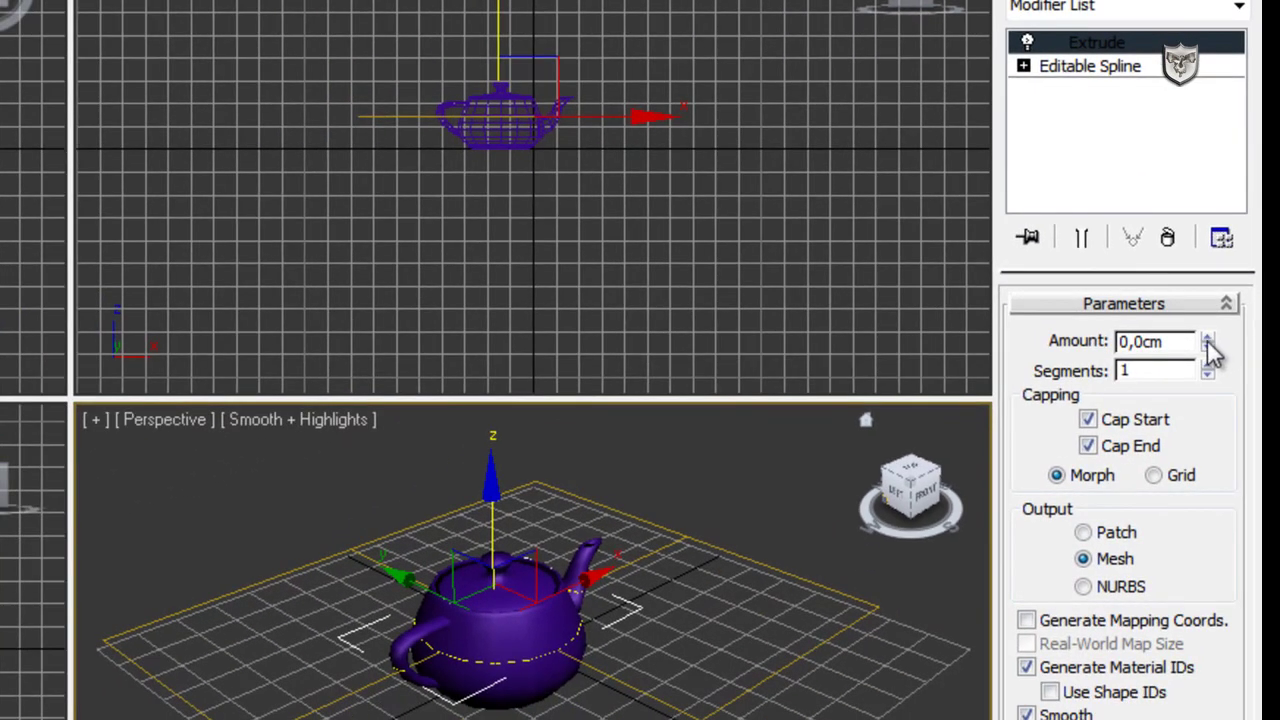
drag(1210, 350, 1212, 240)
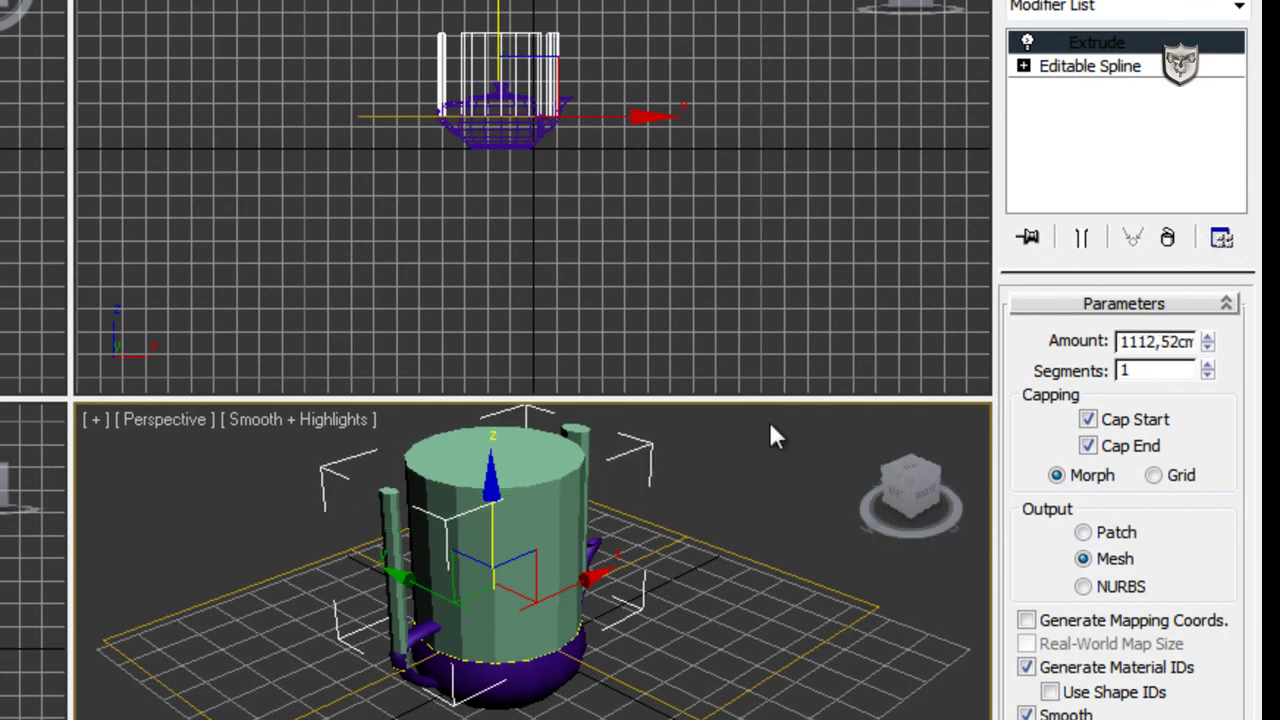